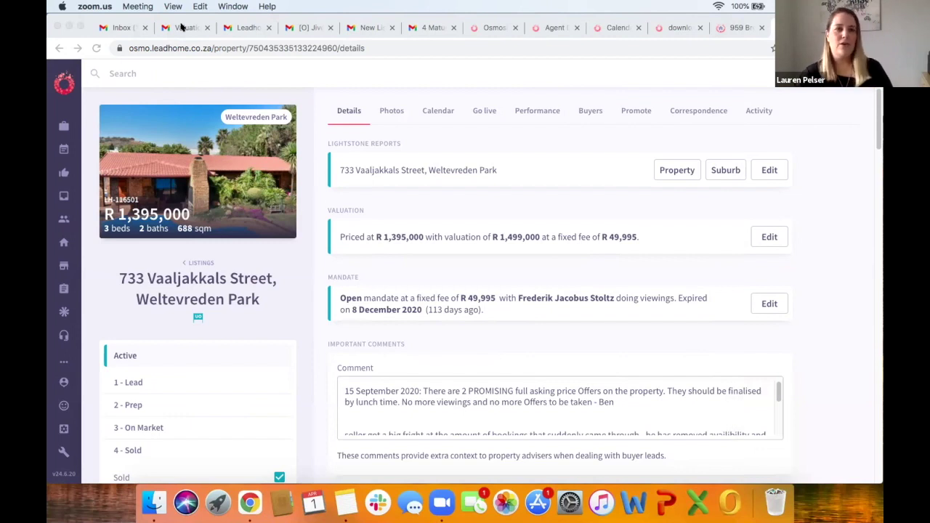
Step: Bring the Osmo listing page forward, then switch to the valuation meeting confirmation email in Gmail
left_click(495, 28)
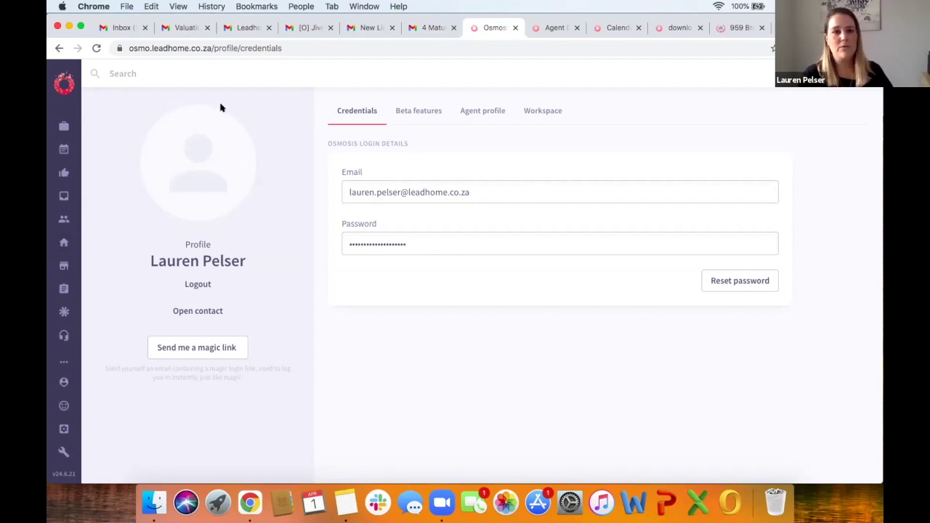
left_click(182, 28)
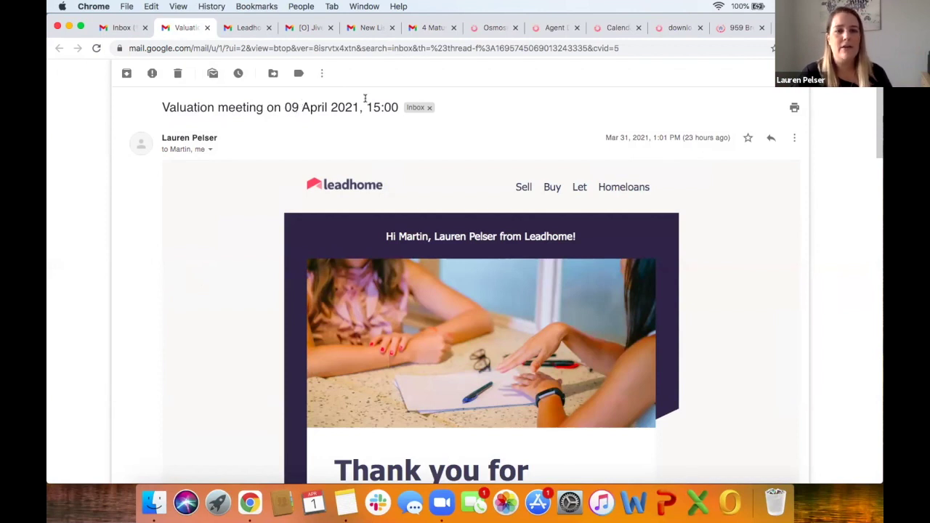
Step: Read the 'Valuation meeting on 09 April 2021, 15:00' email down to its footer and back to the top
scroll(267, 237, "down", 2)
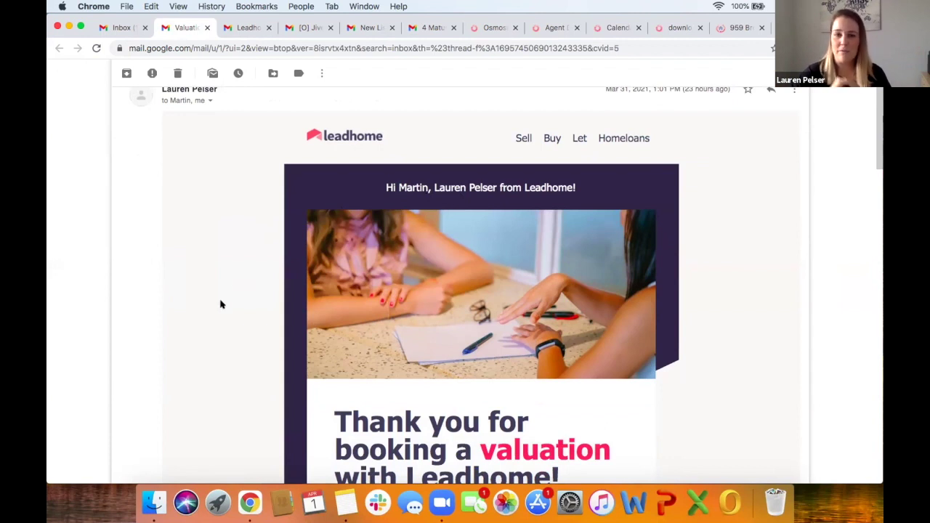
scroll(222, 304, "down", 8)
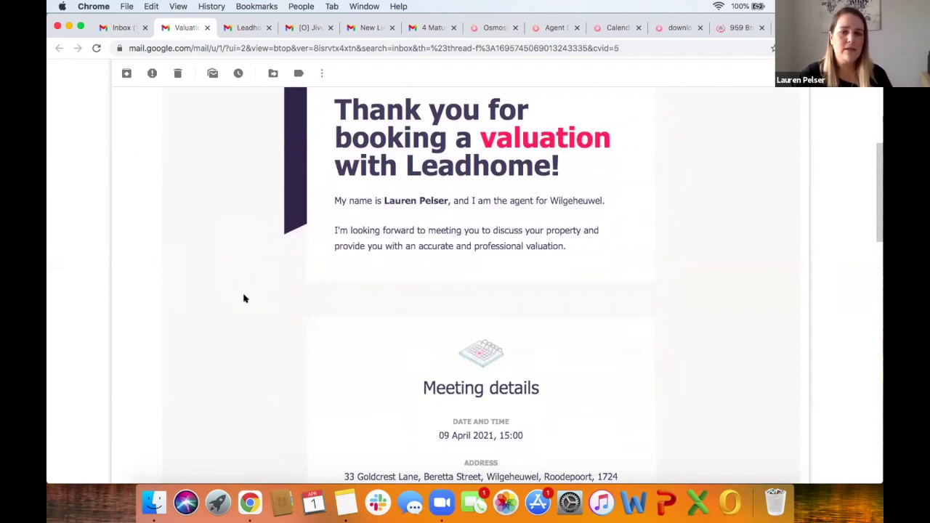
scroll(245, 299, "down", 1)
scroll(285, 276, "down", 3)
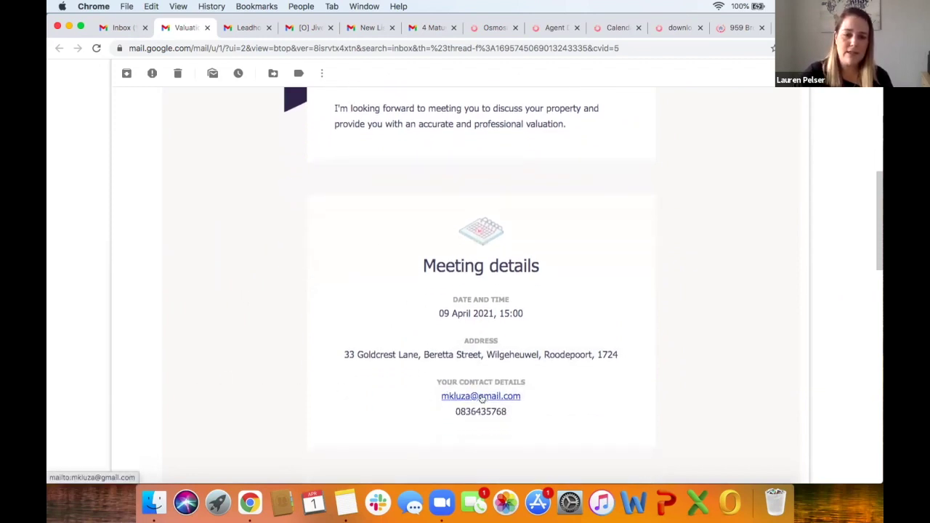
scroll(484, 392, "down", 1)
scroll(360, 369, "down", 1)
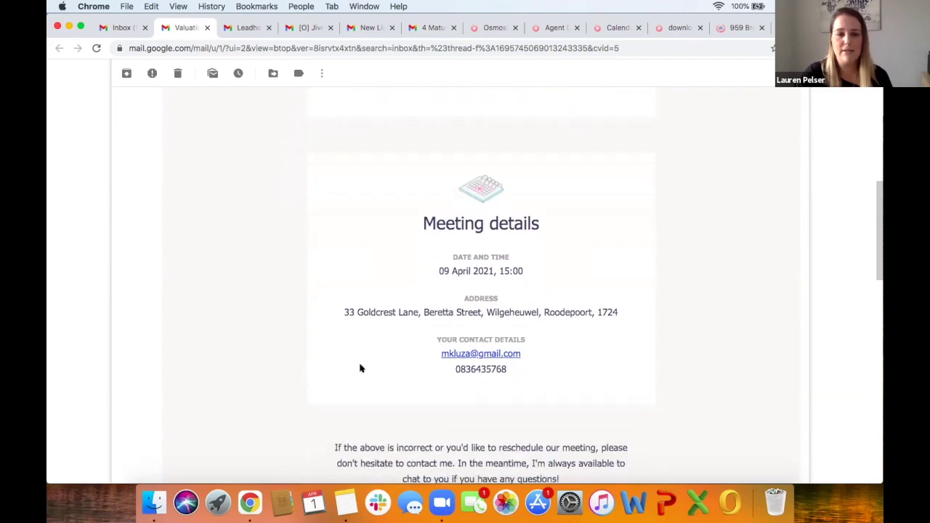
scroll(363, 363, "down", 4)
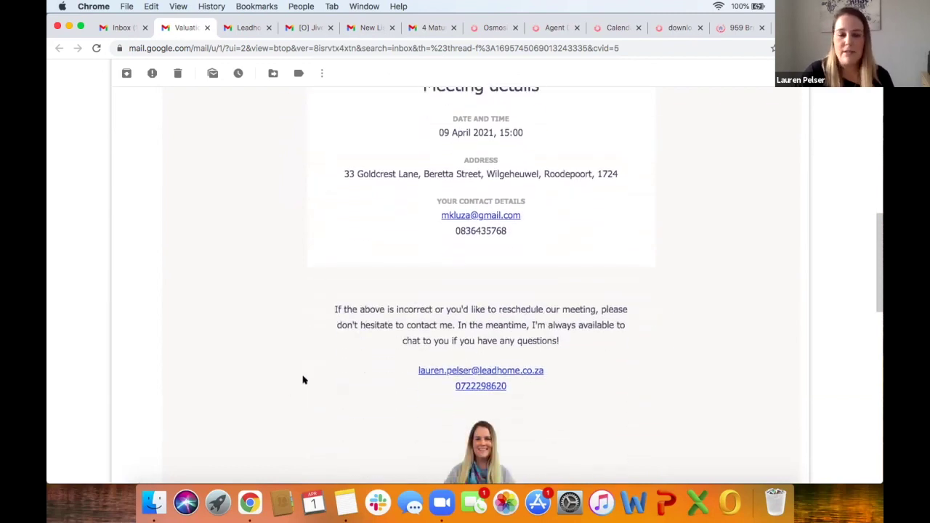
scroll(304, 379, "down", 2)
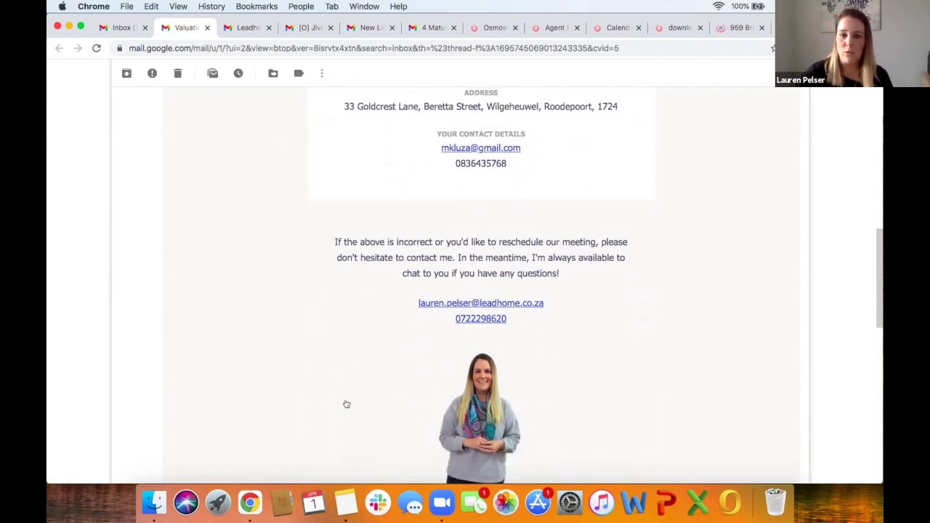
scroll(346, 405, "down", 7)
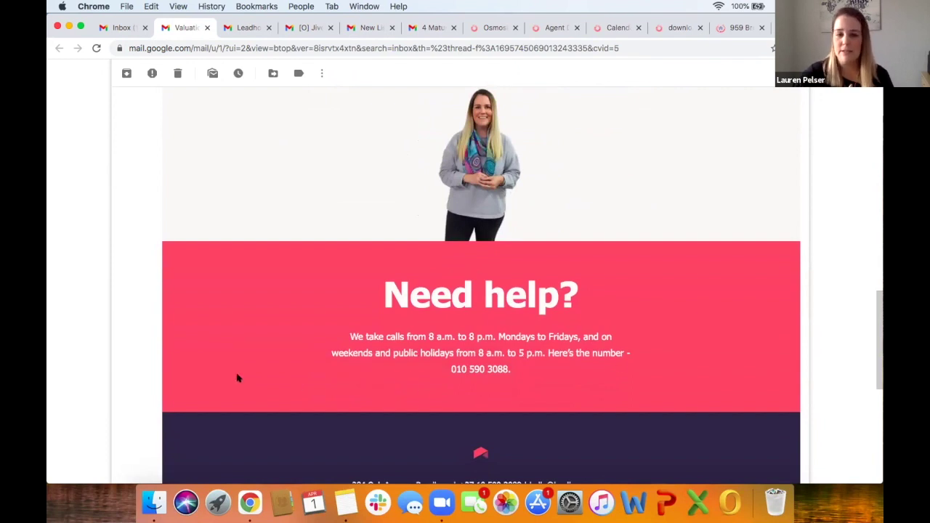
scroll(237, 378, "down", 4)
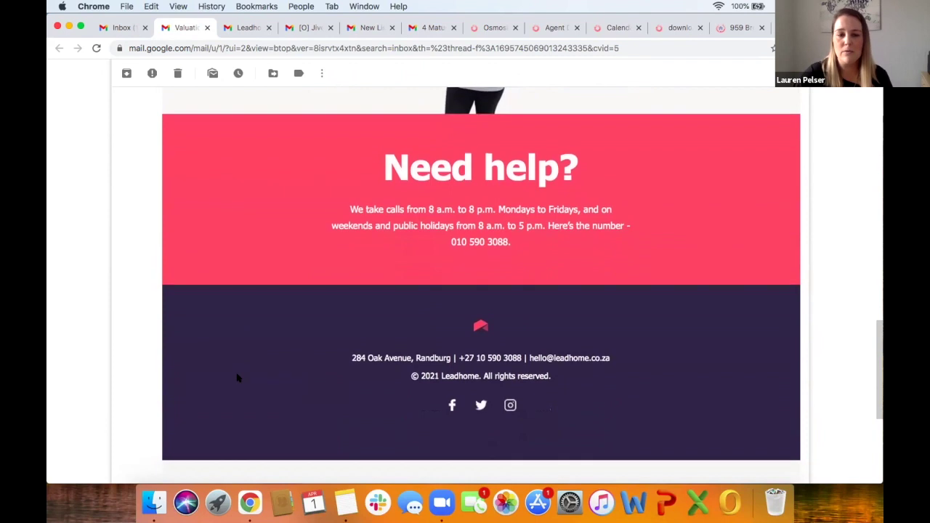
scroll(237, 378, "up", 3)
scroll(237, 378, "up", 6)
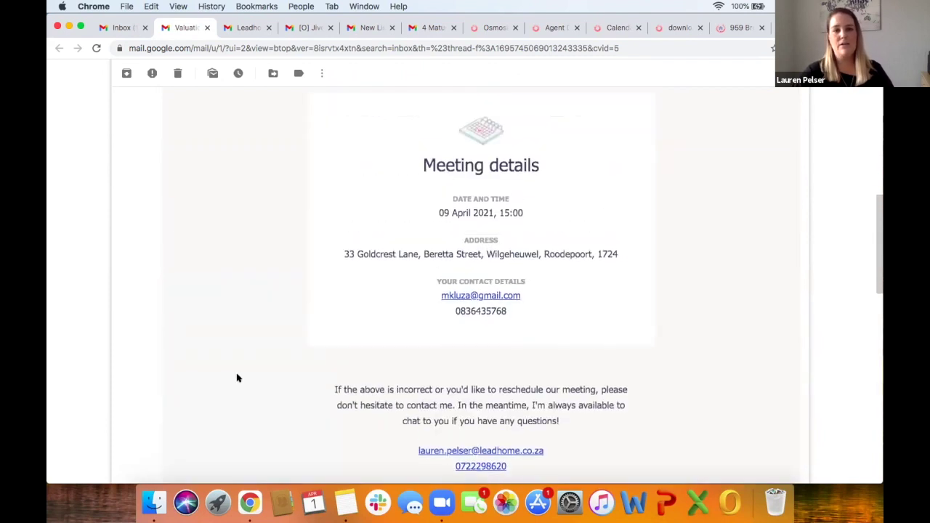
scroll(237, 378, "up", 10)
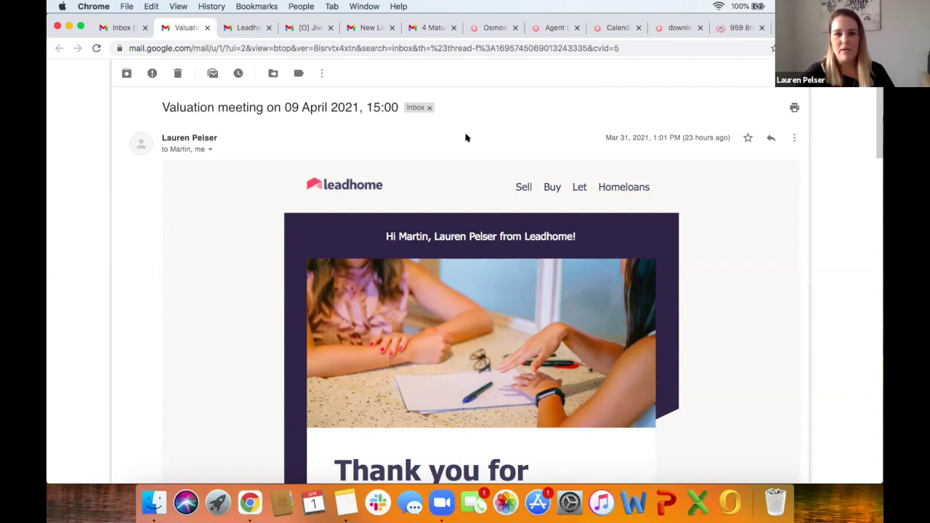
Step: Show the Osmo calendar for the week of 5 April 2021 and check event details and free slots
left_click(618, 27)
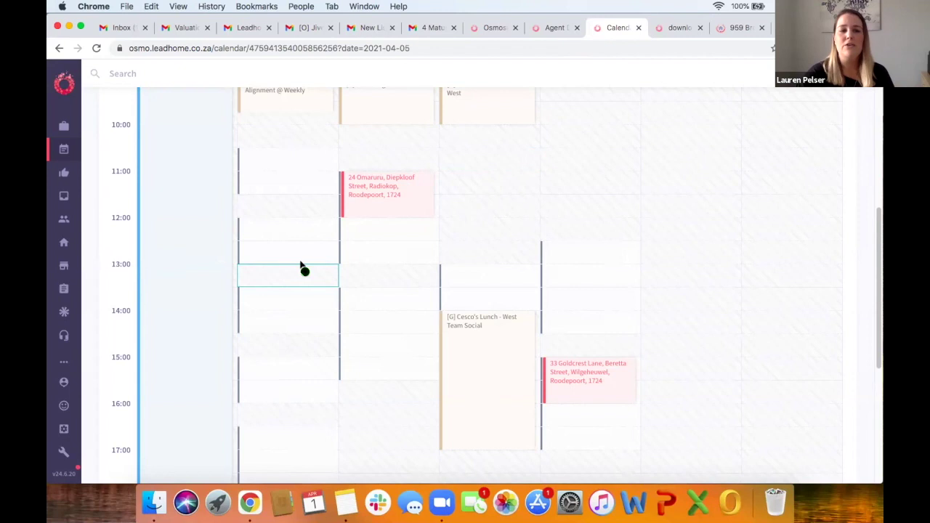
scroll(301, 264, "up", 5)
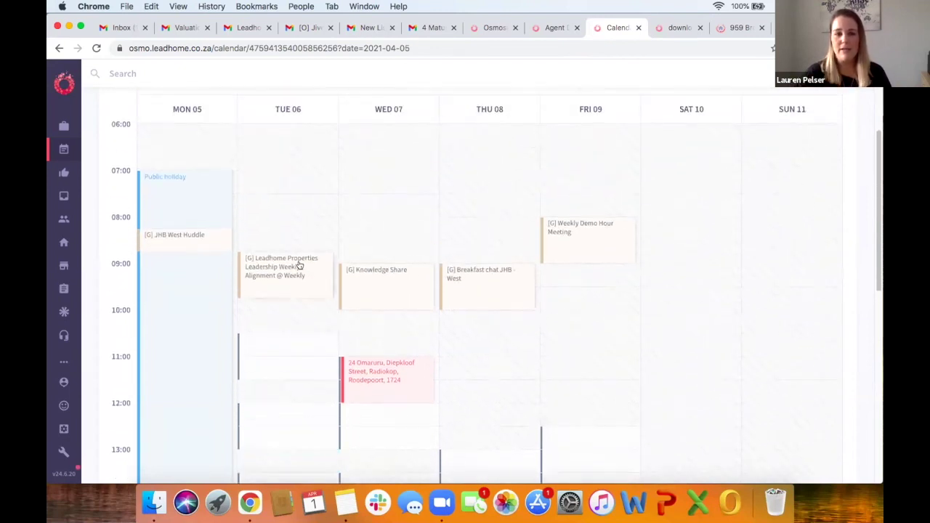
scroll(302, 263, "down", 2)
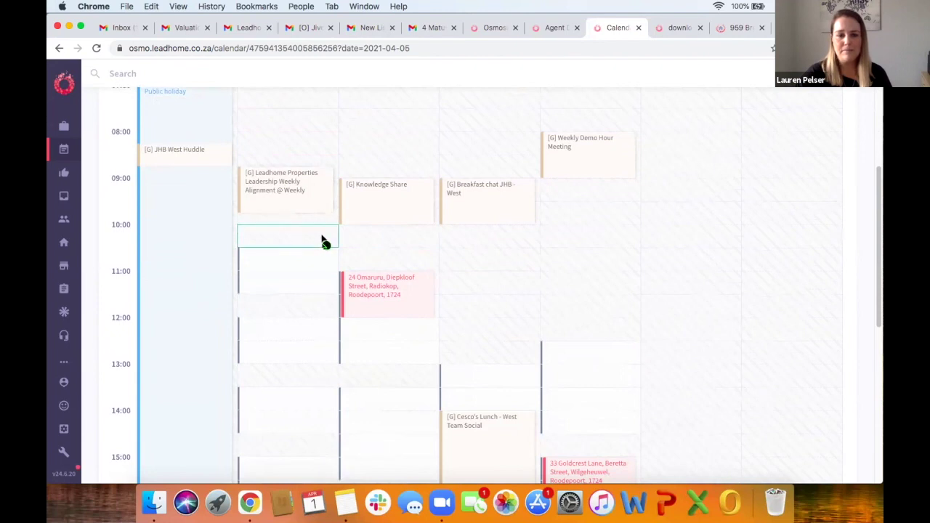
scroll(322, 239, "down", 2)
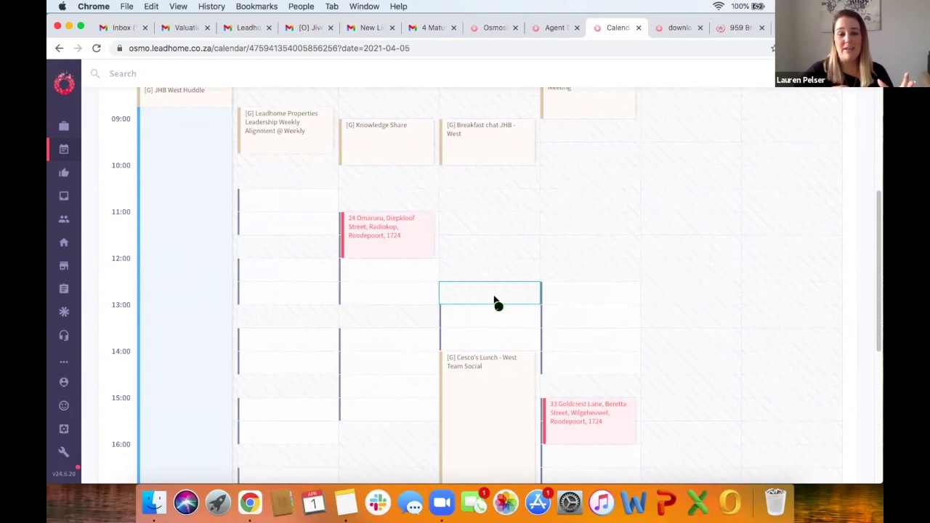
mouse_move(569, 424)
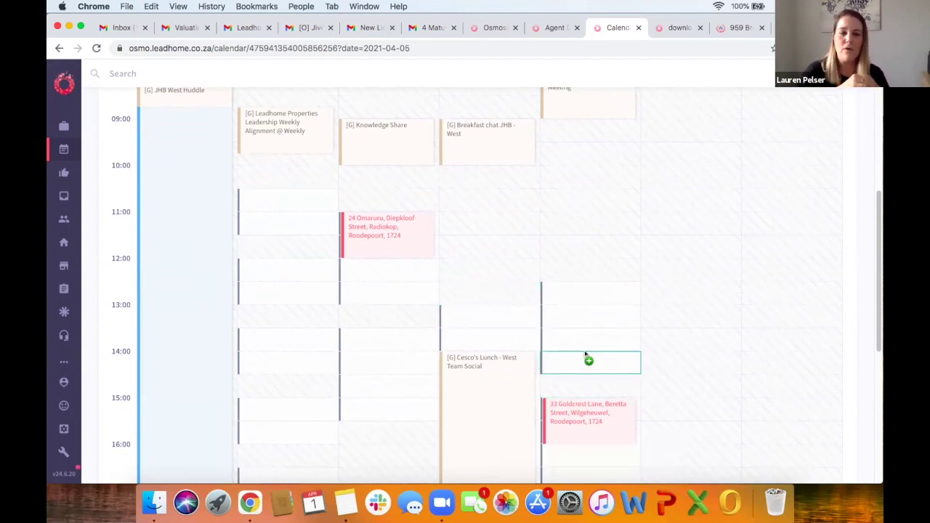
mouse_move(586, 355)
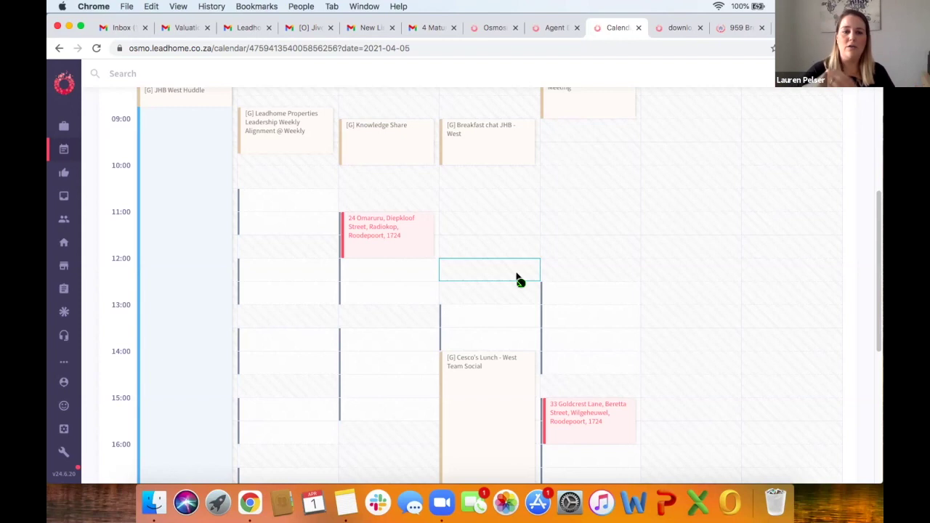
scroll(517, 278, "down", 3)
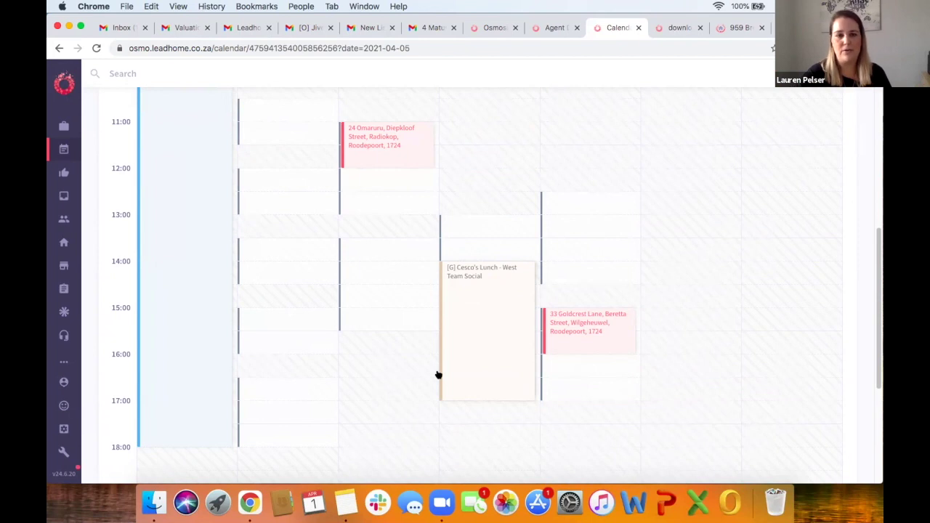
scroll(439, 375, "up", 5)
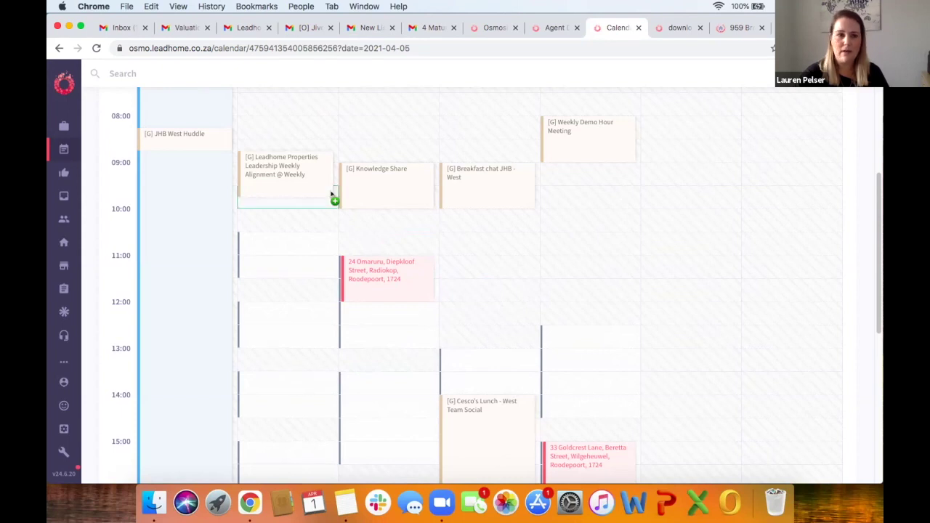
scroll(193, 223, "up", 2)
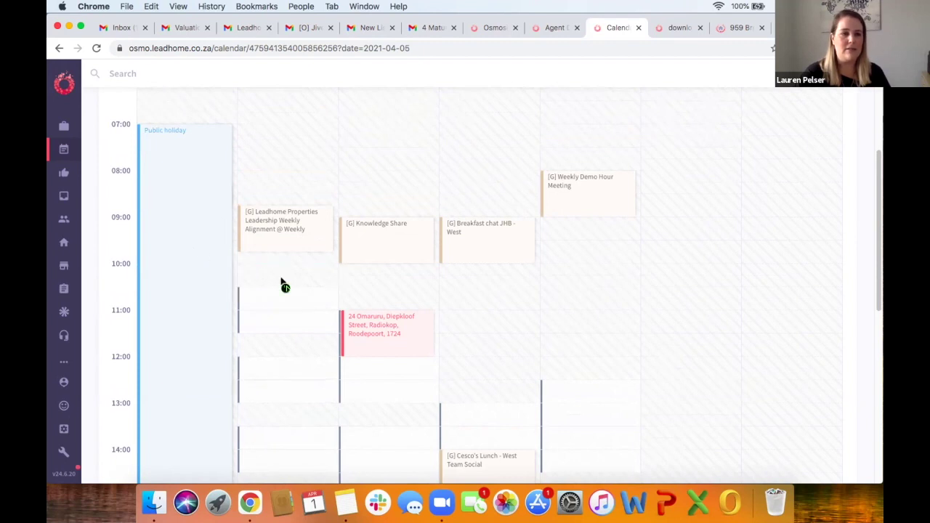
scroll(283, 283, "down", 3)
scroll(282, 284, "down", 1)
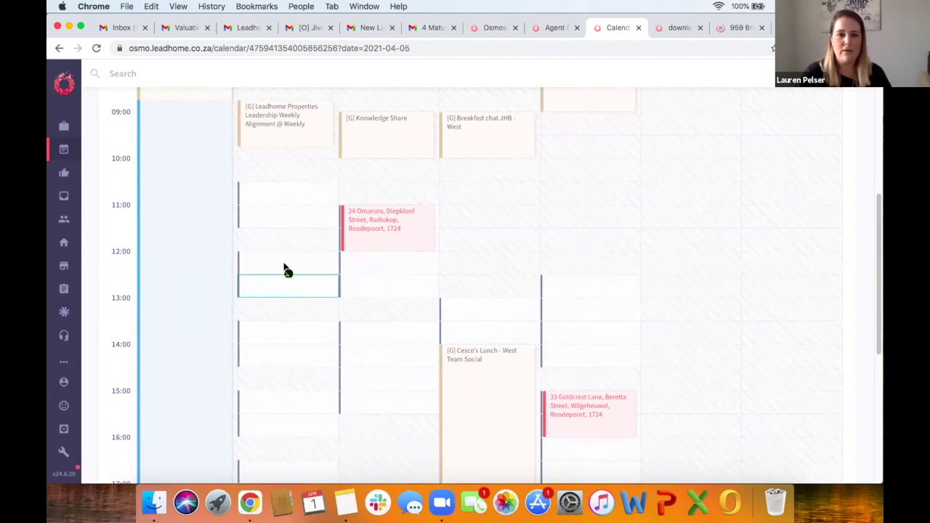
scroll(478, 289, "down", 7)
scroll(476, 285, "down", 4)
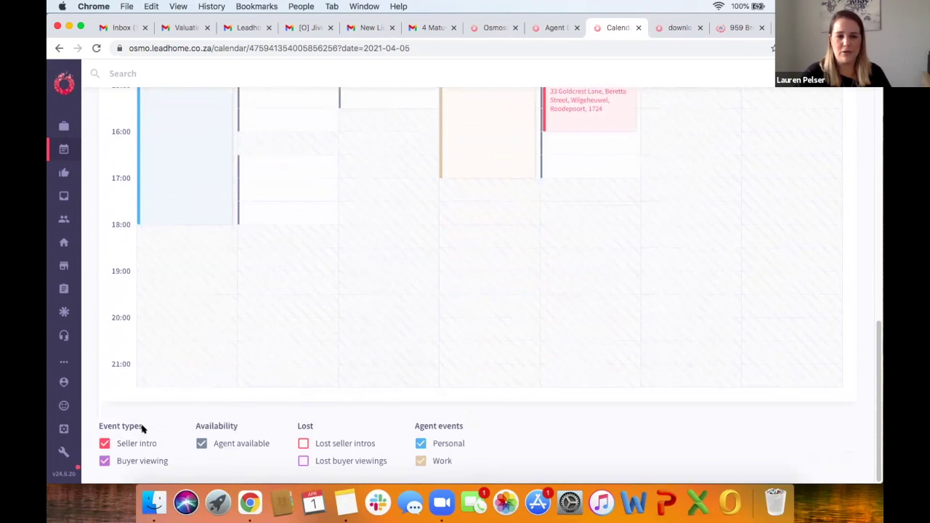
left_click(527, 371)
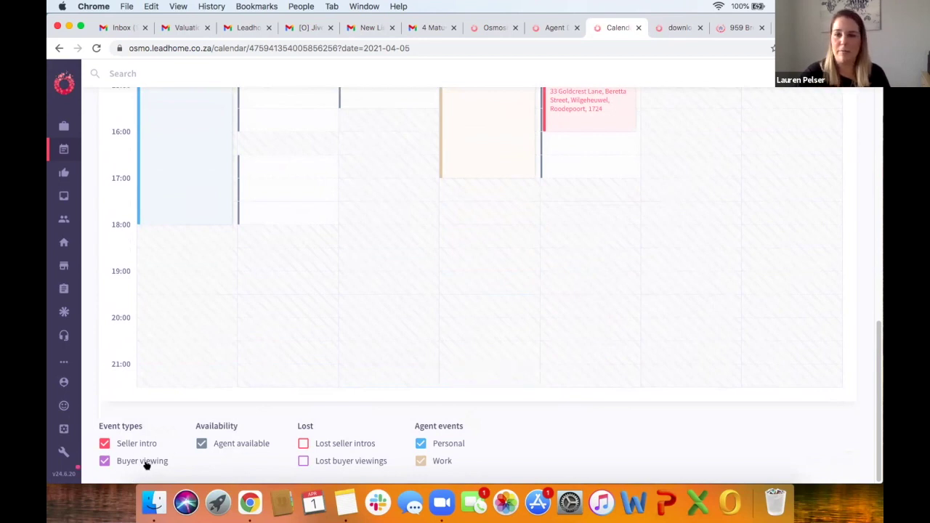
left_click(534, 322)
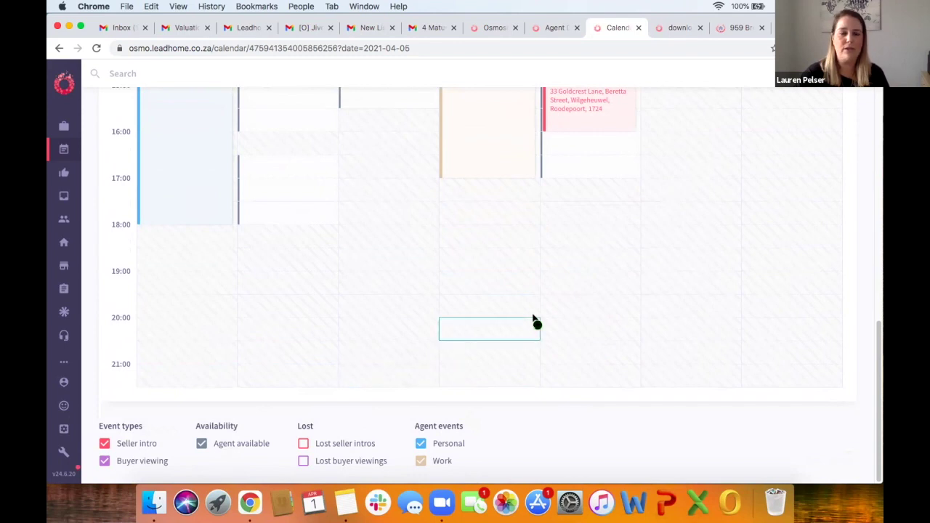
scroll(533, 322, "up", 10)
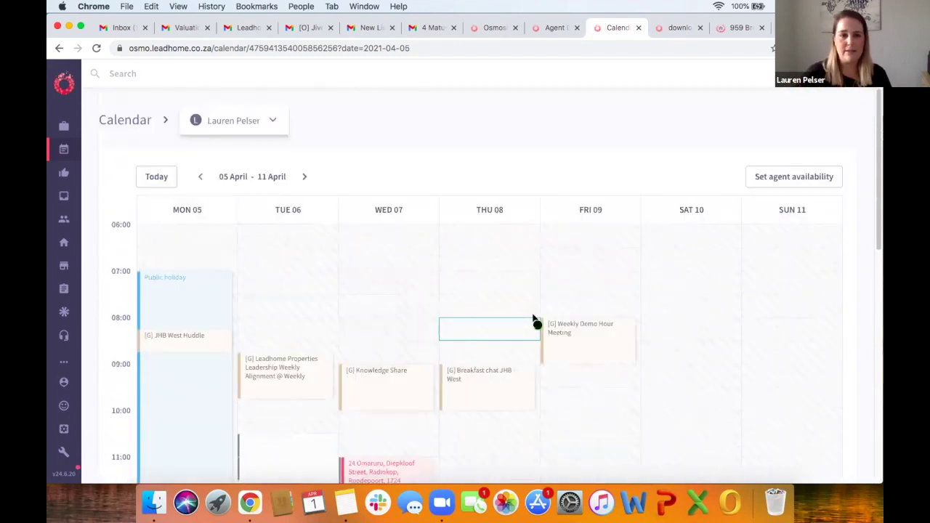
scroll(533, 322, "down", 4)
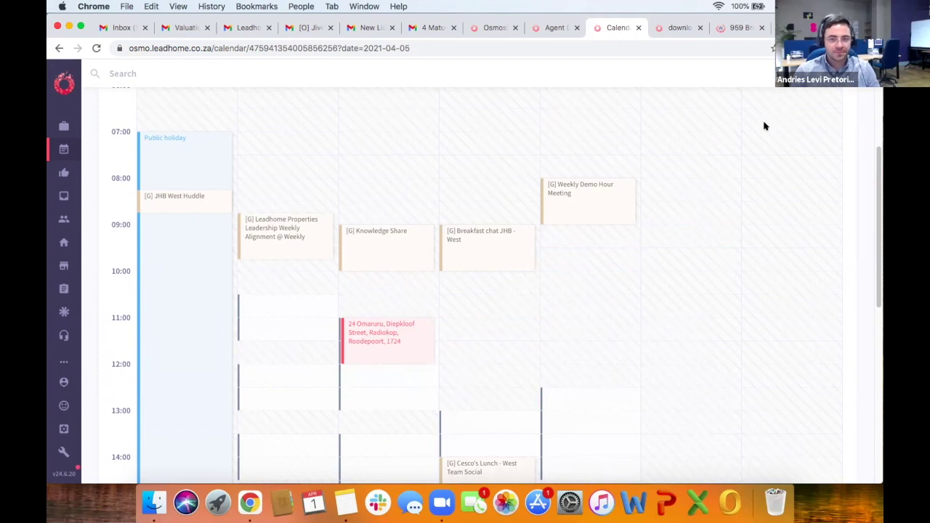
scroll(538, 362, "down", 10)
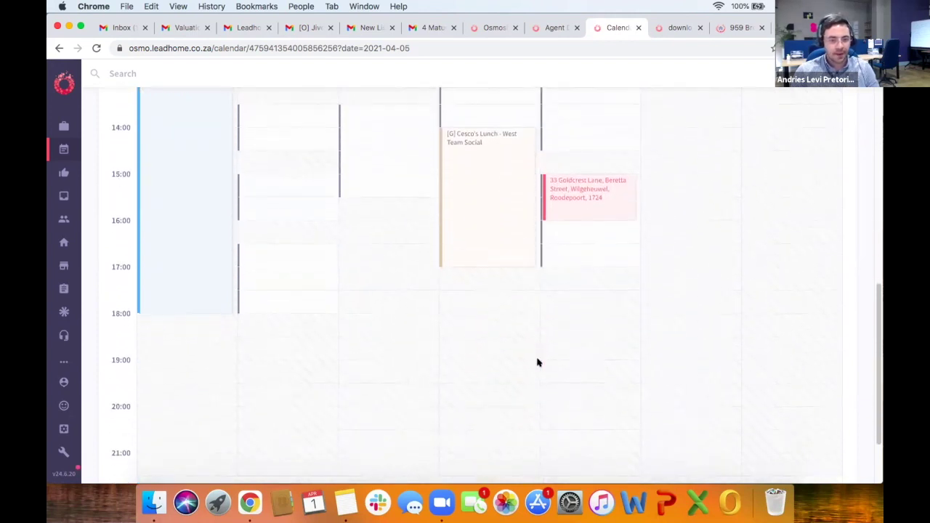
scroll(538, 362, "down", 2)
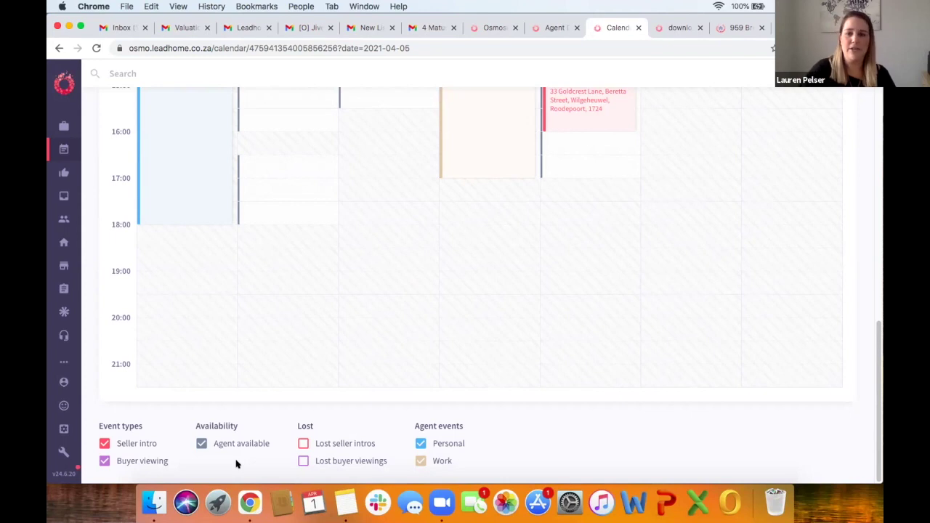
scroll(236, 463, "up", 5)
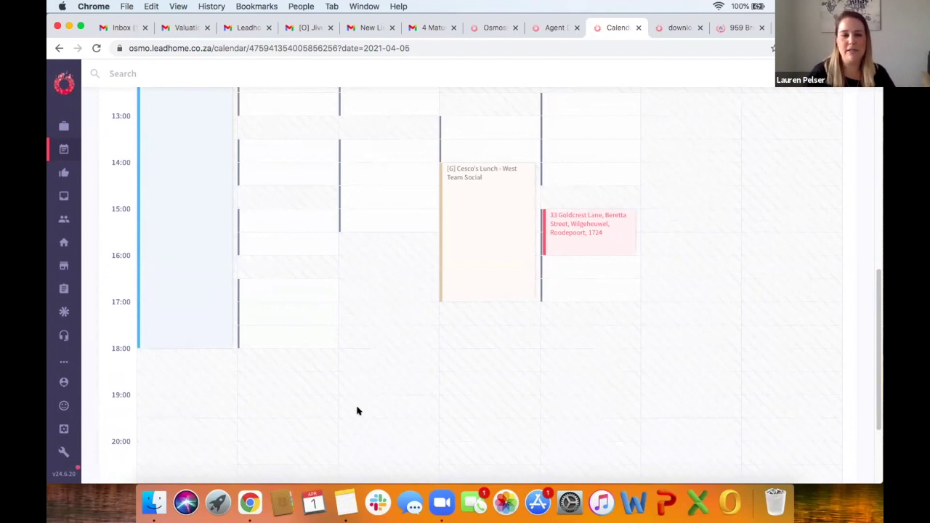
scroll(357, 412, "up", 8)
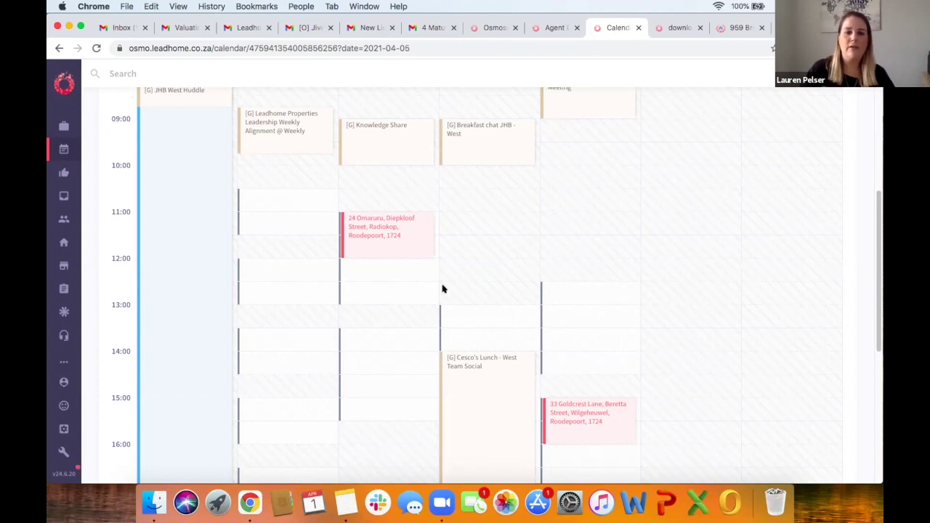
scroll(442, 290, "down", 5)
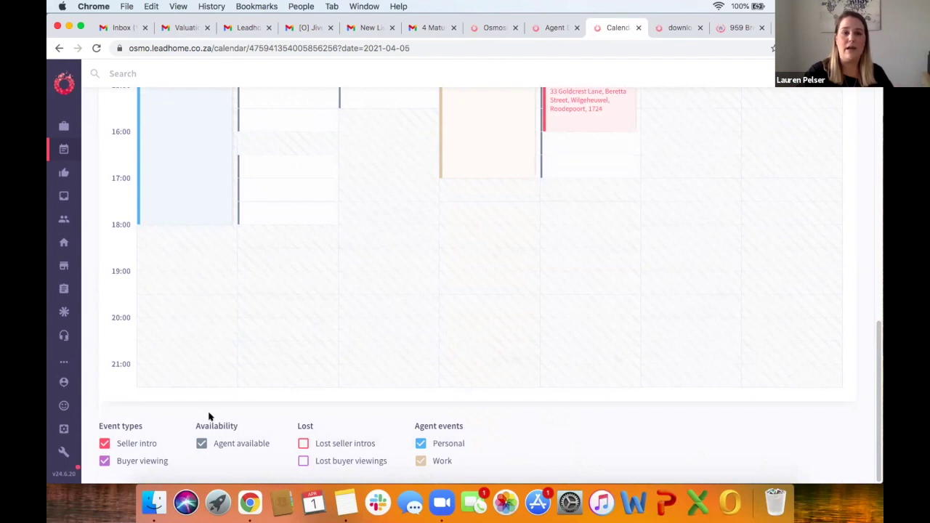
scroll(208, 416, "up", 8)
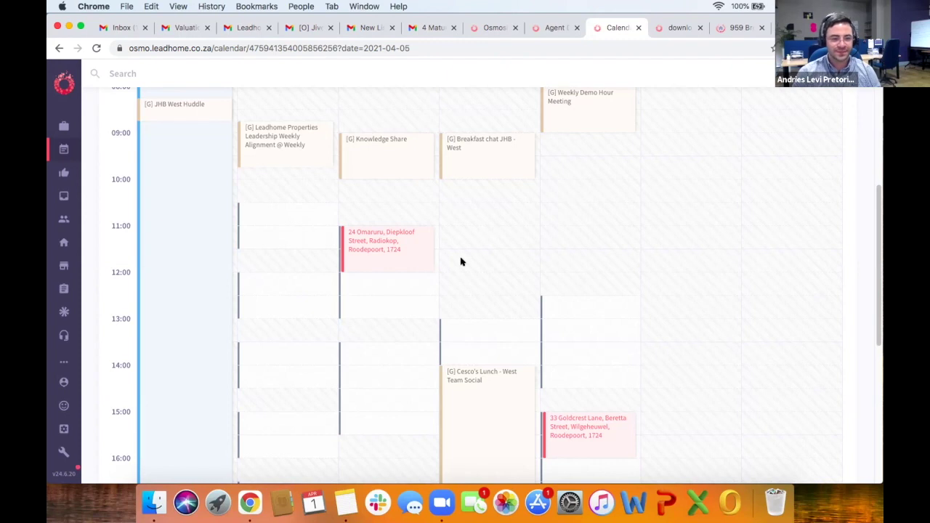
scroll(461, 262, "down", 1)
scroll(509, 298, "down", 3)
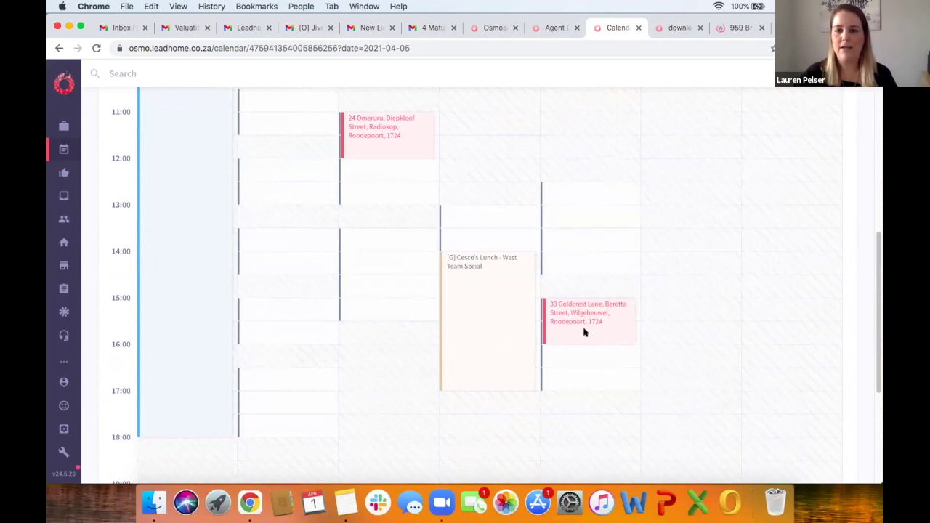
left_click(583, 330)
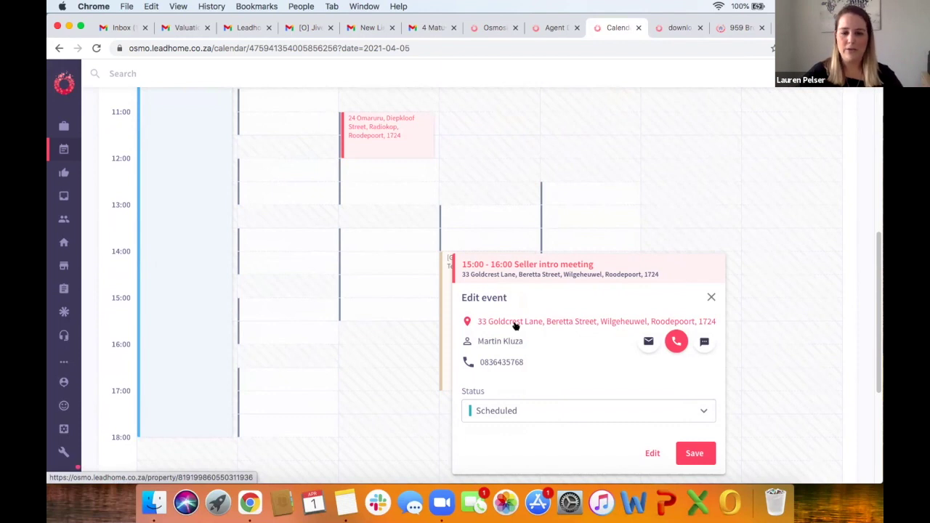
left_click(515, 324, "super")
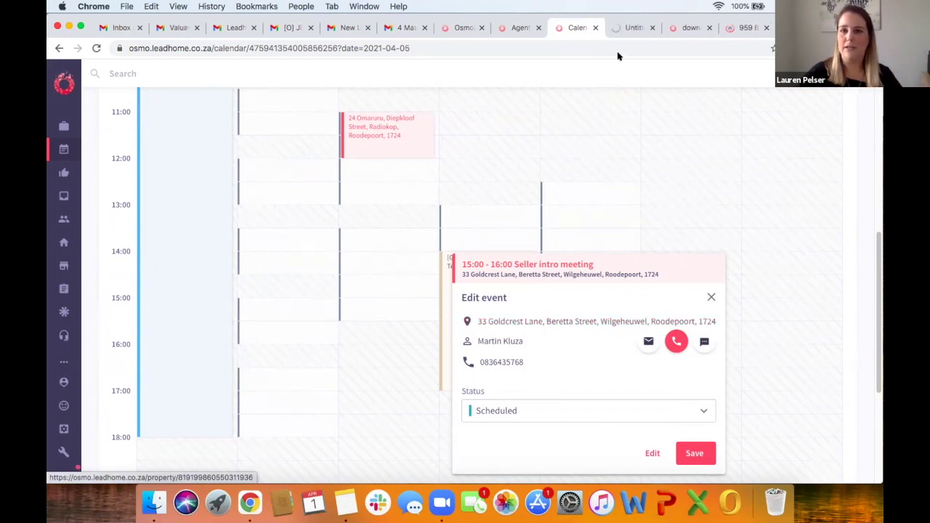
left_click(622, 27)
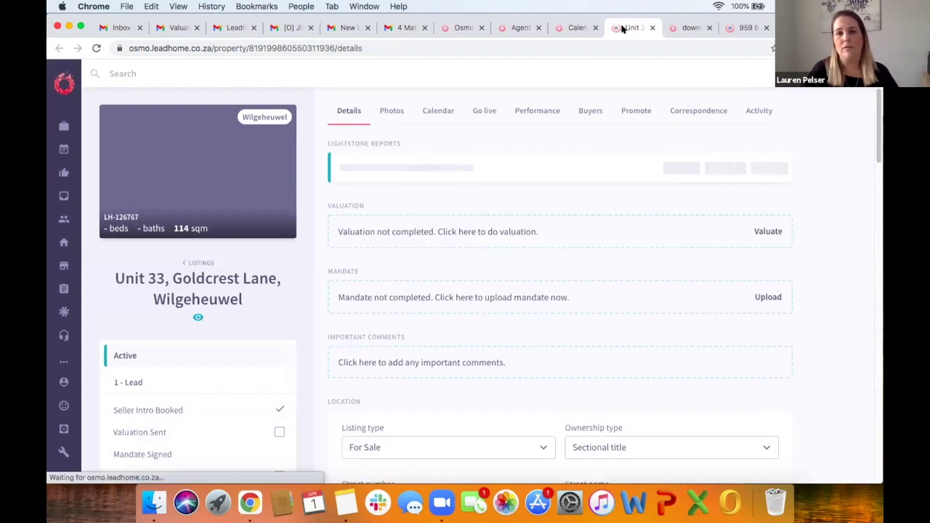
left_click(570, 27)
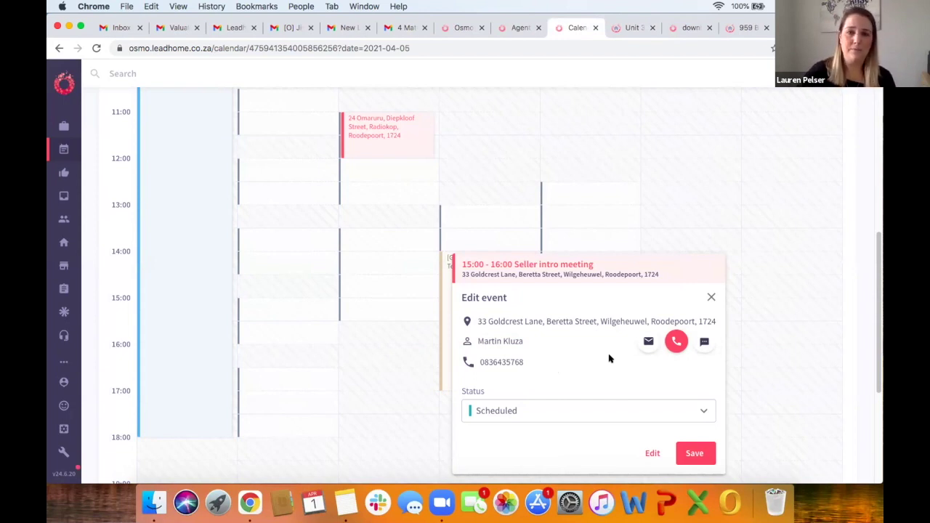
left_click(630, 27)
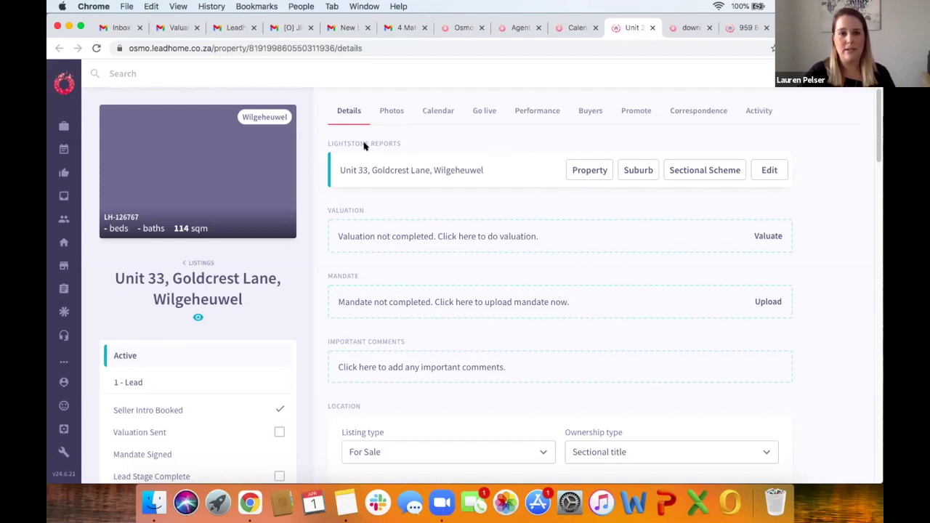
Step: Open the Lightstone property, suburb and sectional scheme reports for Unit 33, then return to its details
left_click(578, 171)
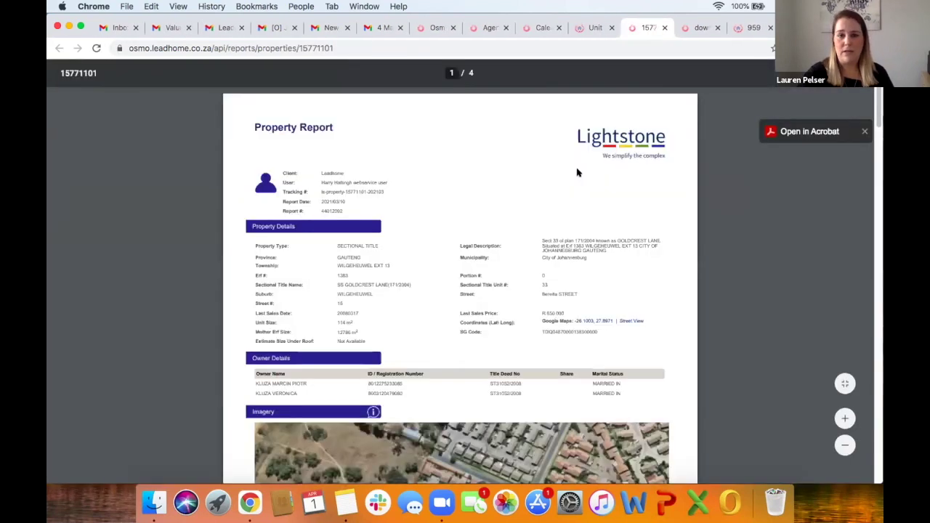
scroll(489, 315, "down", 3)
scroll(572, 93, "up", 3)
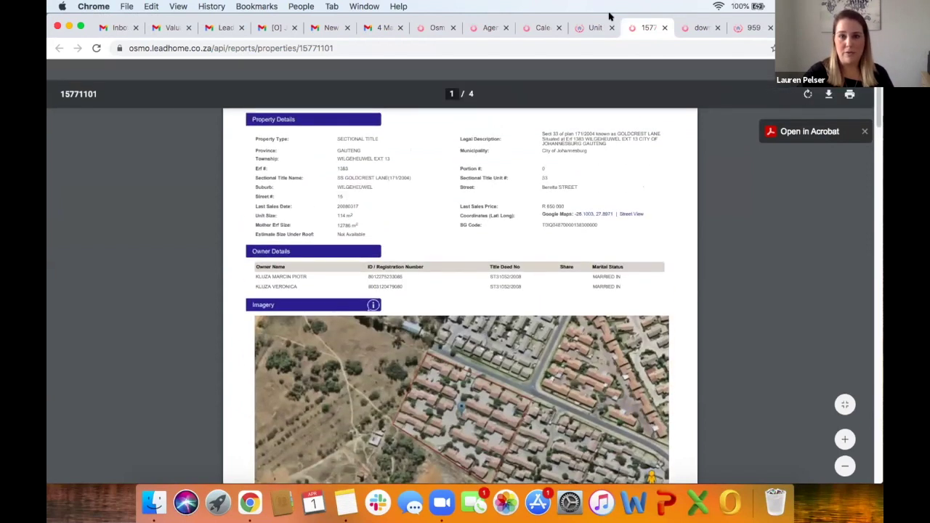
left_click(594, 27)
left_click(636, 170)
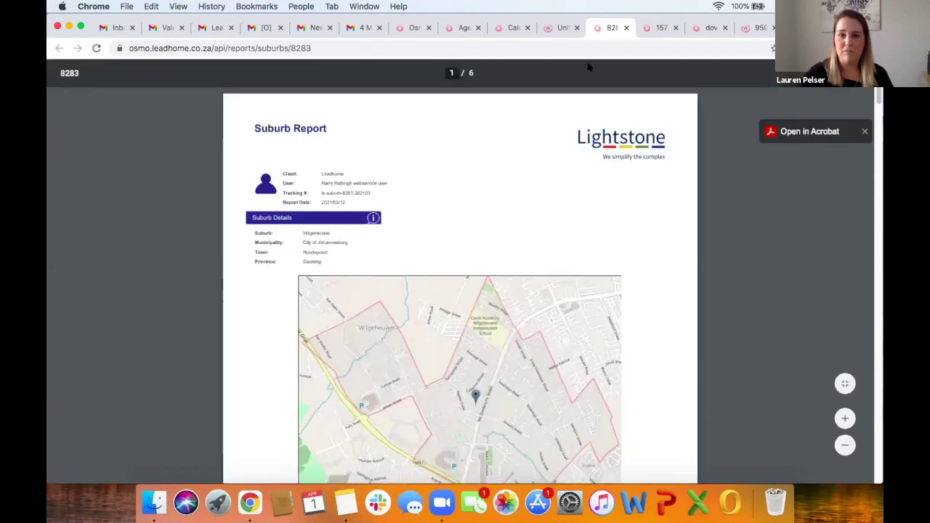
left_click(562, 28)
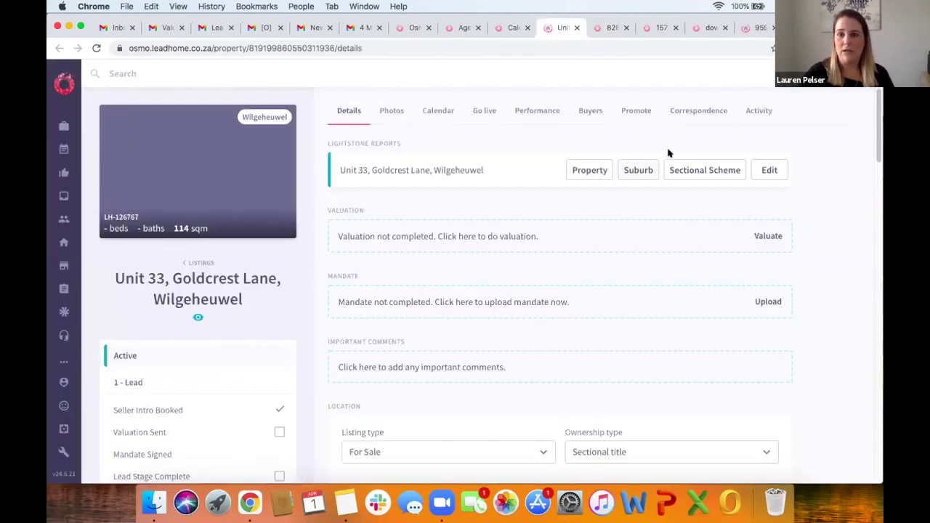
left_click(675, 171)
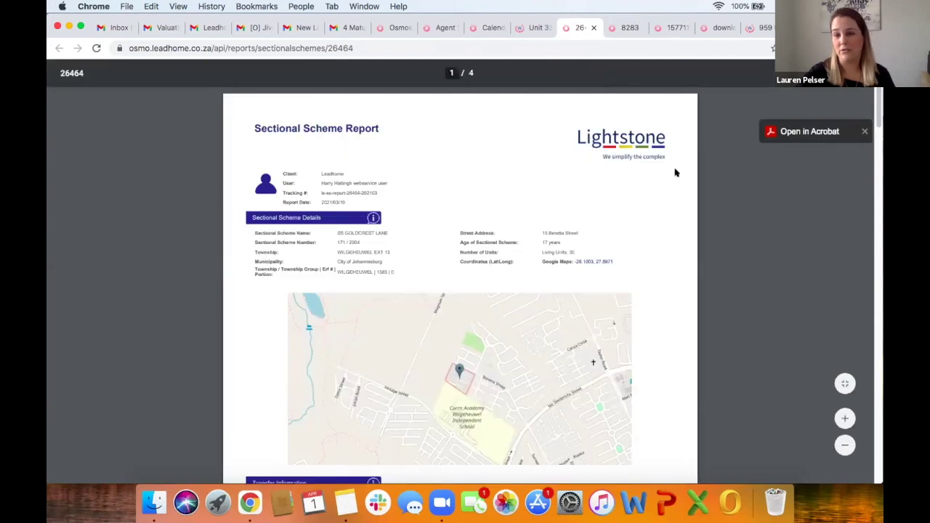
left_click(526, 29)
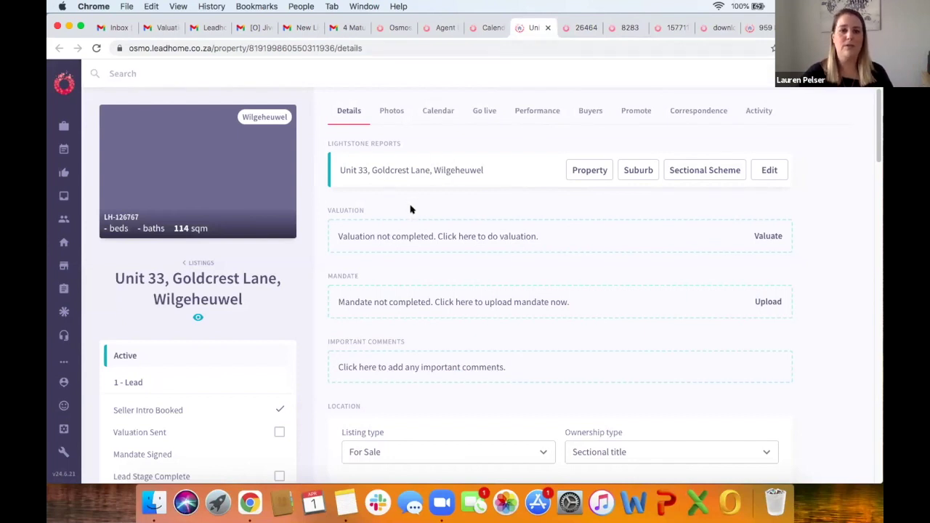
scroll(411, 210, "down", 2)
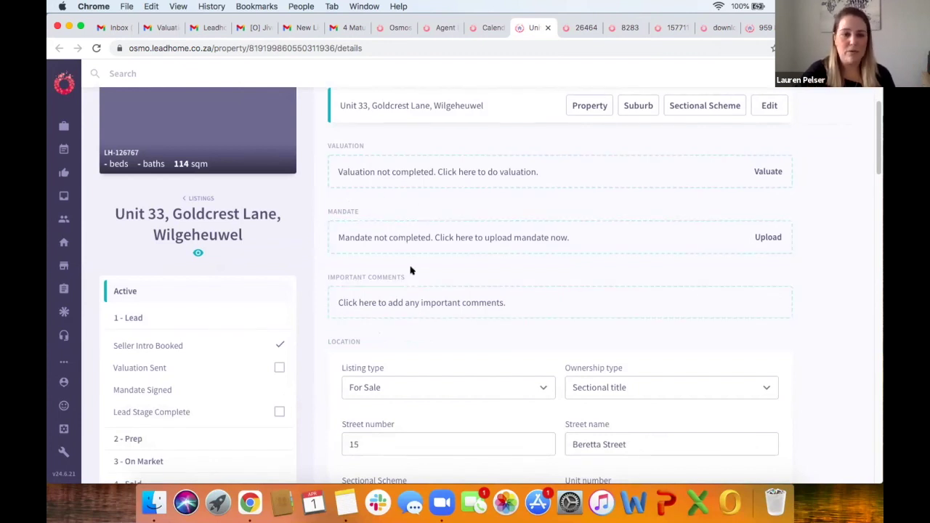
scroll(411, 270, "down", 4)
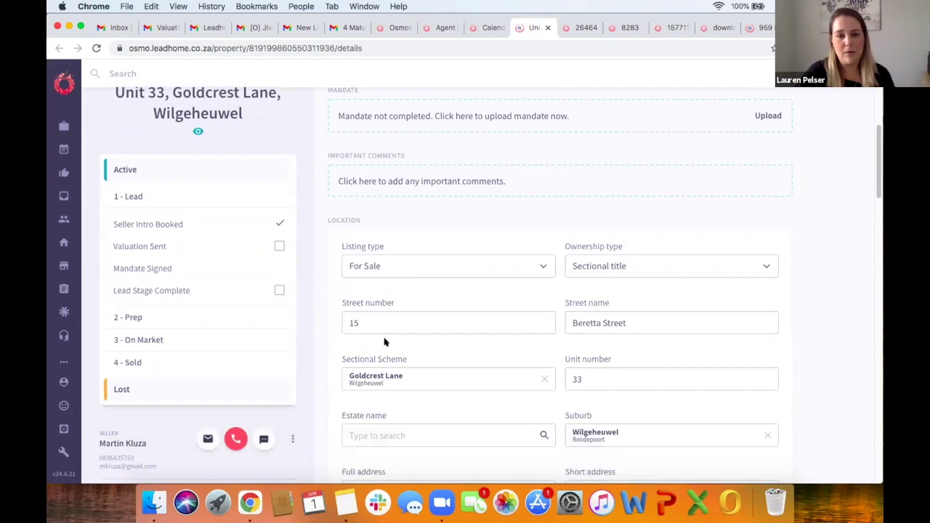
scroll(385, 341, "down", 3)
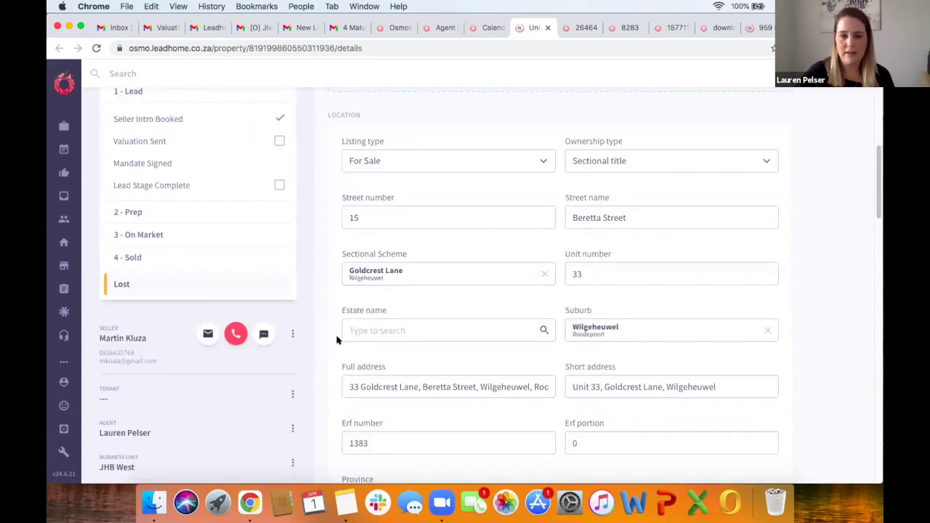
scroll(321, 351, "down", 7)
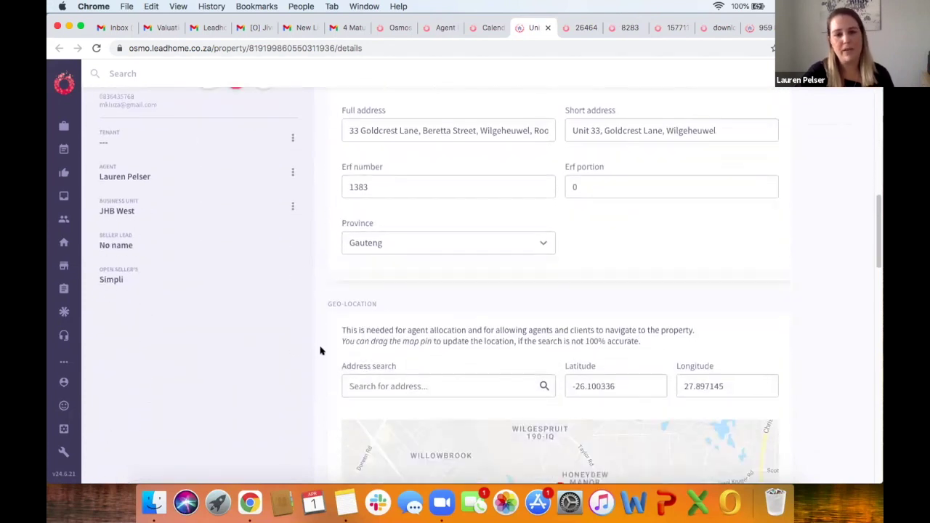
scroll(321, 350, "down", 13)
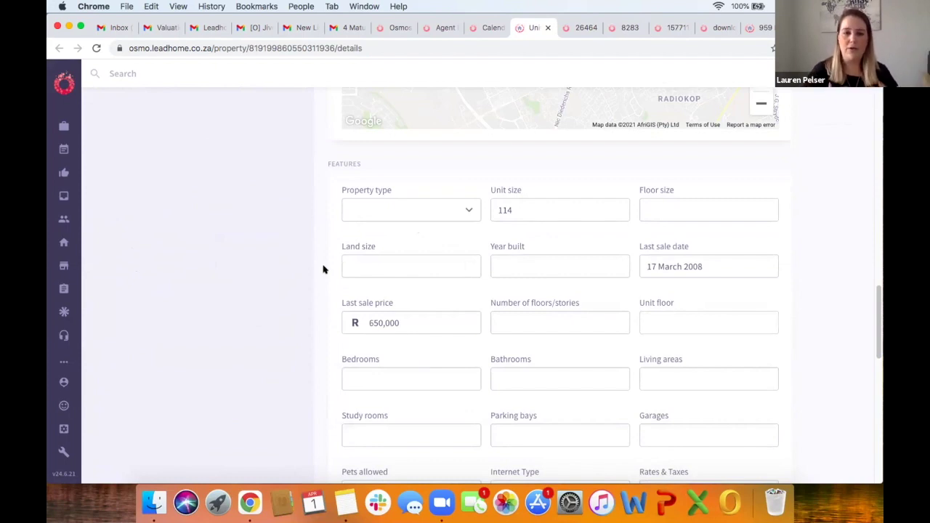
left_click(425, 207)
left_click(285, 215)
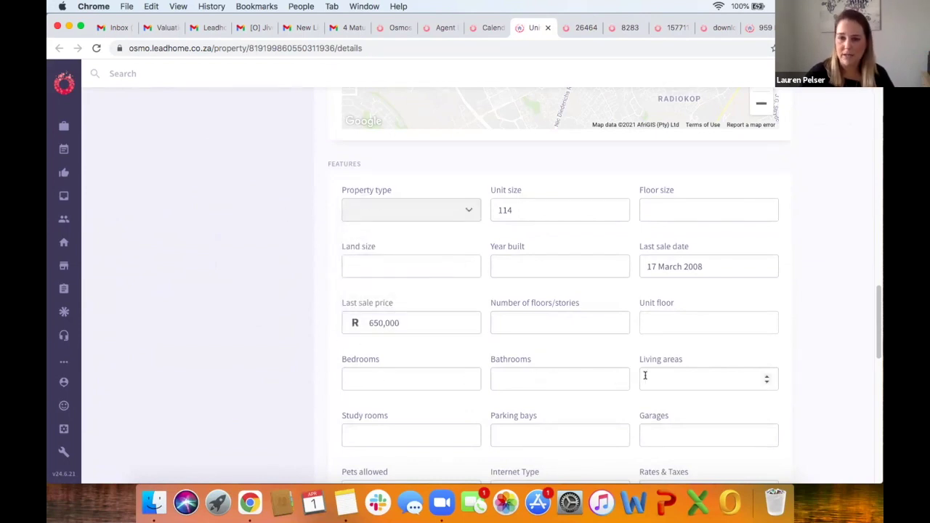
scroll(327, 358, "down", 5)
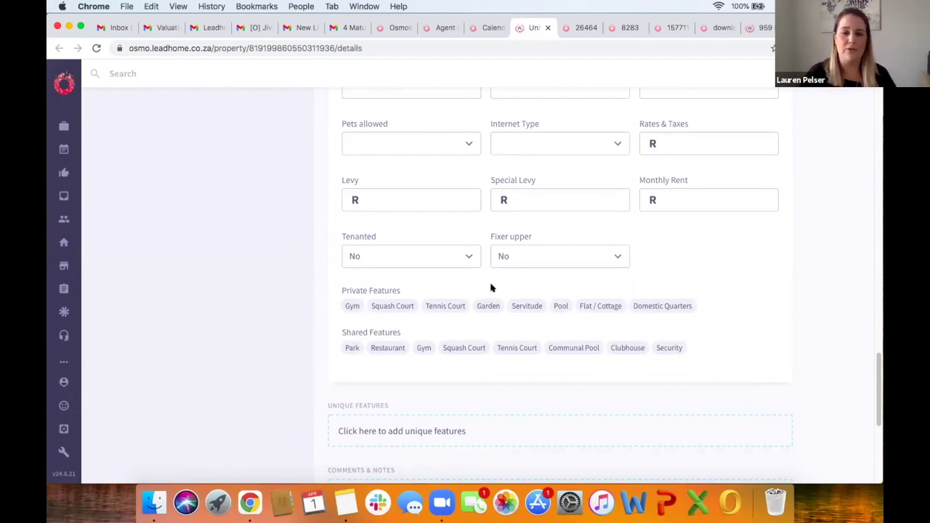
scroll(491, 289, "down", 1)
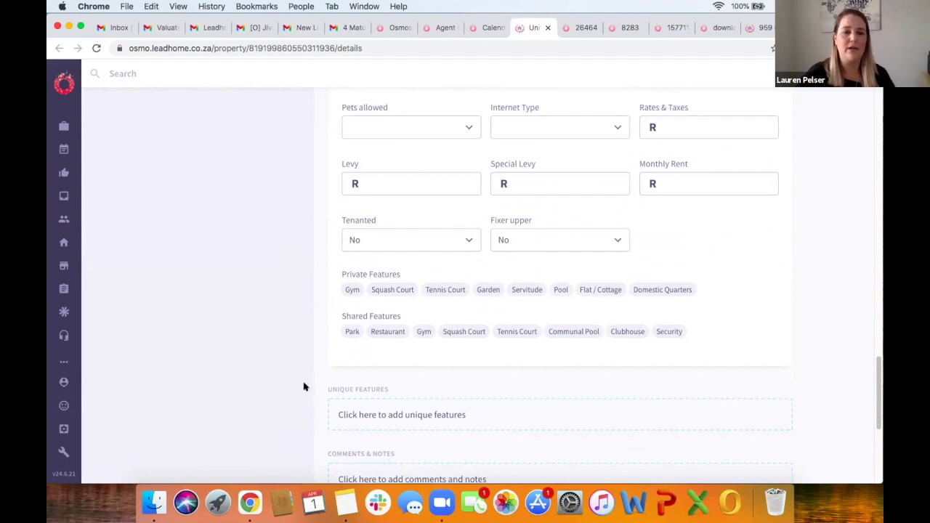
scroll(298, 386, "down", 5)
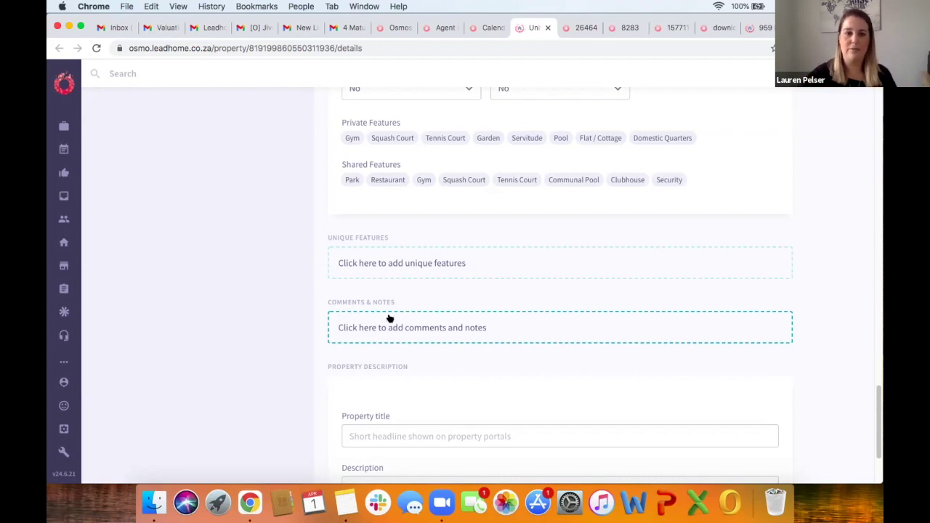
scroll(378, 276, "up", 5)
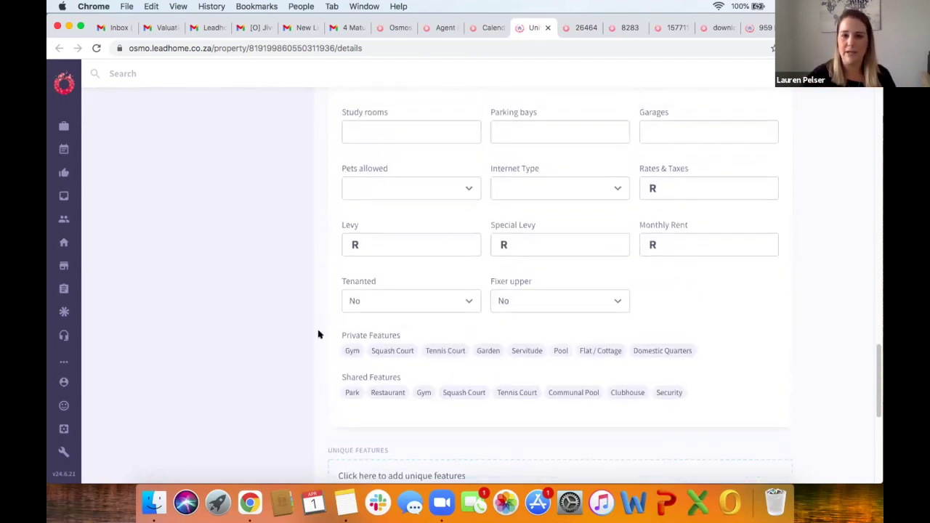
scroll(321, 333, "down", 3)
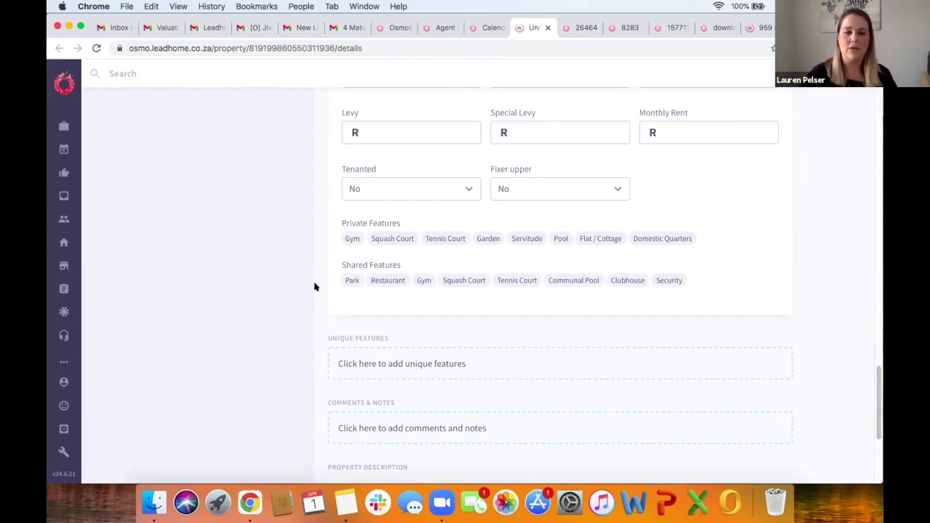
scroll(318, 271, "up", 1)
scroll(317, 271, "up", 10)
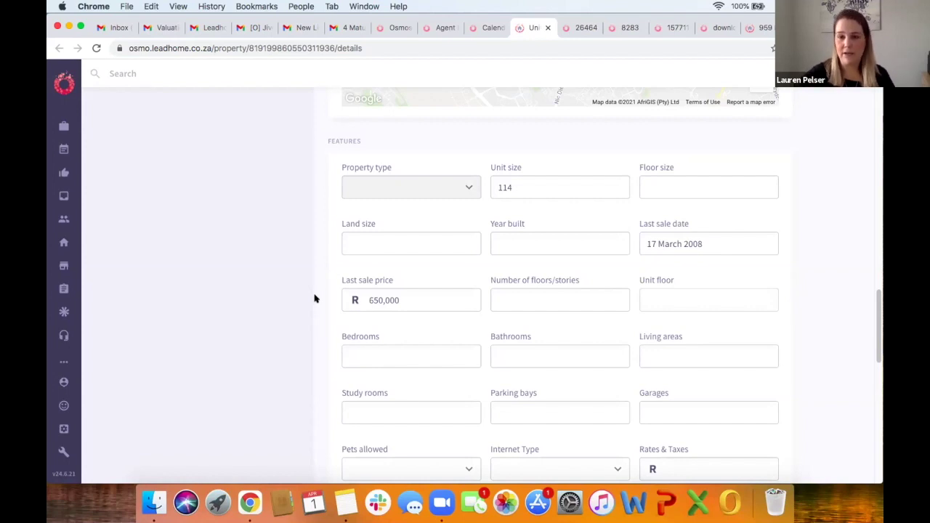
scroll(315, 299, "up", 15)
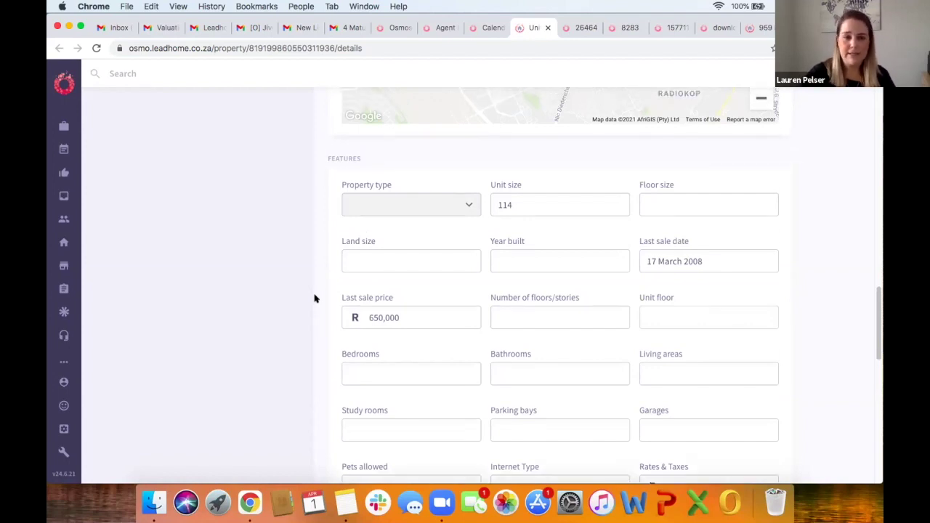
scroll(315, 299, "up", 8)
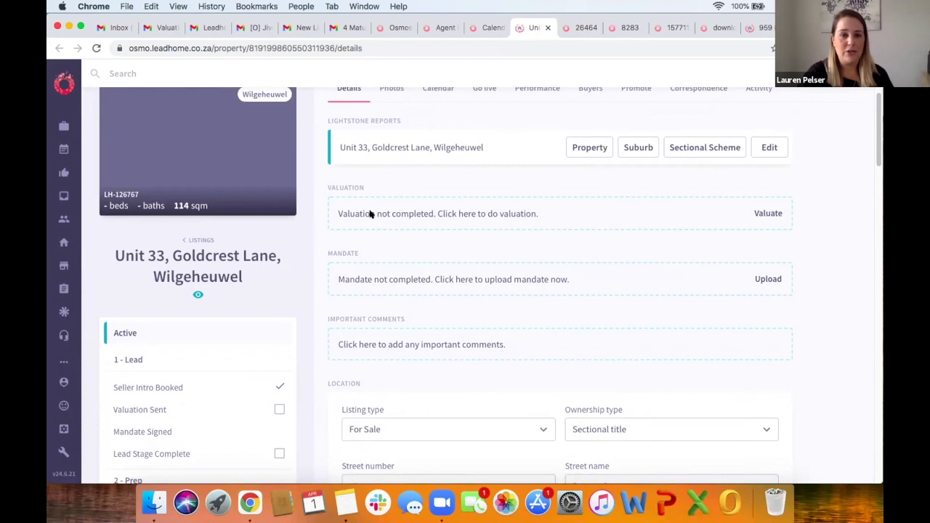
left_click(543, 213)
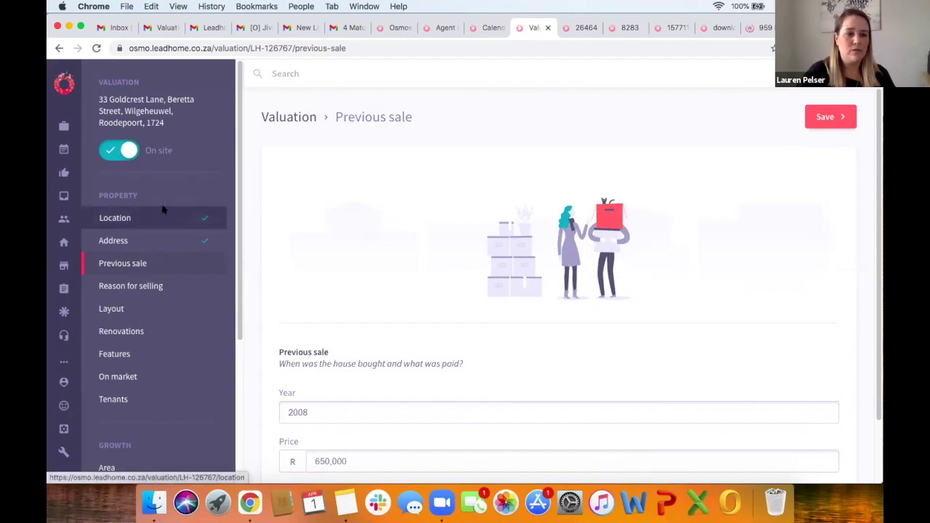
Step: Scroll the valuation sidebar, reviewing the 2008 previous sale of R 650,000
scroll(178, 276, "down", 2)
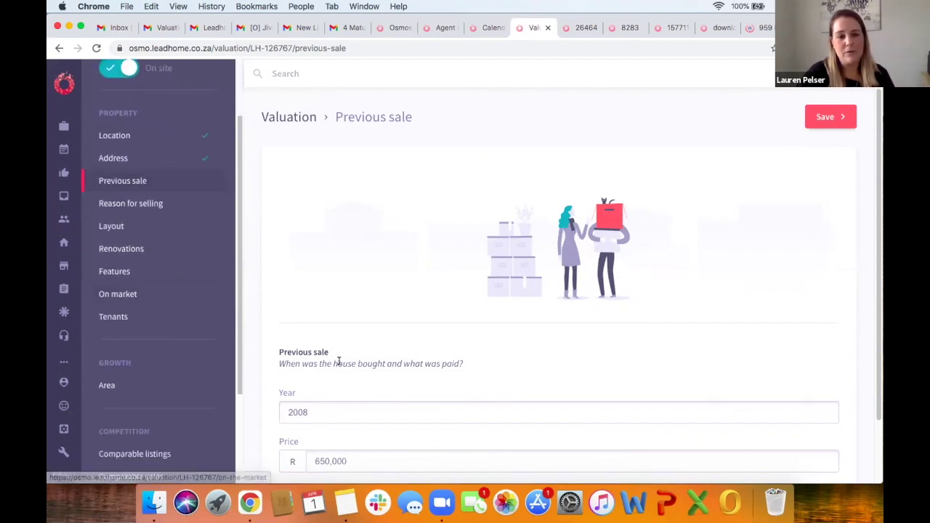
scroll(338, 358, "down", 2)
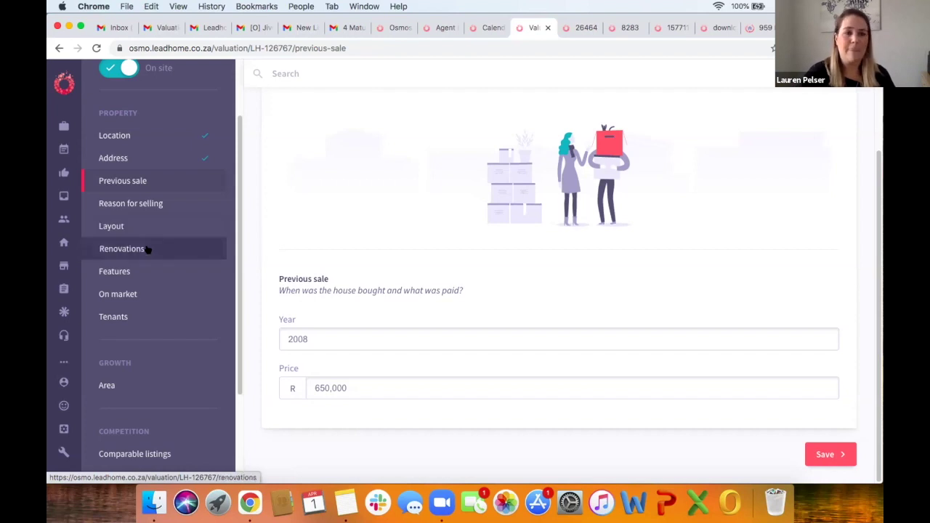
scroll(144, 271, "down", 2)
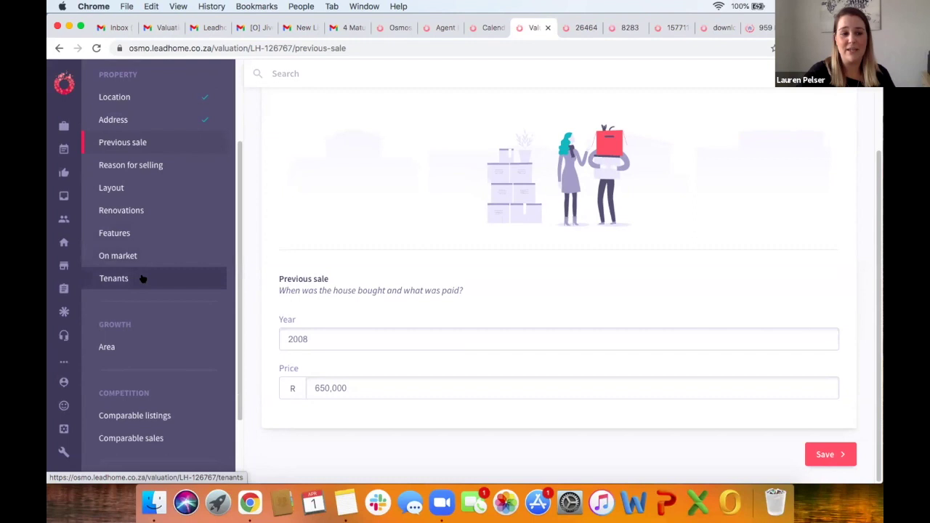
scroll(142, 276, "down", 4)
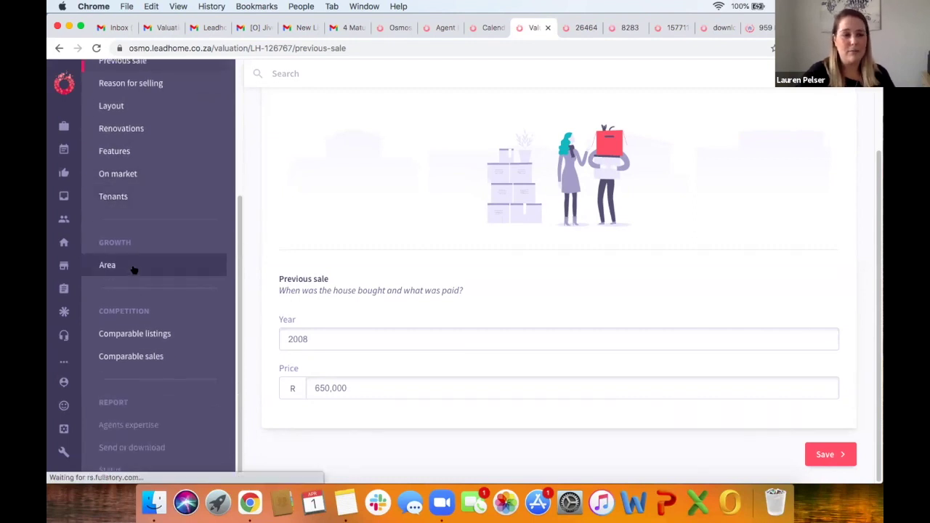
Step: Review Wilgeheuwel's suburb trends chart showing 3.2% annual growth under Area growth
left_click(109, 266)
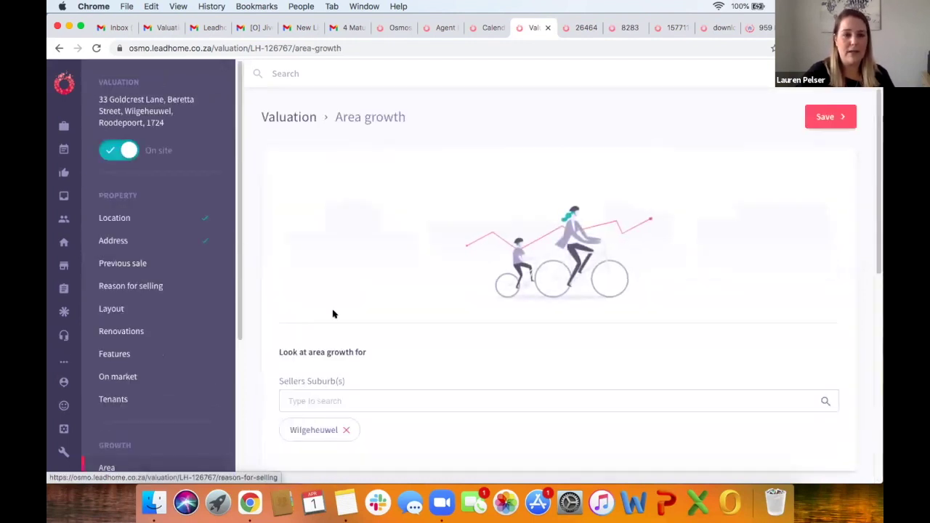
scroll(333, 314, "down", 2)
scroll(345, 305, "down", 1)
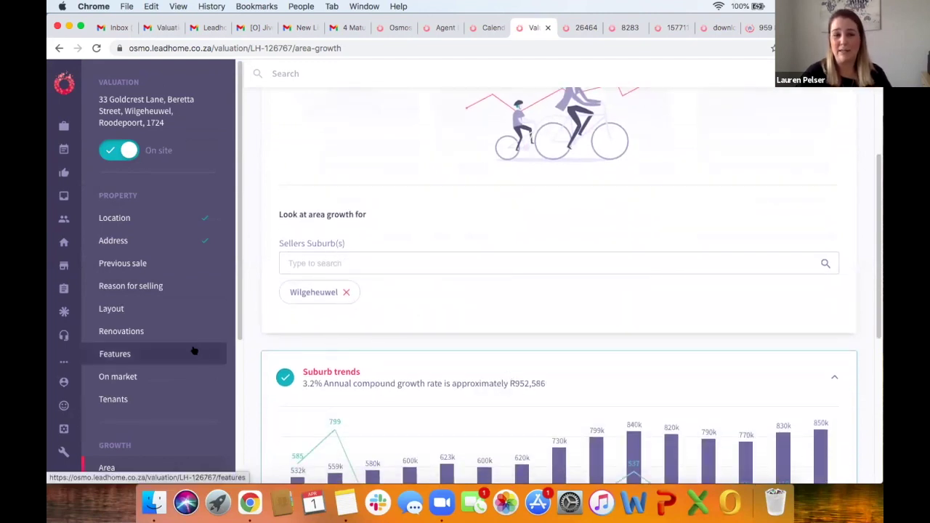
scroll(194, 351, "down", 3)
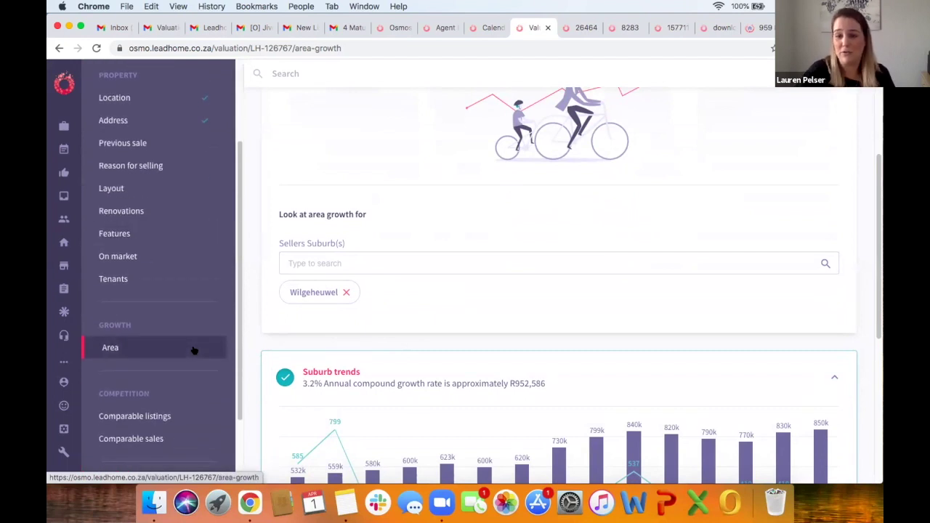
scroll(194, 349, "down", 2)
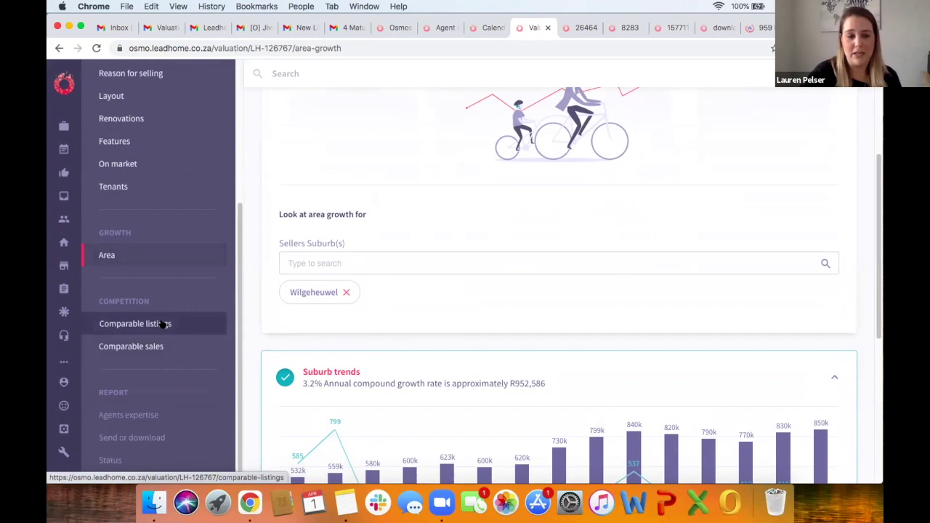
left_click(163, 325)
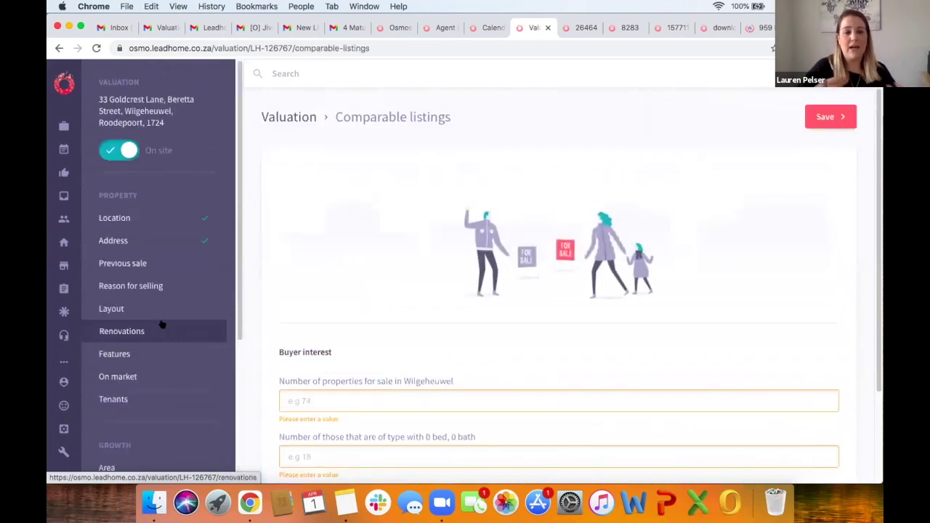
Step: Switch off On site and record 201 Wilgeheuwel properties for sale from an unfiltered Property24 search
left_click(107, 149)
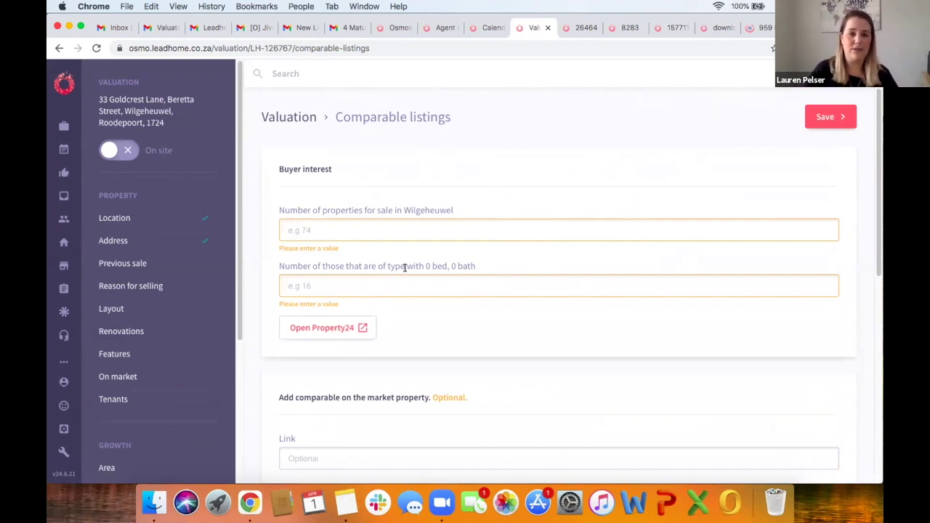
left_click(318, 327)
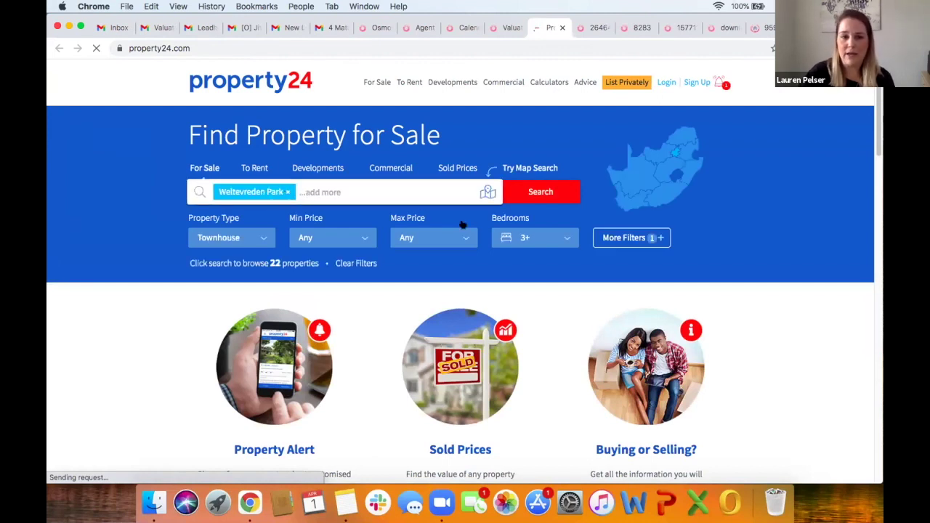
left_click(338, 263)
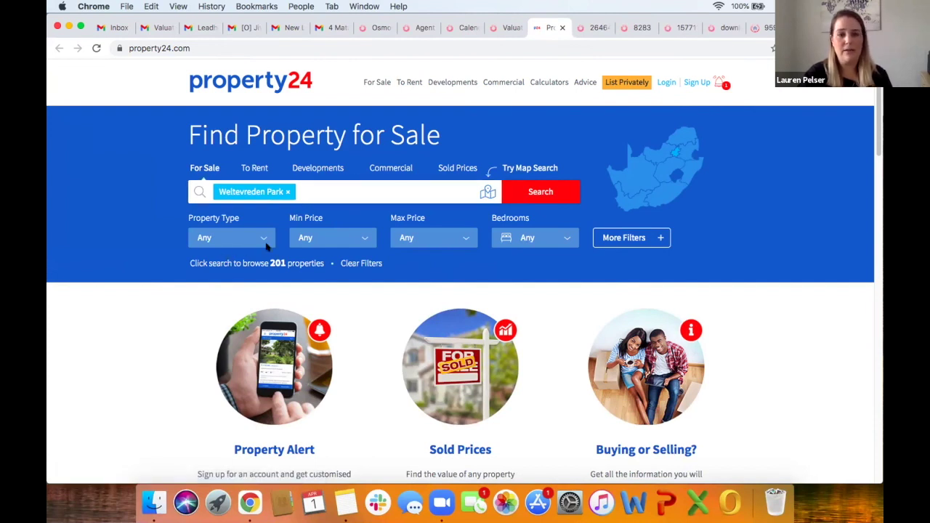
left_click(500, 27)
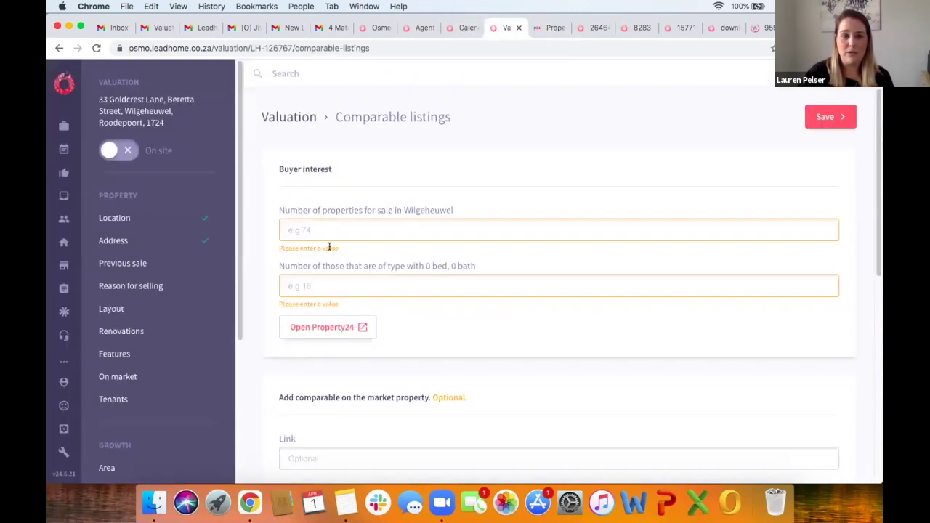
left_click(328, 235)
type("201")
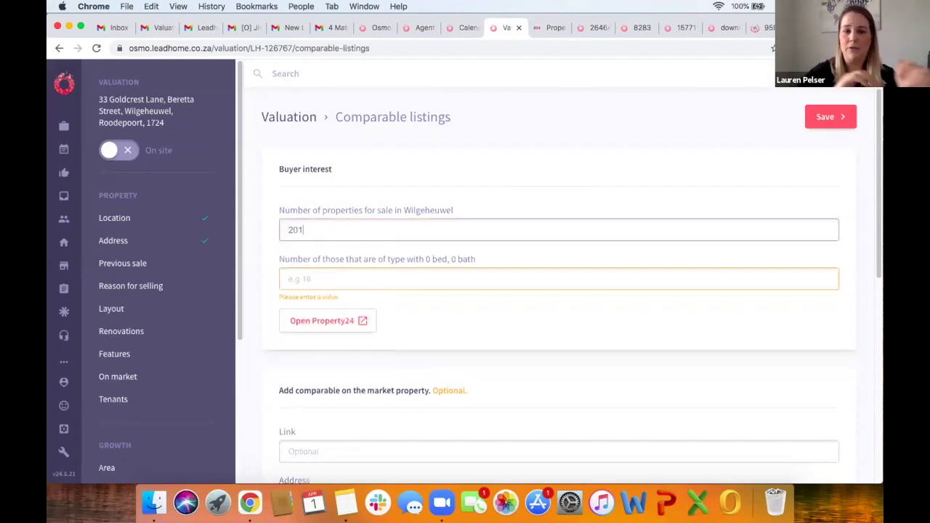
left_click(311, 276)
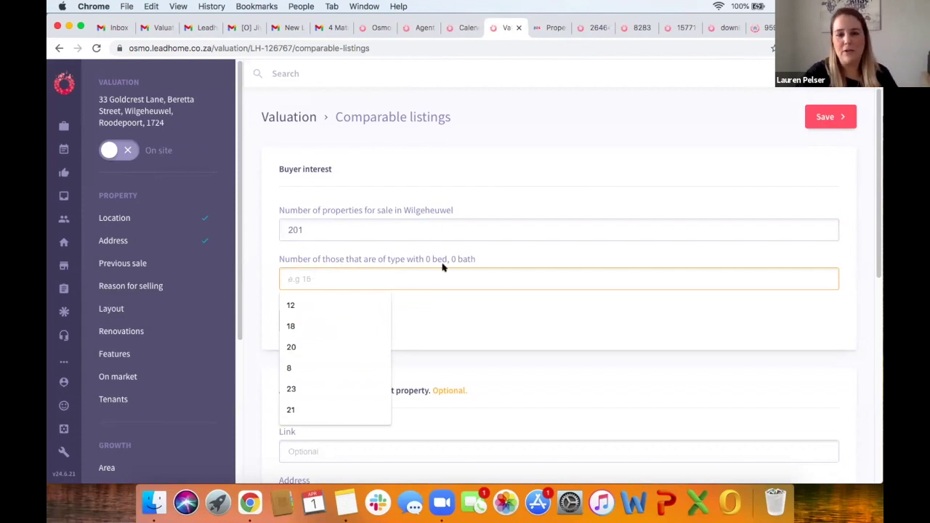
Step: Filter the Property24 search to townhouses with 3+ bedrooms and 2+ bathrooms
left_click(542, 27)
left_click(264, 237)
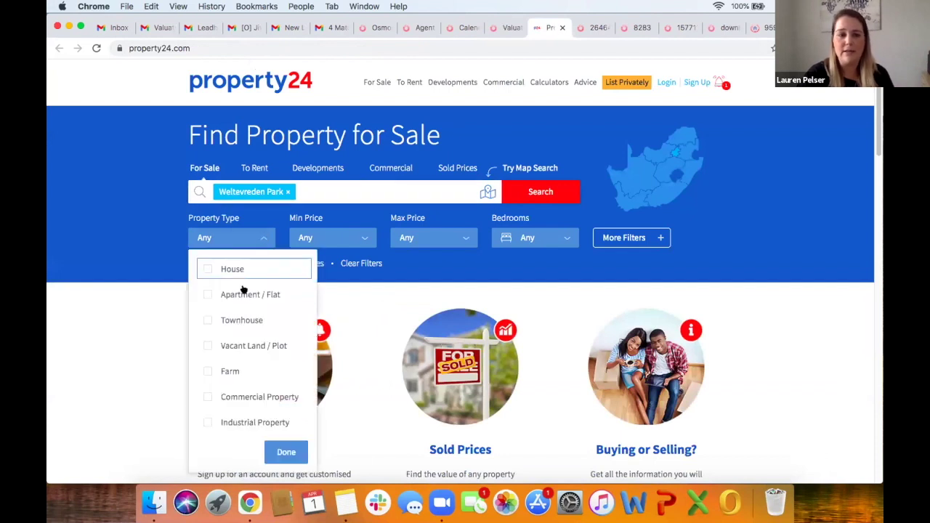
left_click(243, 318)
left_click(511, 236)
left_click(511, 237)
left_click(513, 320)
left_click(613, 244)
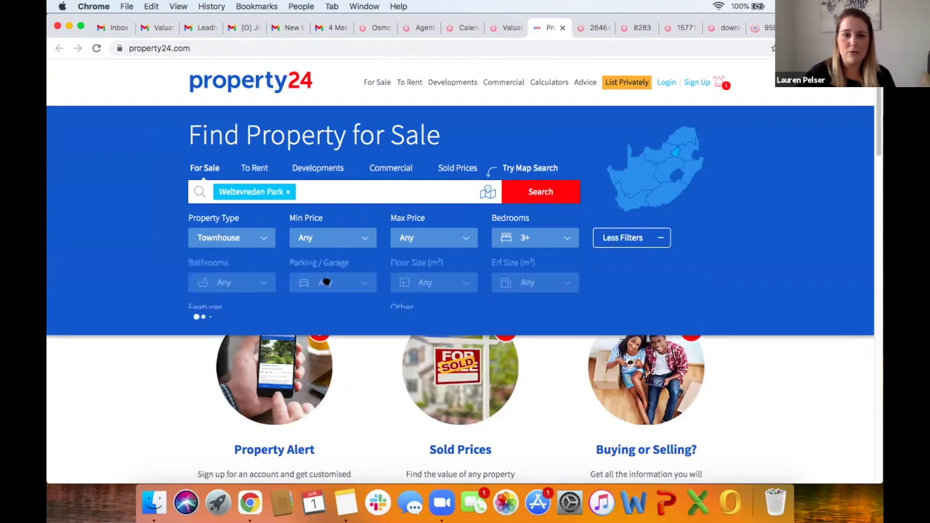
left_click(263, 282)
left_click(245, 340)
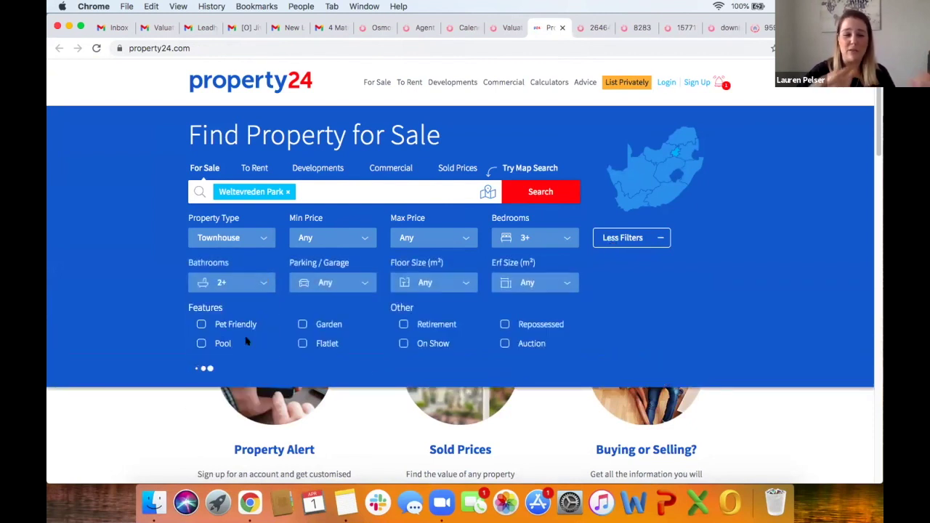
Step: Record 22 matching listings in Osmo's 0 bed, 0 bath count field
left_click(505, 29)
left_click(348, 276)
type("22")
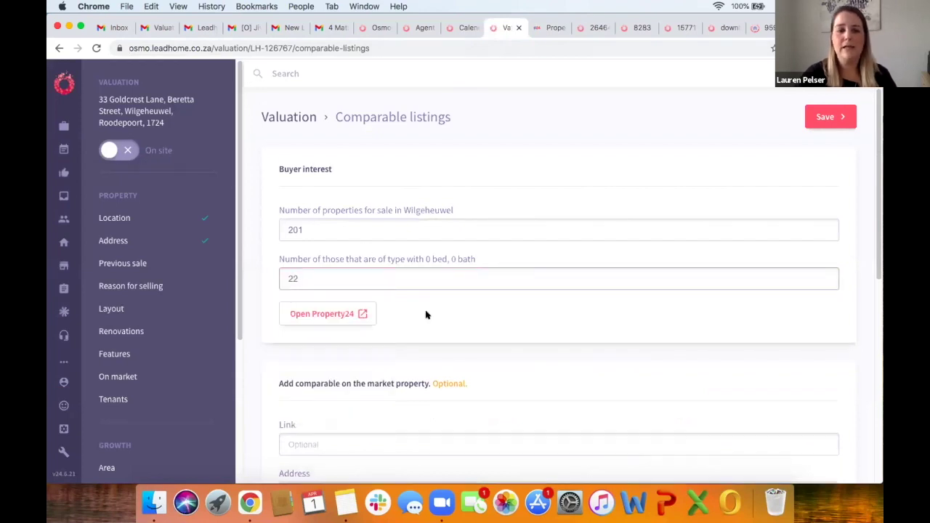
scroll(427, 315, "down", 3)
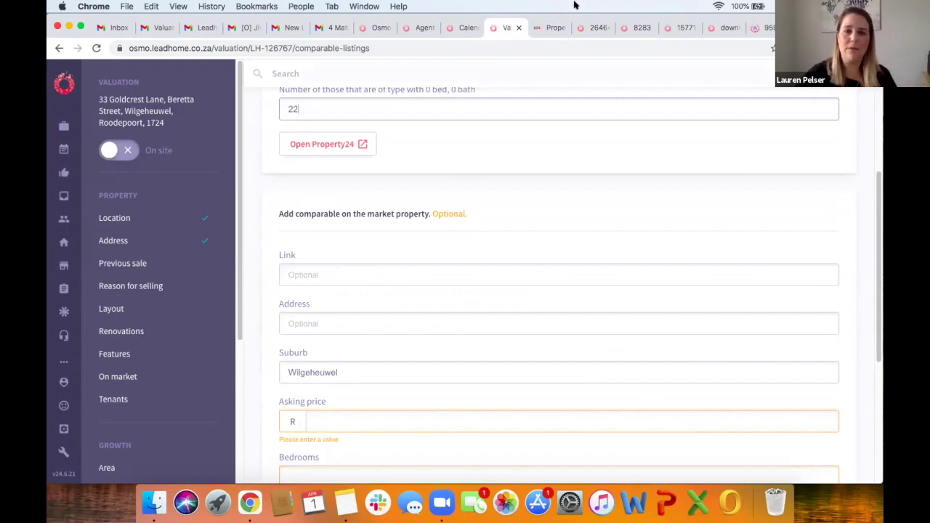
left_click(543, 29)
scroll(393, 289, "down", 1)
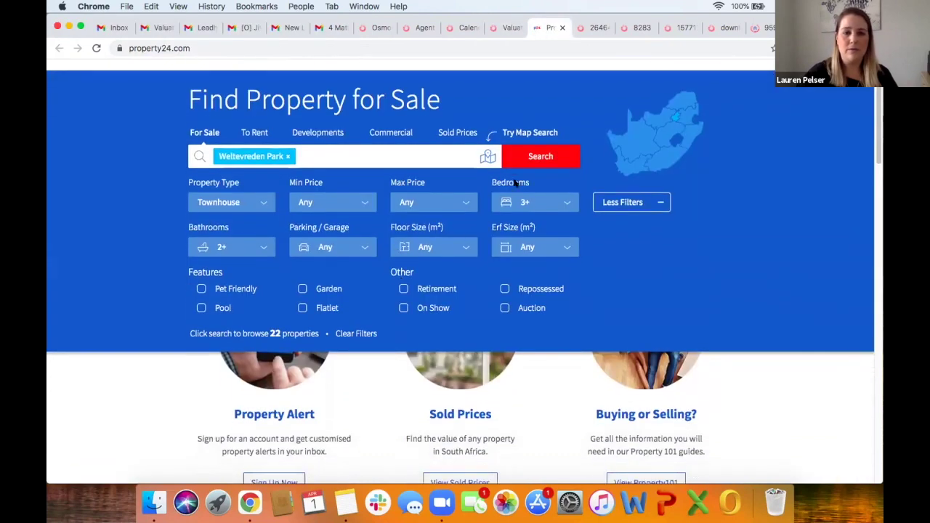
Step: Run the townhouse search and open the R 1 350 000 four-bedroom listing
left_click(524, 167)
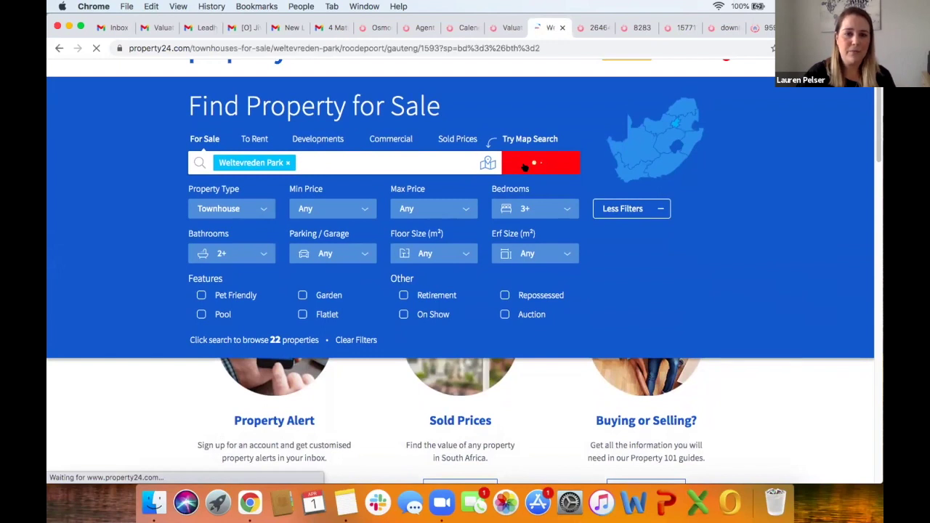
scroll(410, 335, "down", 2)
scroll(410, 335, "down", 10)
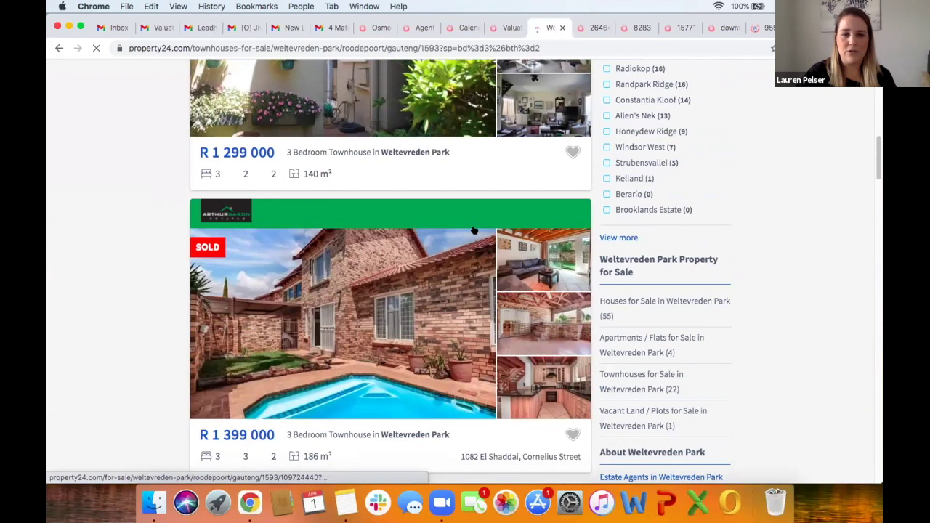
scroll(482, 231, "down", 5)
left_click(483, 228)
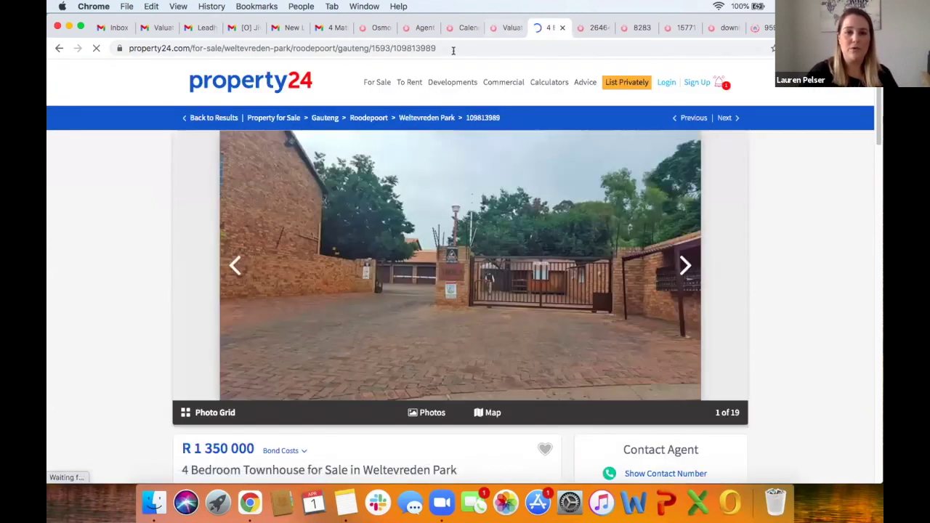
Step: Paste the R 1 350 000 listing's URL into the comparable listing's Link field in Osmo
left_click(453, 50)
key("super+c")
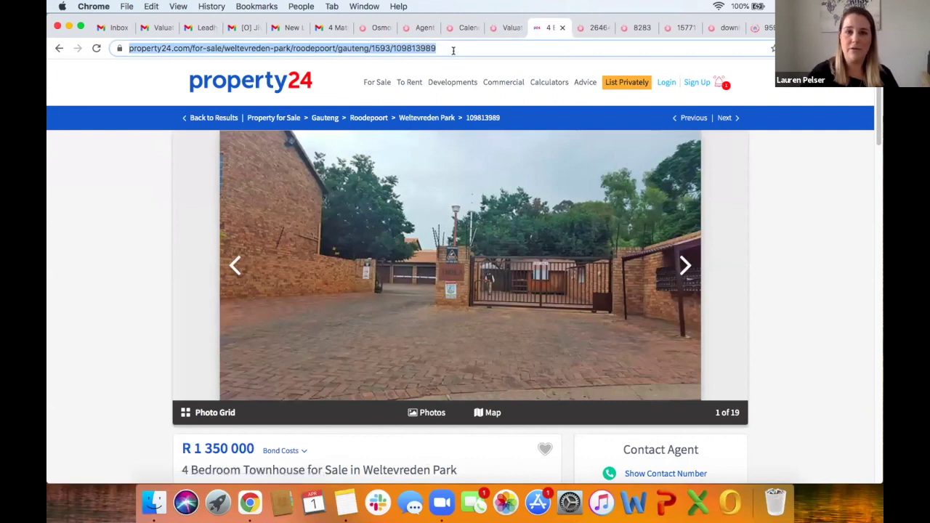
left_click(508, 27)
left_click(373, 276)
key("super+v")
scroll(362, 341, "down", 5)
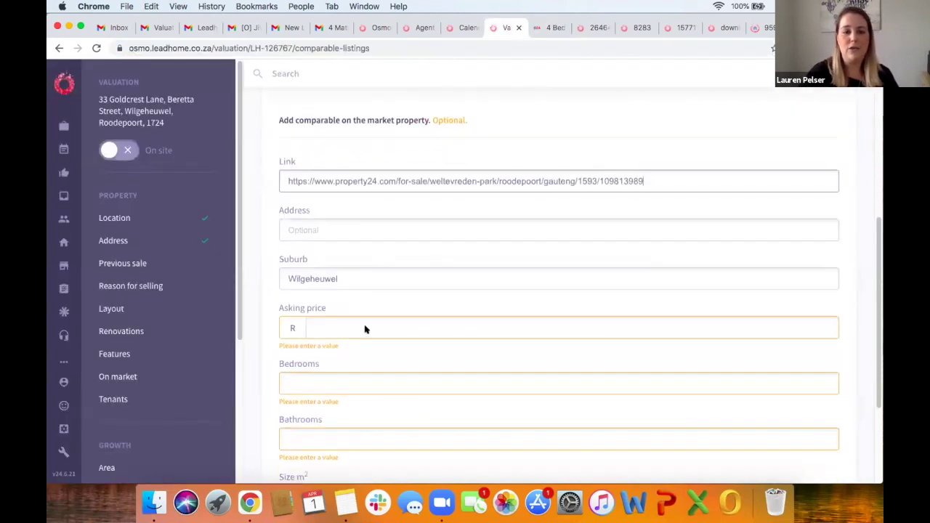
left_click(373, 297)
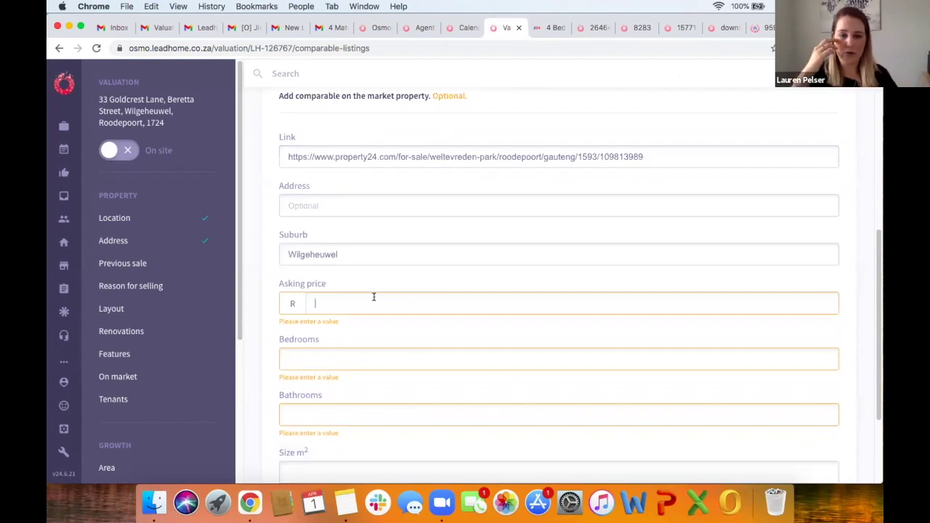
scroll(374, 297, "down", 5)
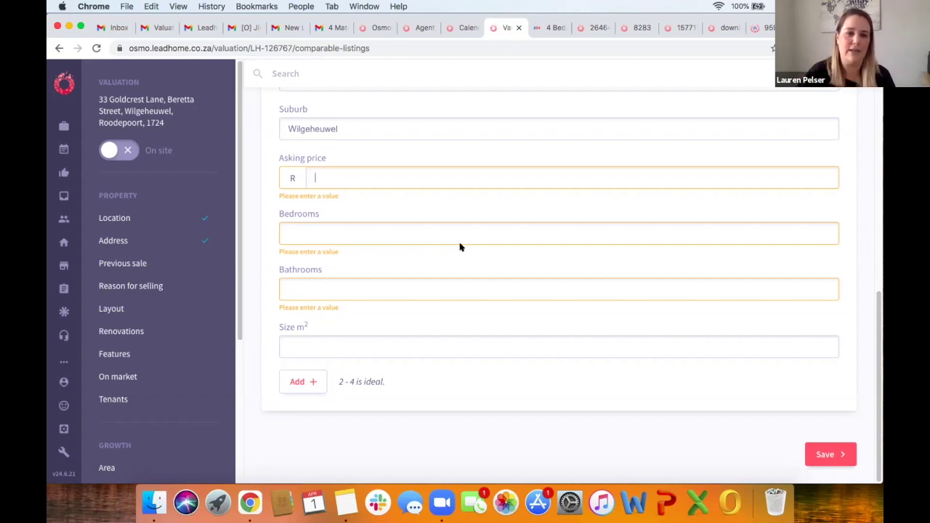
scroll(157, 348, "down", 5)
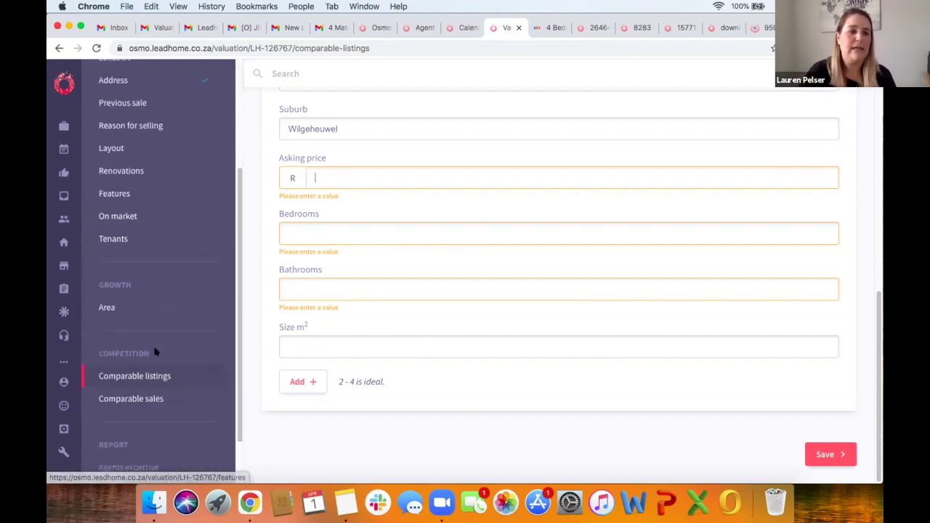
scroll(155, 352, "down", 2)
Step: Exclude the Unit 14 Alabama, Unit 18 Georgia and Unit 5 Georgia sales from the comparables
left_click(150, 350)
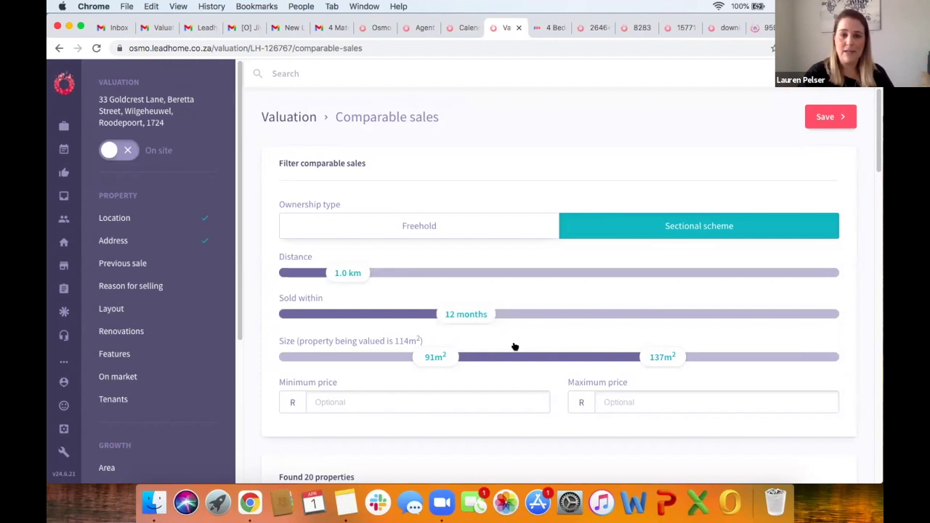
scroll(251, 375, "down", 5)
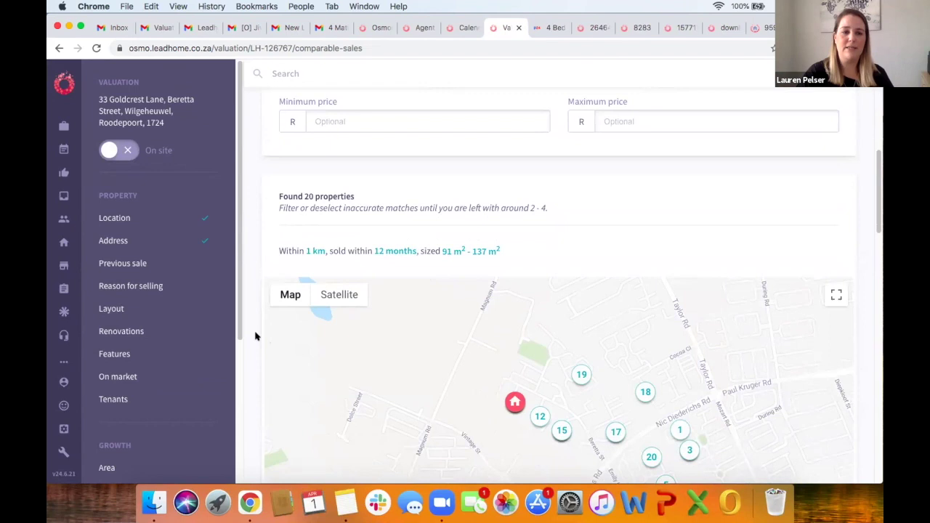
scroll(255, 336, "down", 8)
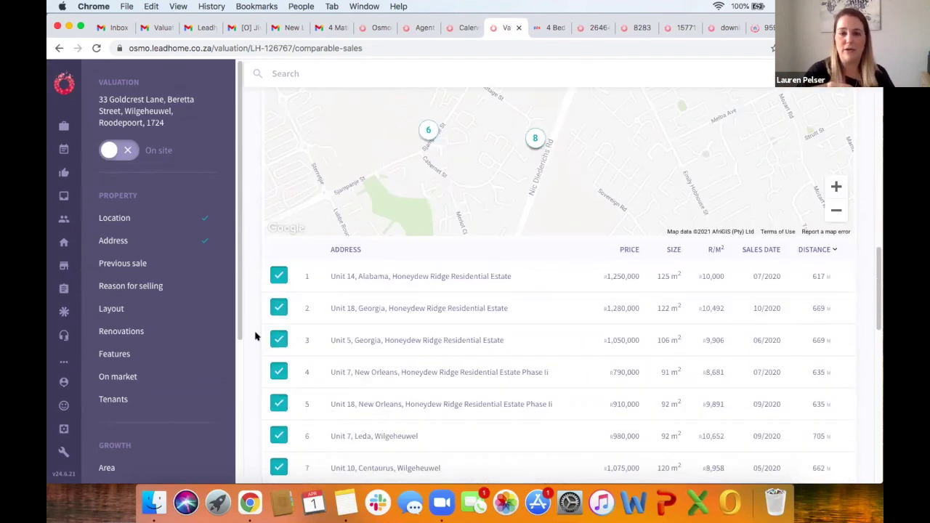
left_click(276, 275)
left_click(278, 309)
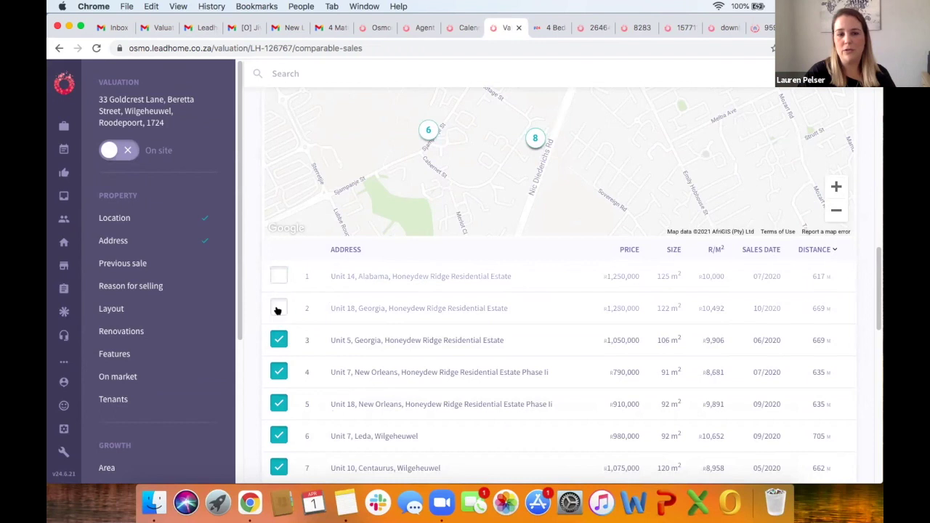
left_click(279, 341)
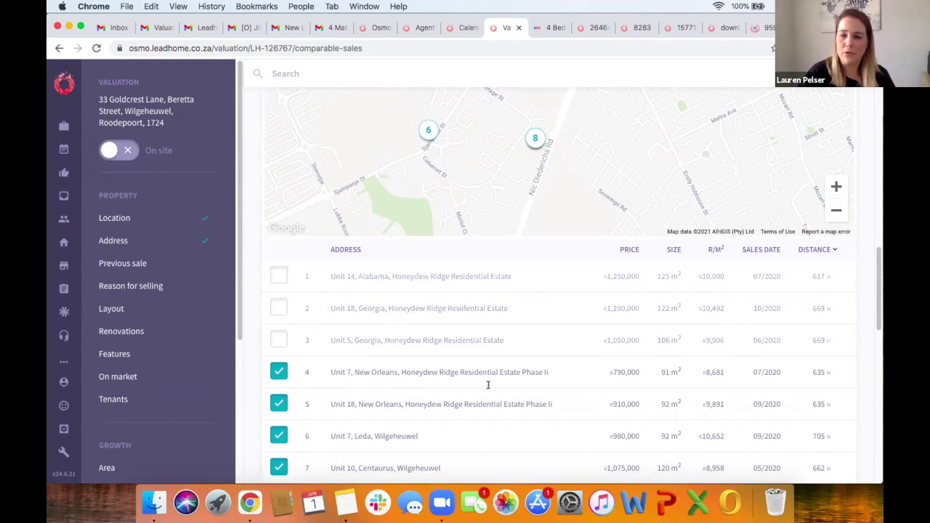
Step: Scroll through the remaining sales and open the already-sent valuation's Status page
scroll(445, 390, "down", 1)
scroll(445, 391, "down", 3)
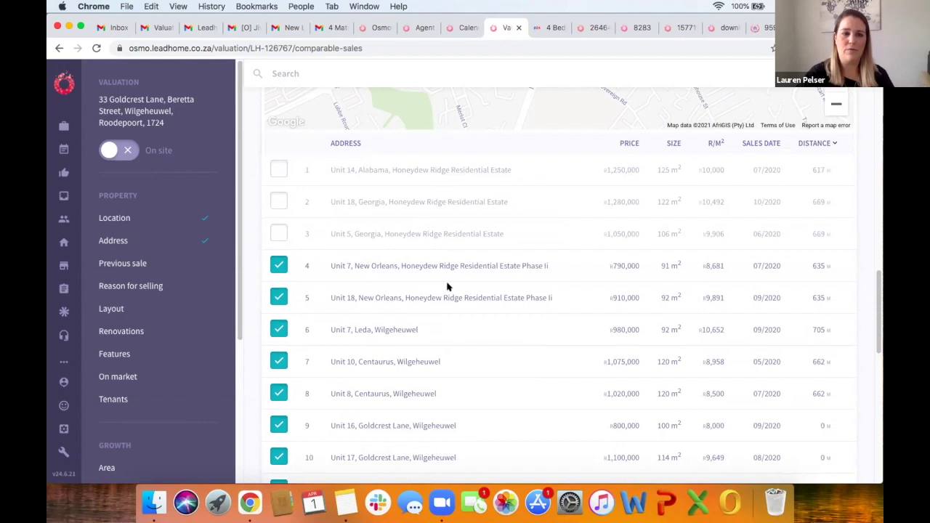
scroll(447, 287, "down", 3)
scroll(171, 342, "down", 6)
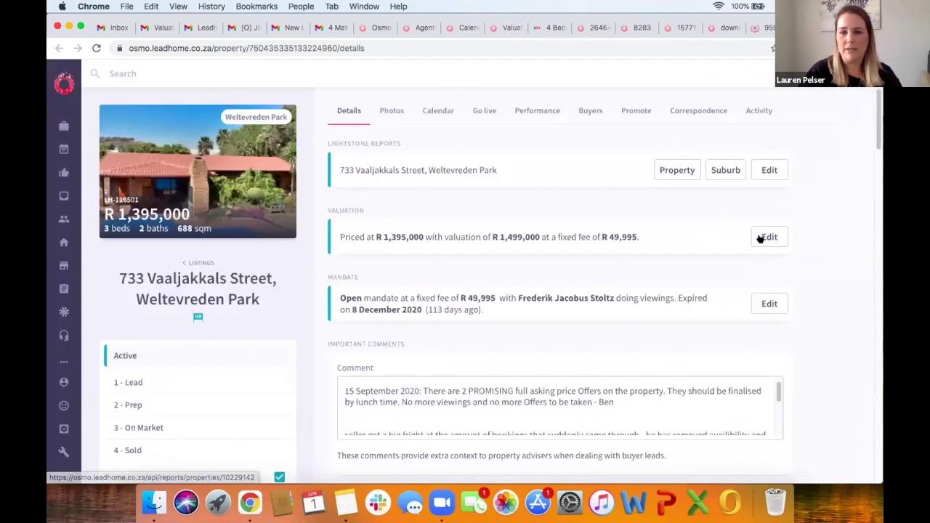
left_click(762, 237)
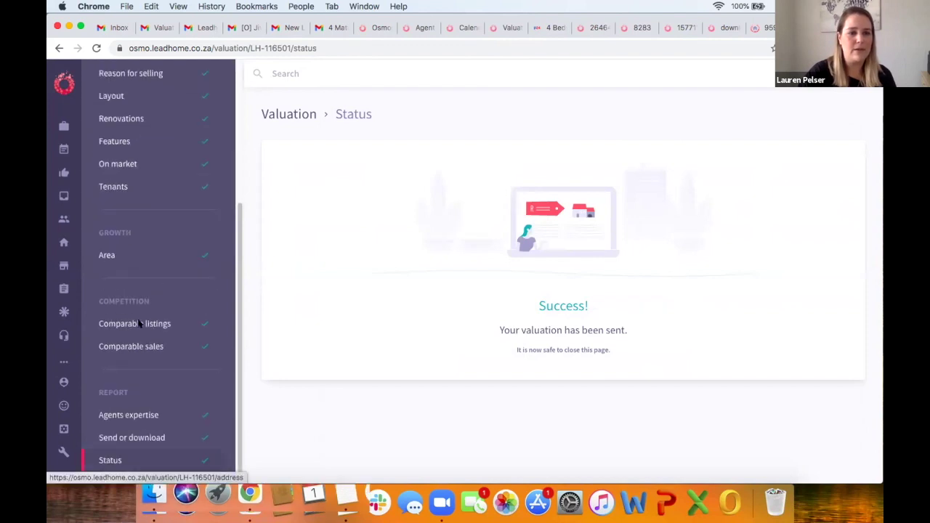
left_click(157, 438)
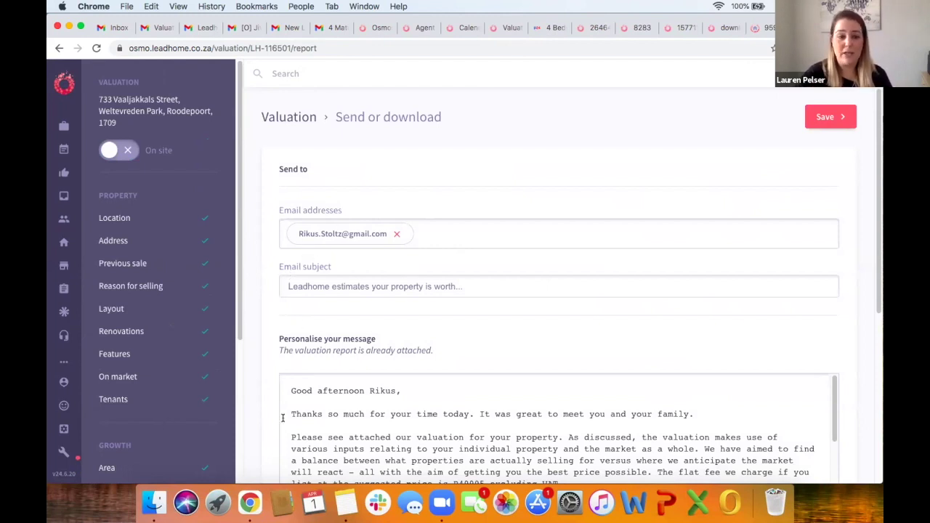
scroll(282, 418, "down", 4)
scroll(373, 407, "up", 5)
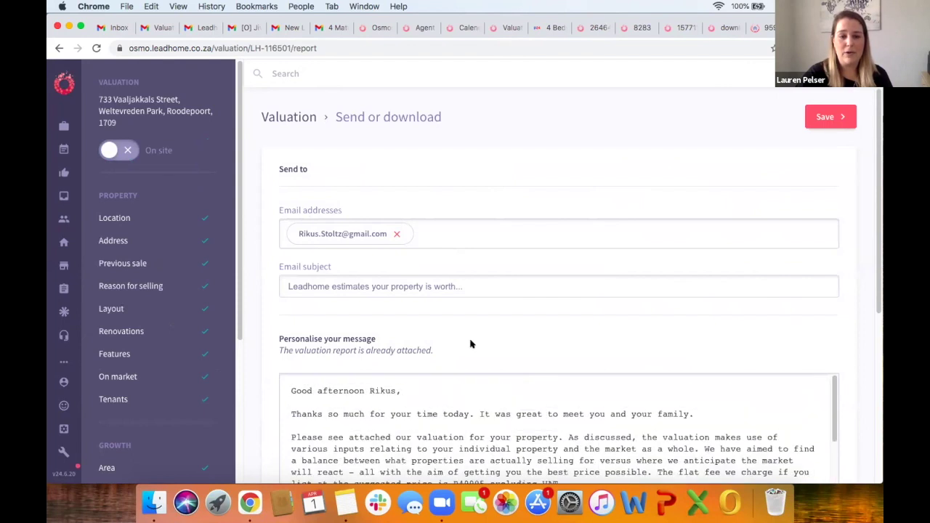
scroll(470, 343, "down", 5)
scroll(470, 342, "up", 1)
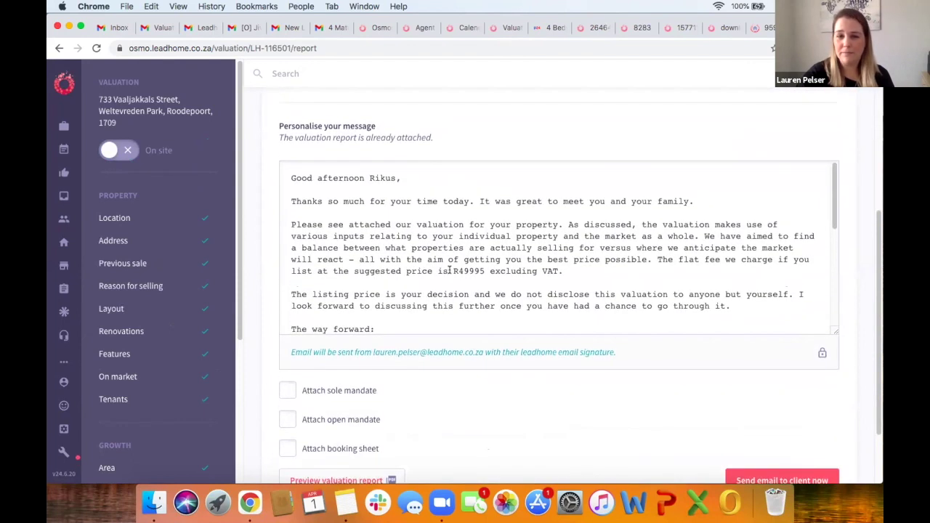
left_click(711, 195)
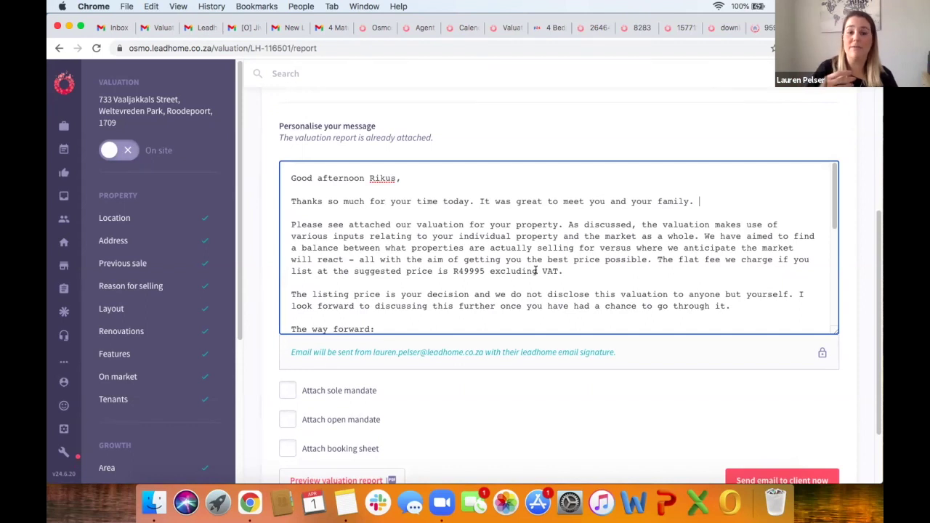
scroll(400, 251, "down", 5)
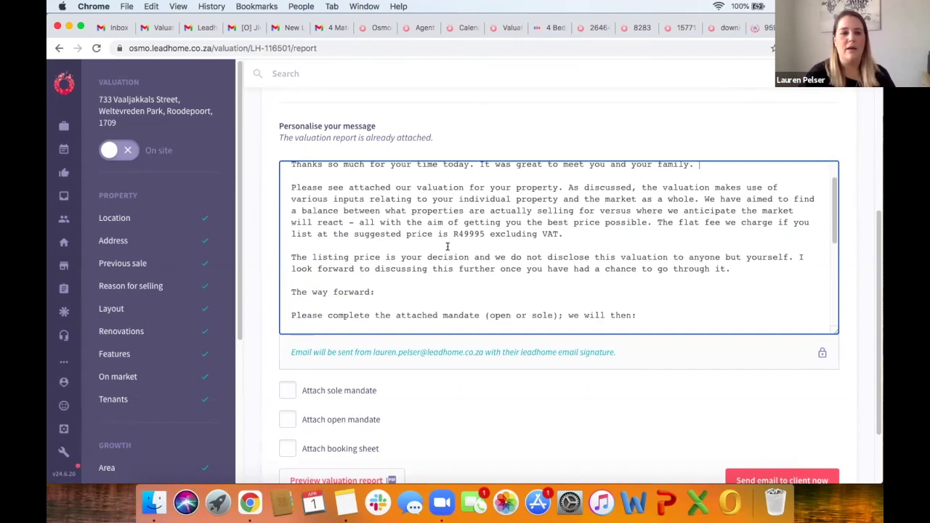
scroll(397, 256, "down", 2)
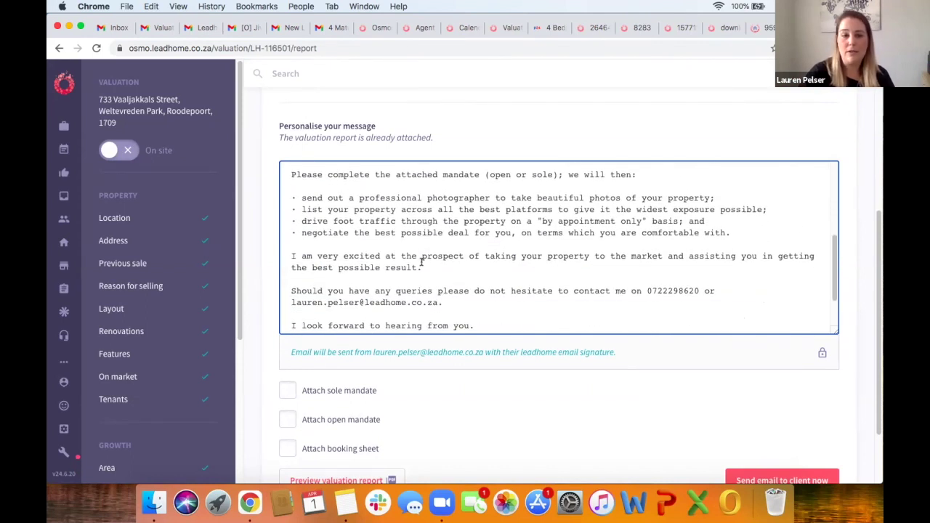
scroll(428, 240, "down", 2)
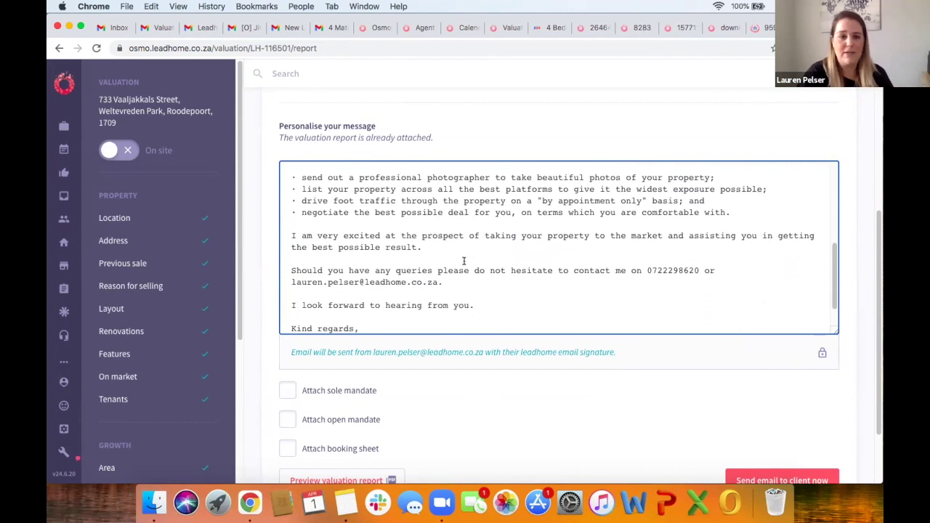
scroll(464, 260, "down", 2)
scroll(426, 373, "down", 3)
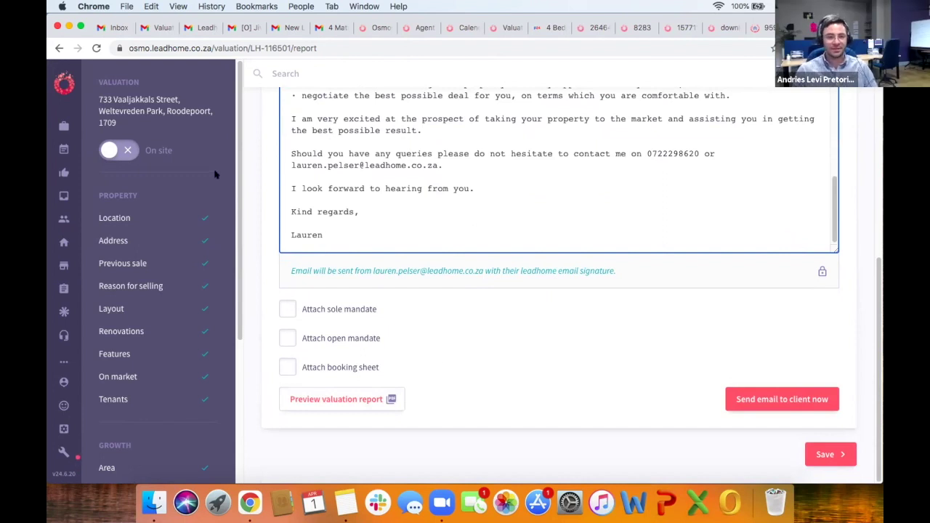
left_click(151, 111)
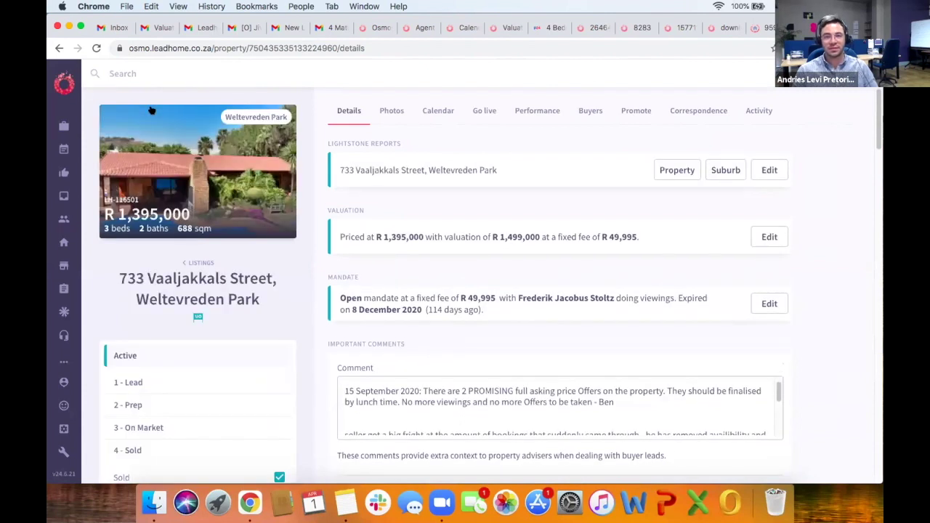
left_click(764, 236)
scroll(154, 398, "down", 5)
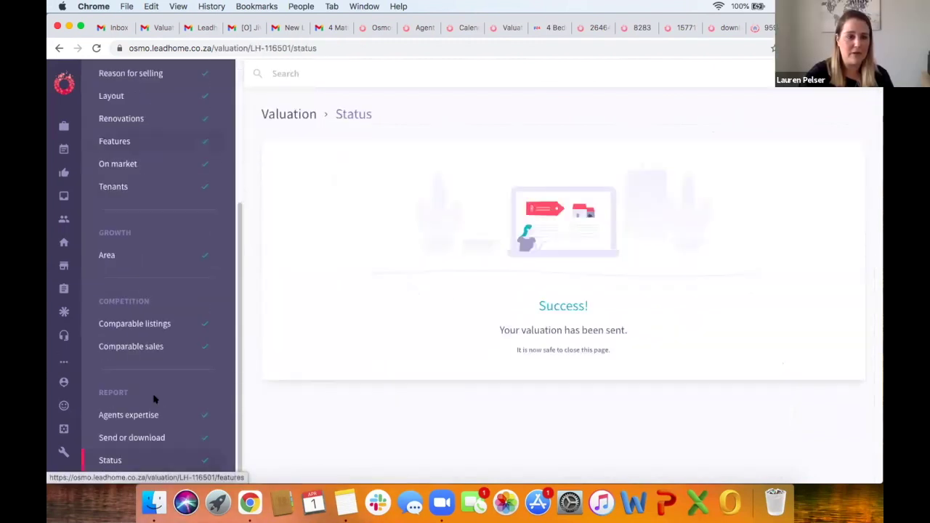
left_click(152, 439)
scroll(439, 324, "down", 5)
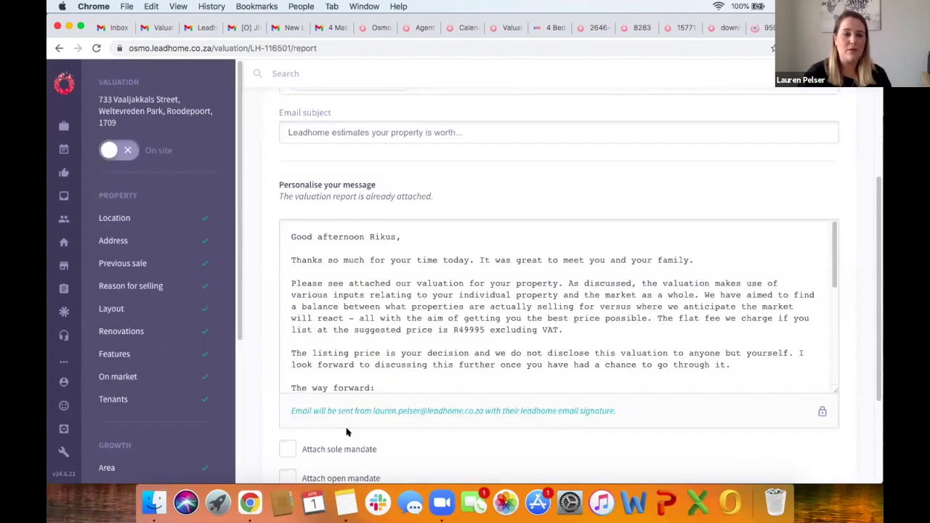
scroll(347, 432, "down", 3)
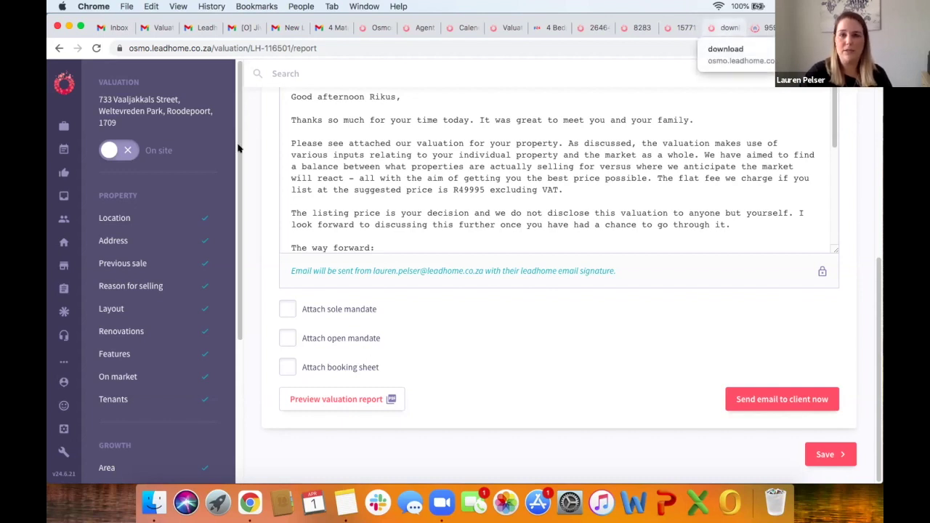
left_click(160, 109)
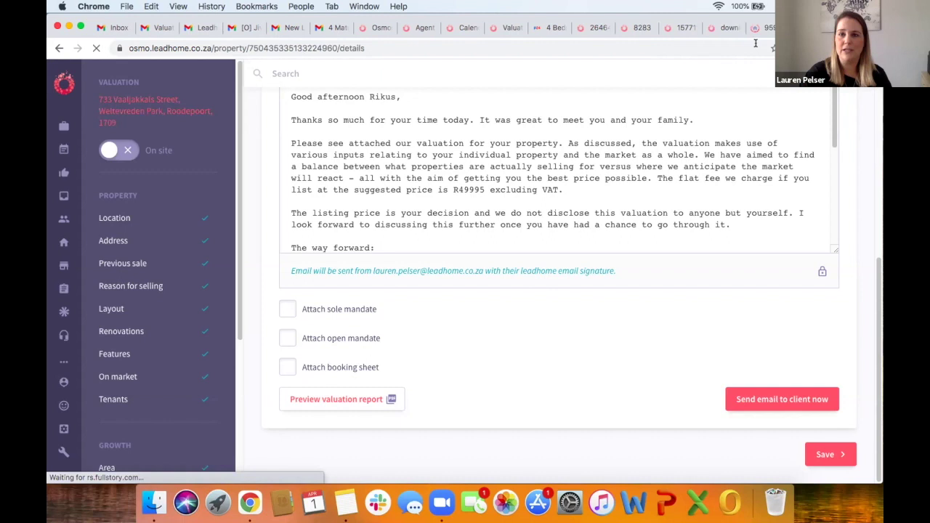
Step: Bring up the Sandy Glen valuation report PDF and page down from the cover to the agent profile
left_click(727, 27)
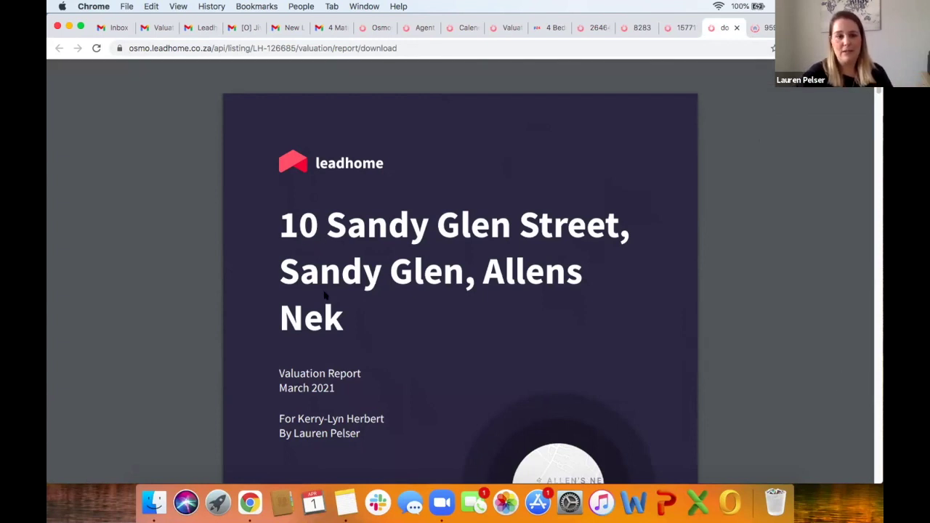
scroll(325, 294, "down", 2)
scroll(339, 331, "down", 3)
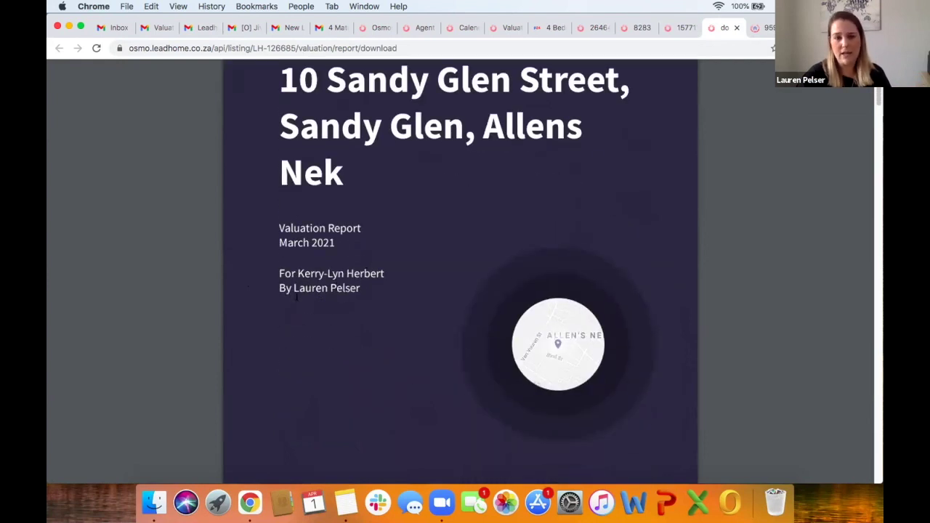
scroll(369, 299, "down", 10)
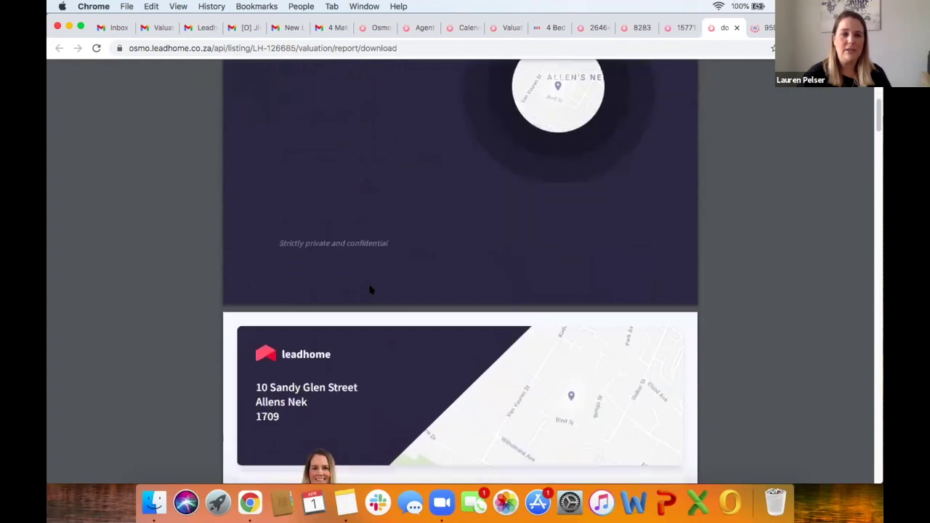
scroll(369, 289, "down", 2)
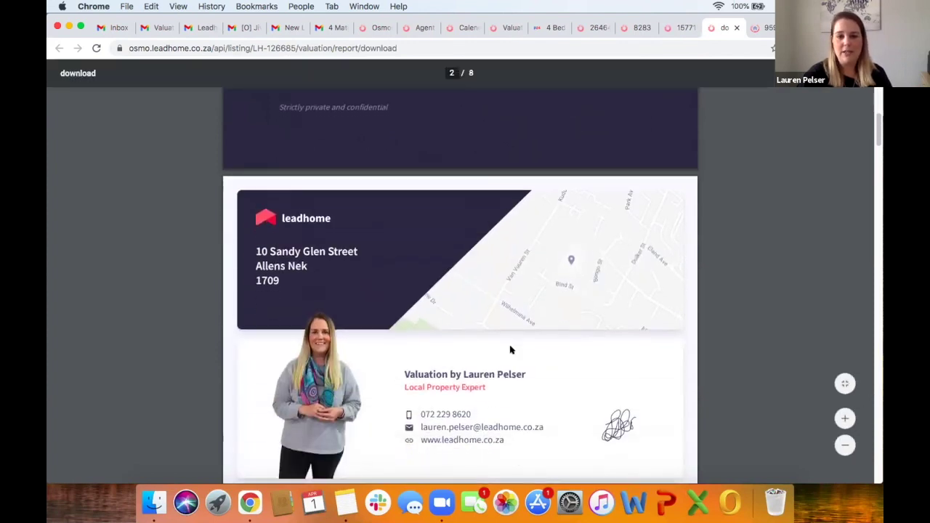
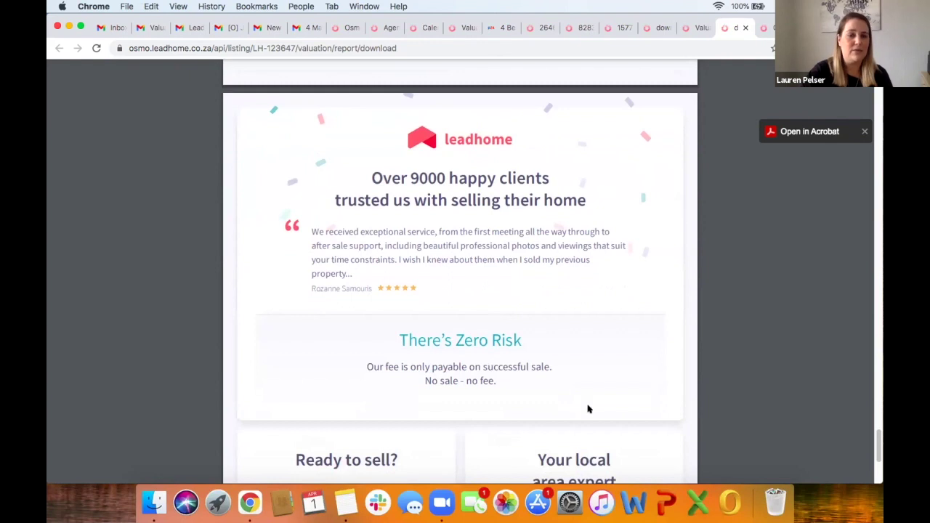
scroll(589, 407, "down", 5)
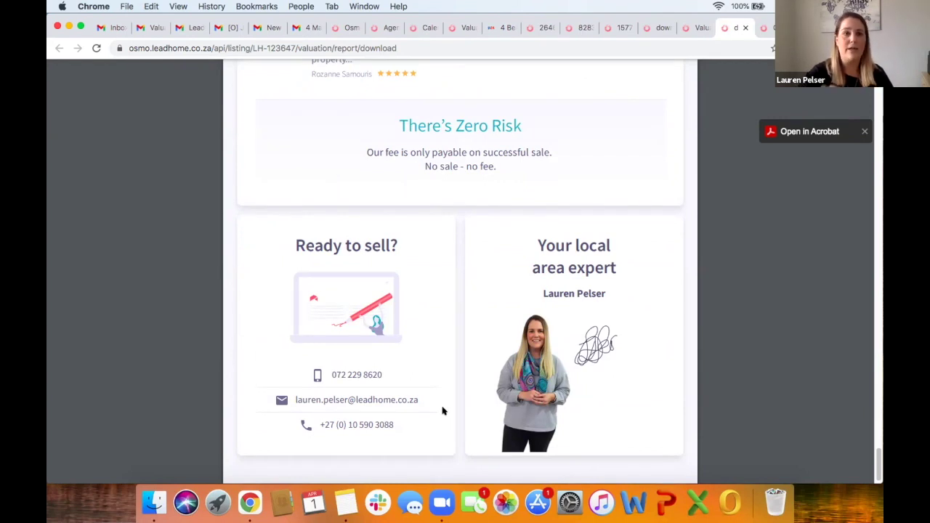
left_click(189, 28)
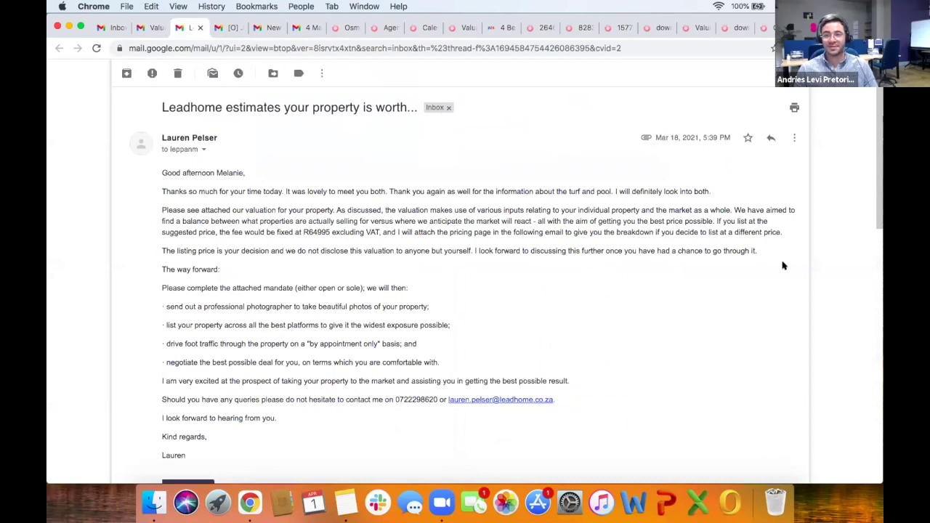
left_click(737, 28)
scroll(499, 219, "up", 3)
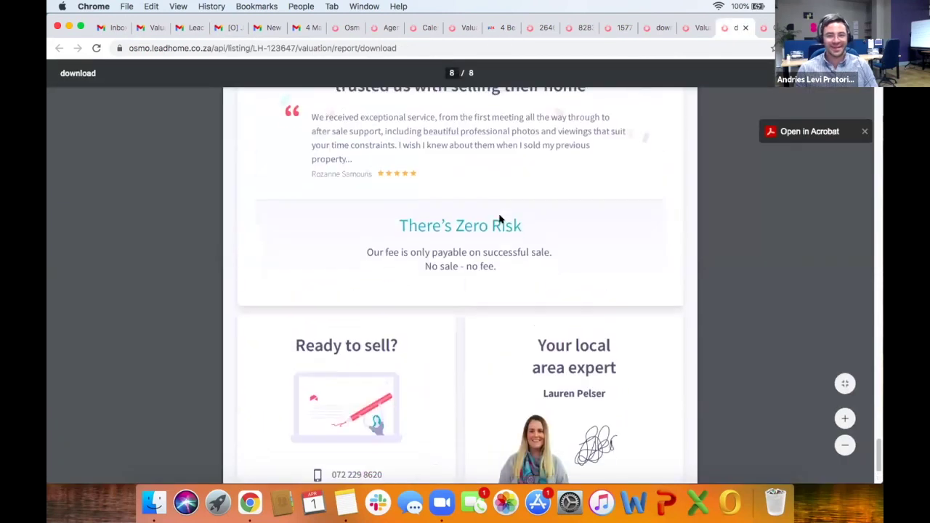
scroll(500, 218, "up", 4)
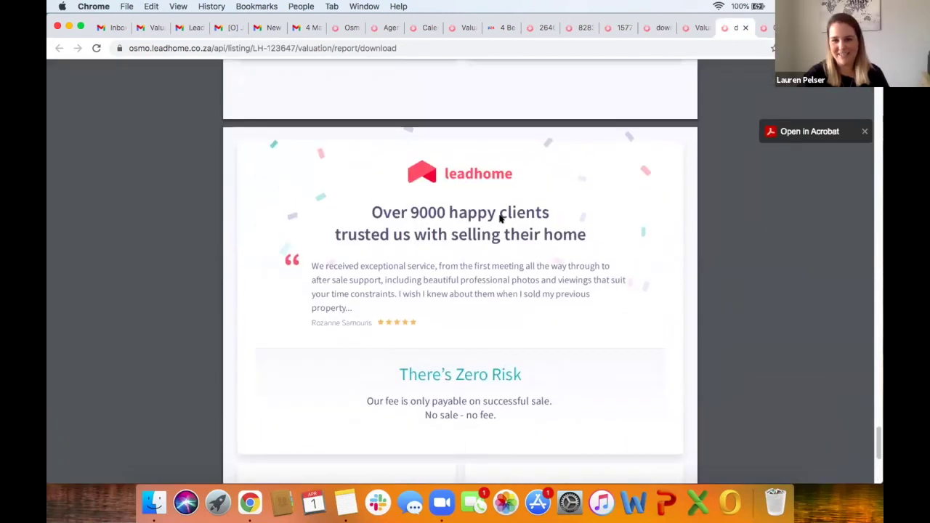
Step: Open the client's valuation email in Gmail and check its four report and mandate PDF attachments
left_click(189, 27)
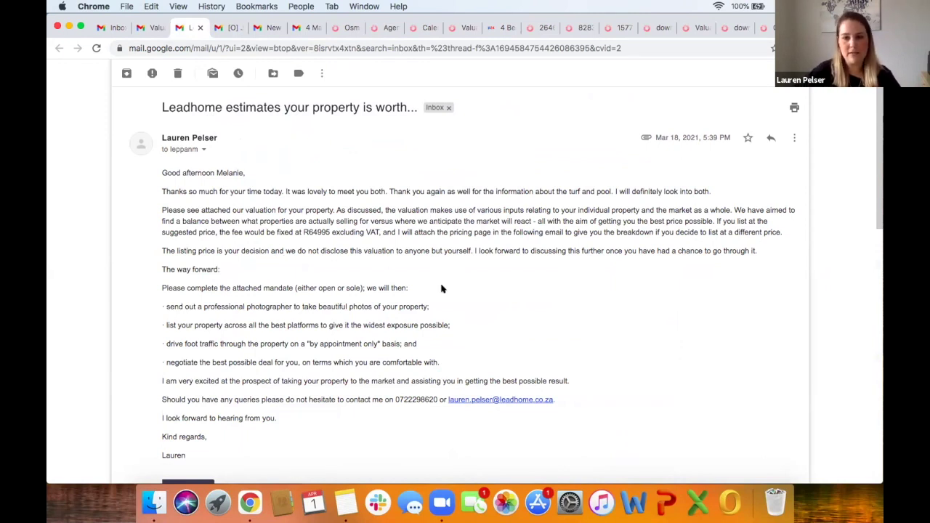
scroll(441, 288, "down", 5)
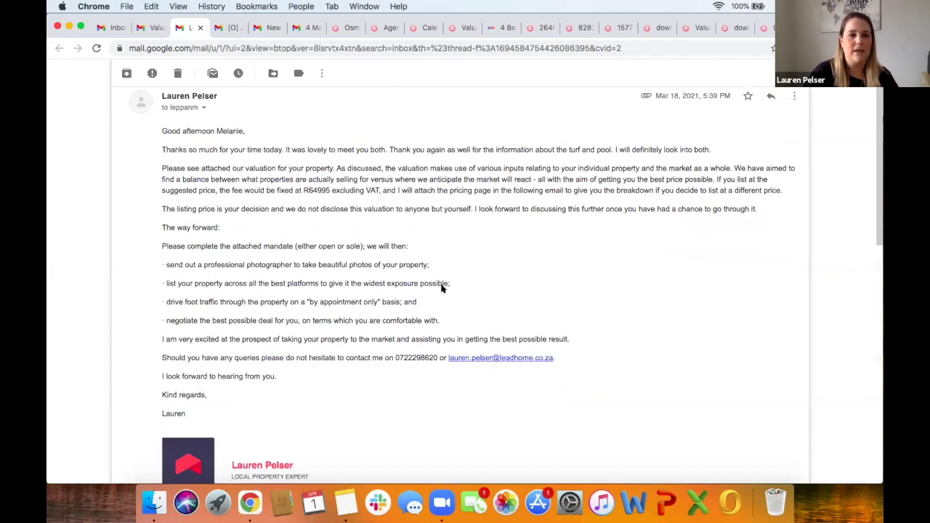
scroll(441, 288, "down", 7)
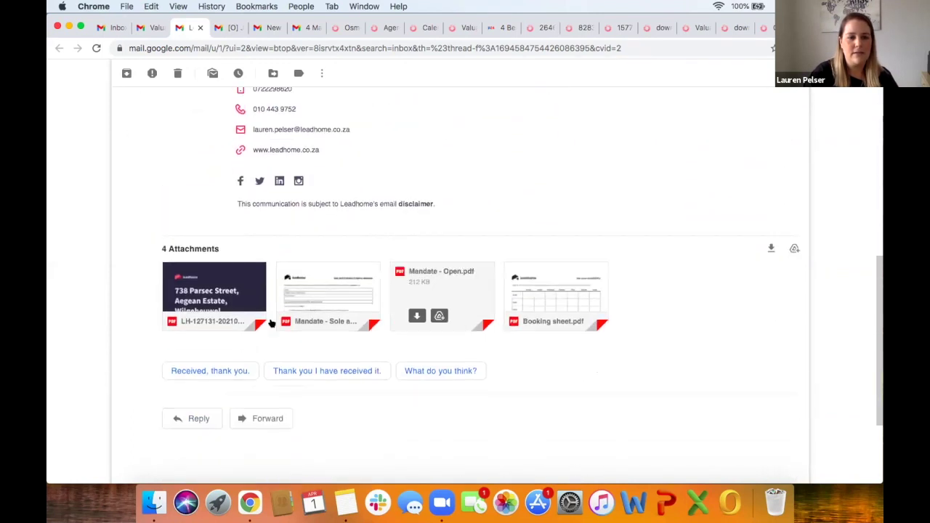
mouse_move(253, 333)
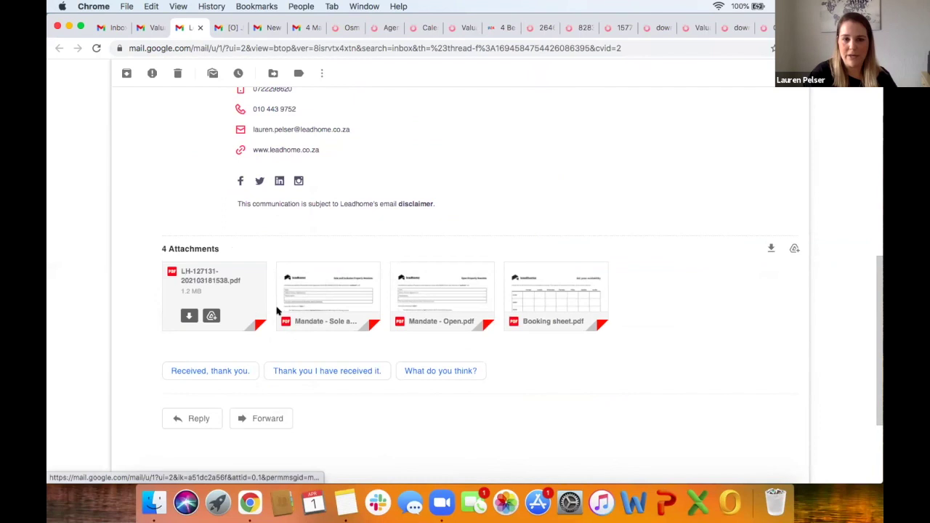
mouse_move(439, 298)
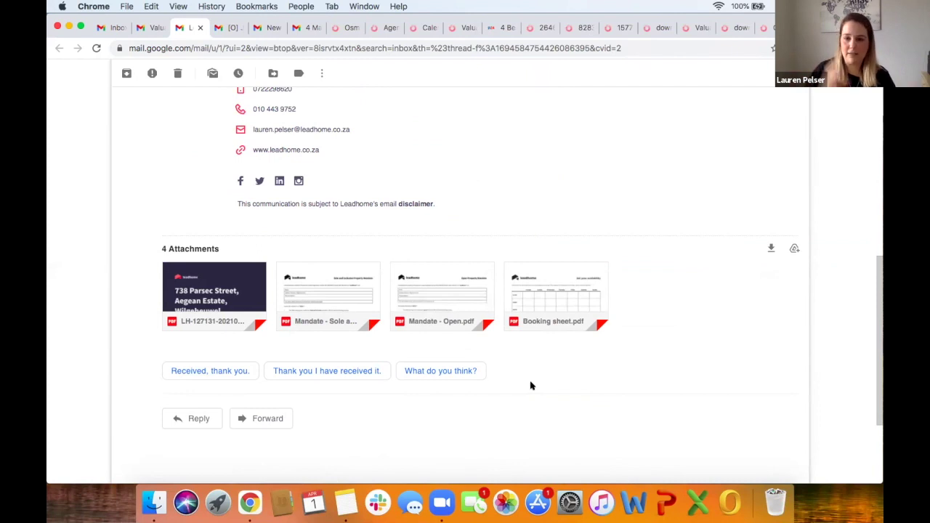
scroll(602, 181, "up", 5)
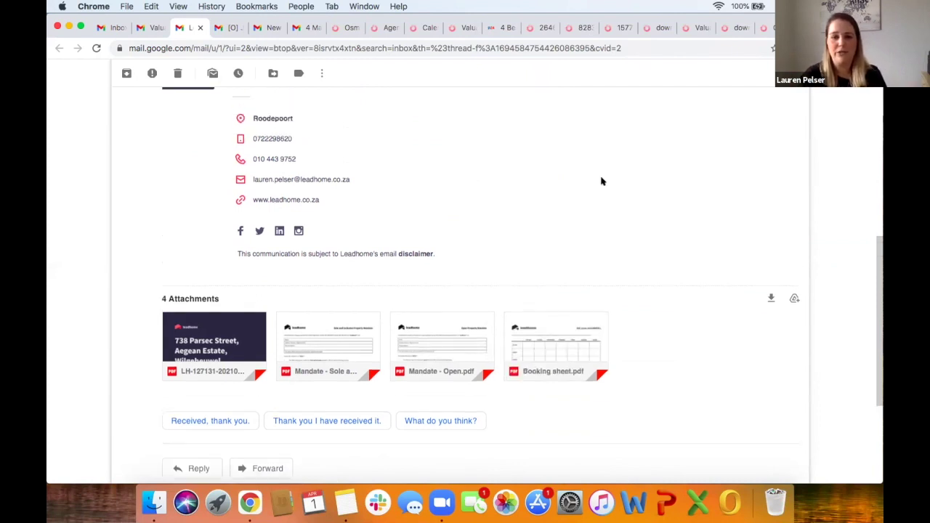
scroll(602, 181, "up", 8)
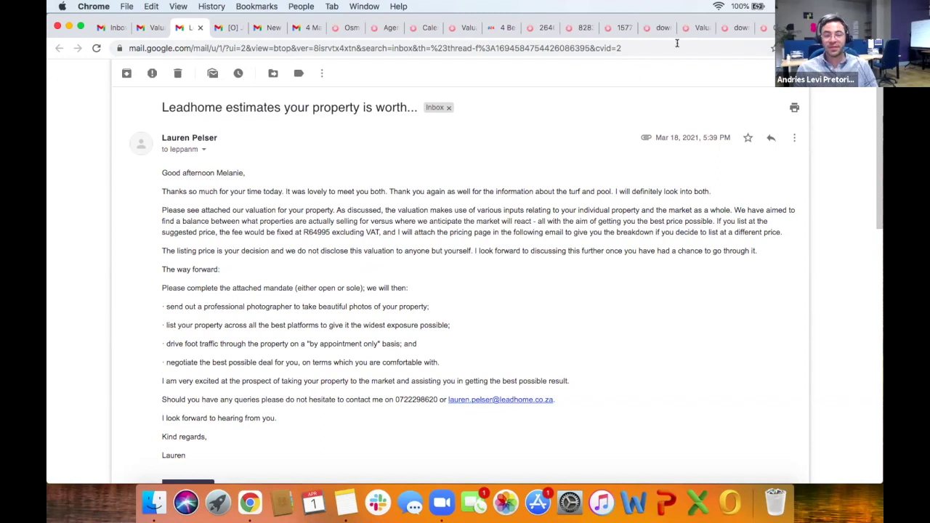
left_click(694, 28)
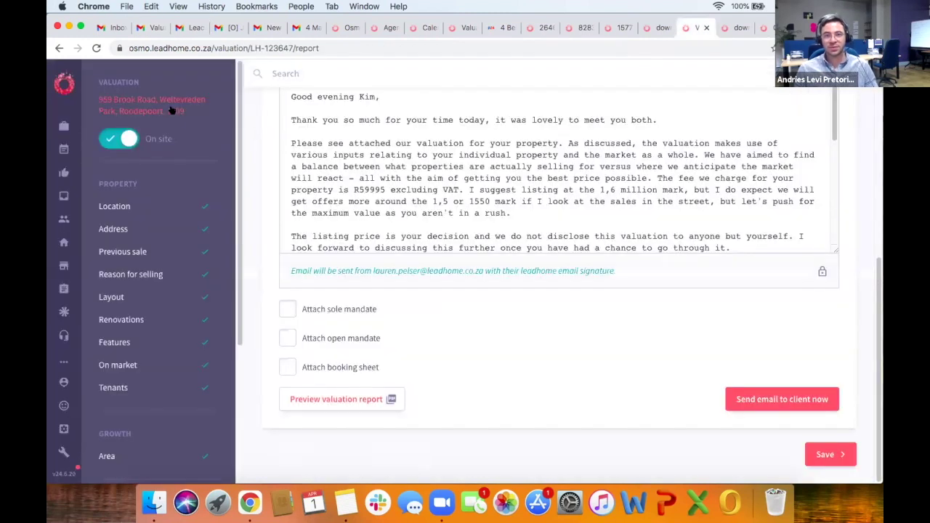
left_click(172, 110)
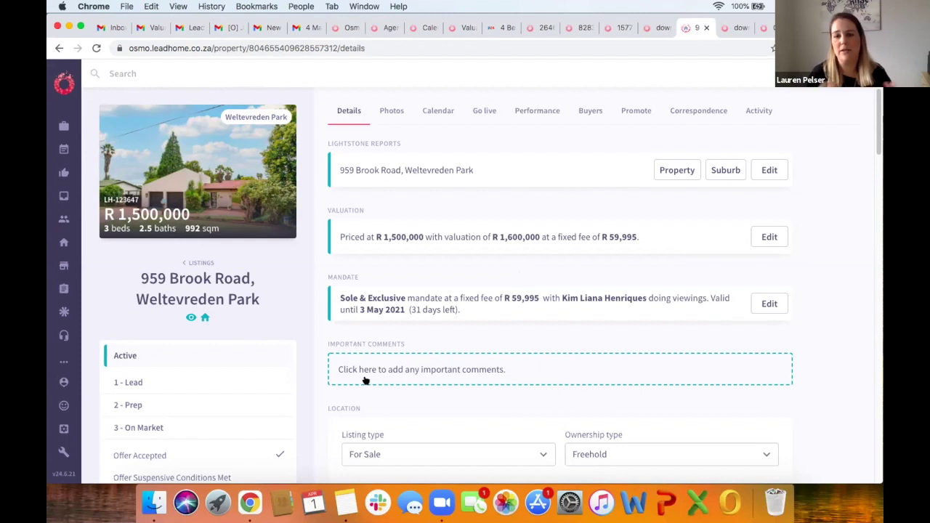
scroll(365, 381, "down", 15)
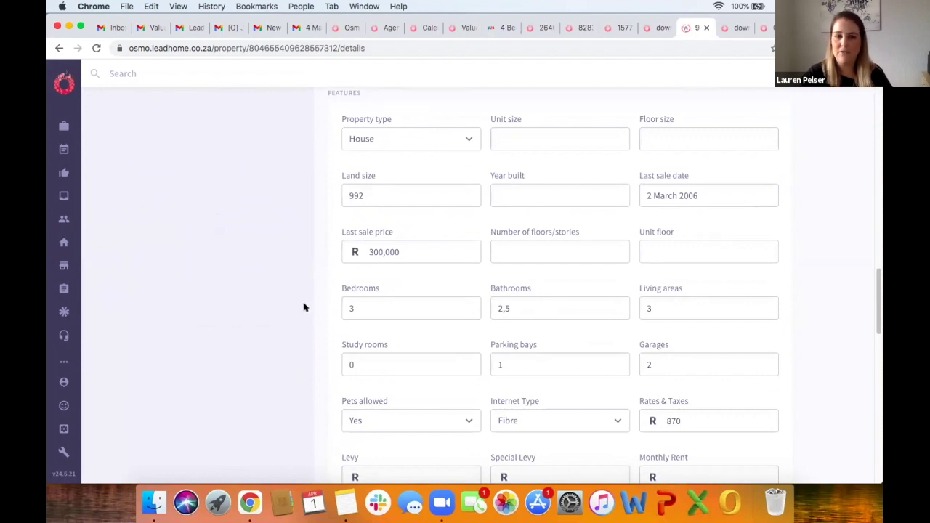
scroll(303, 305, "down", 3)
scroll(318, 322, "down", 3)
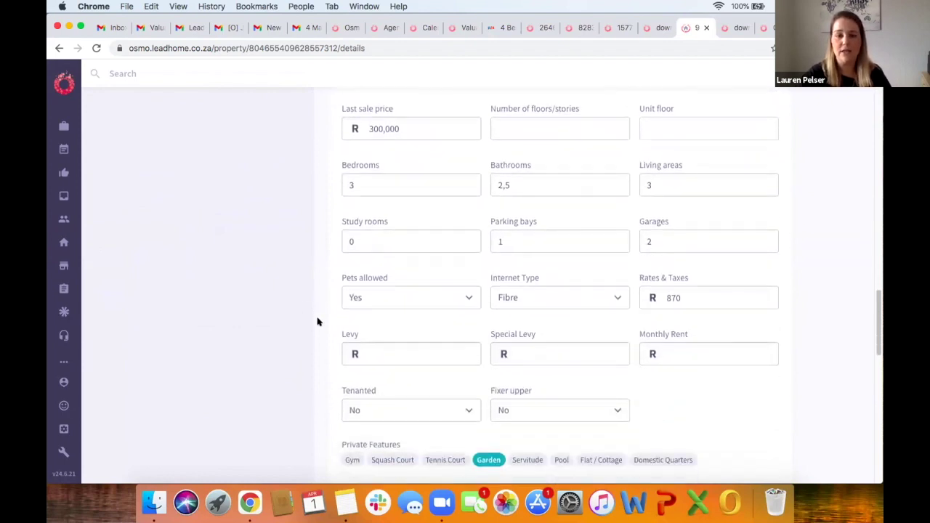
scroll(339, 357, "down", 7)
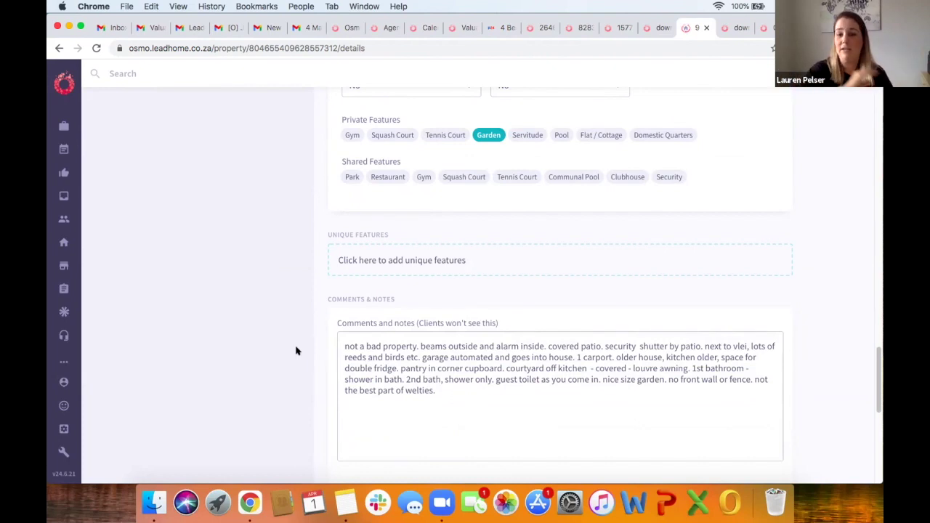
scroll(296, 351, "up", 10)
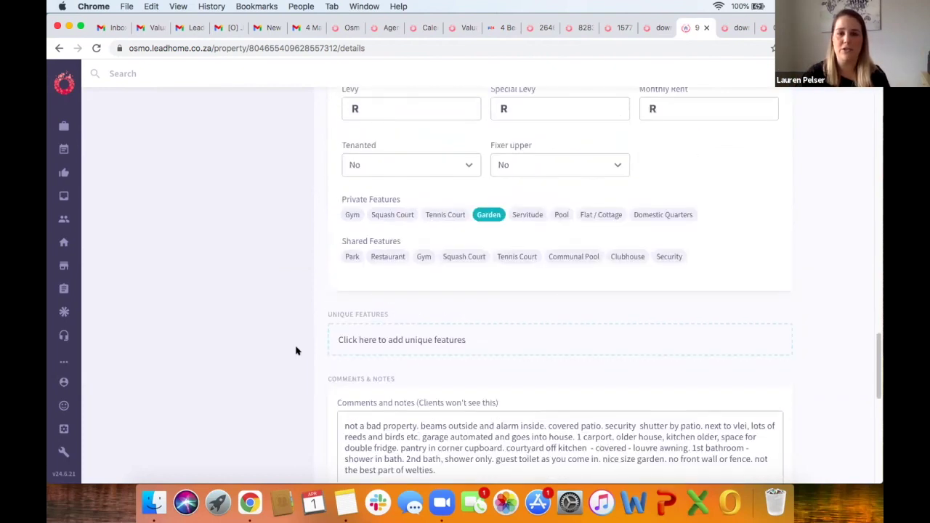
scroll(296, 351, "up", 10)
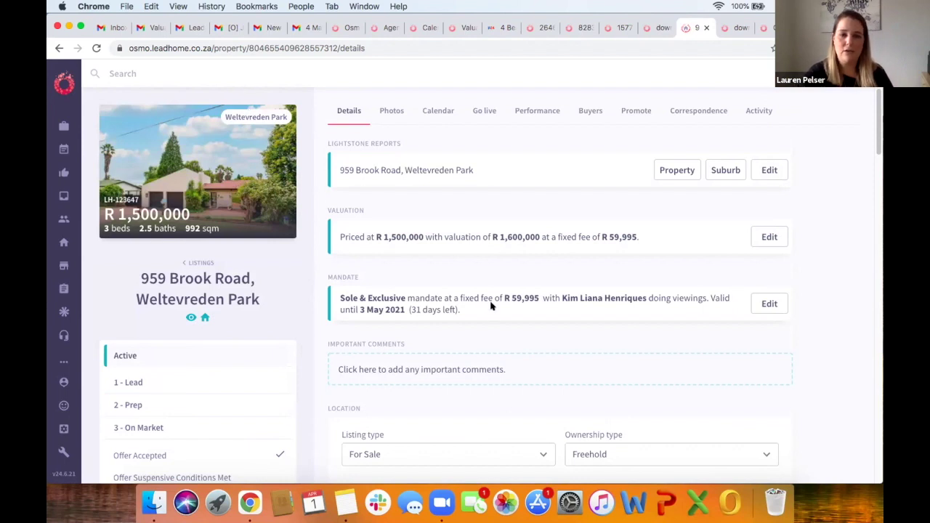
Step: Re-save the Sole & Exclusive mandate with viewings done by Seller, then go to Activity
left_click(772, 305)
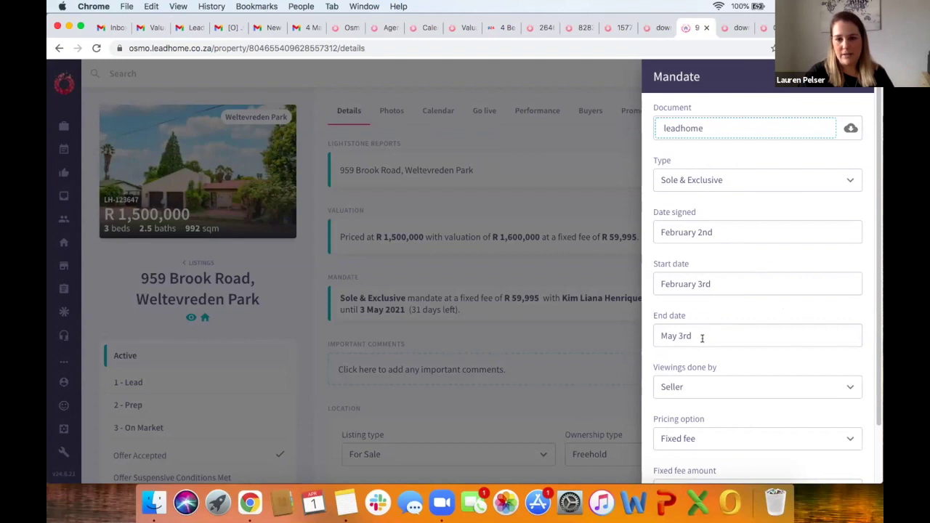
scroll(700, 336, "down", 2)
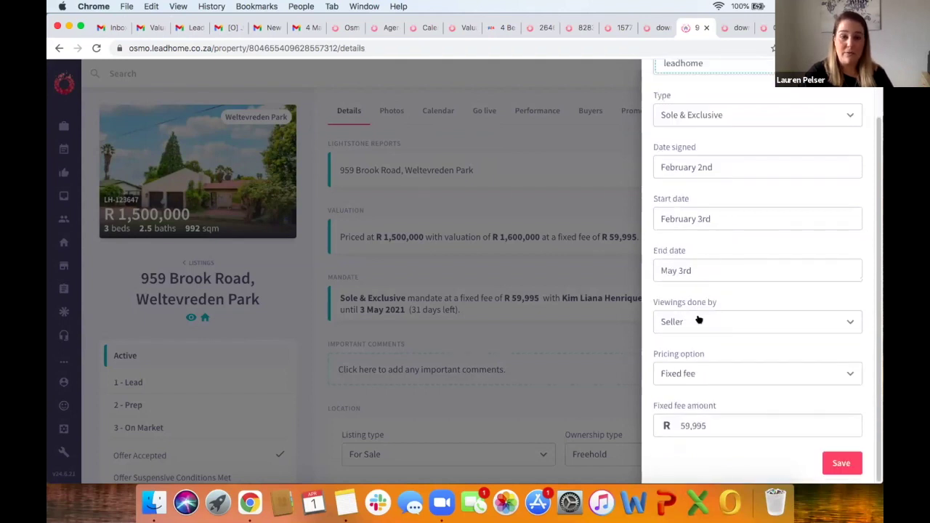
left_click(764, 318)
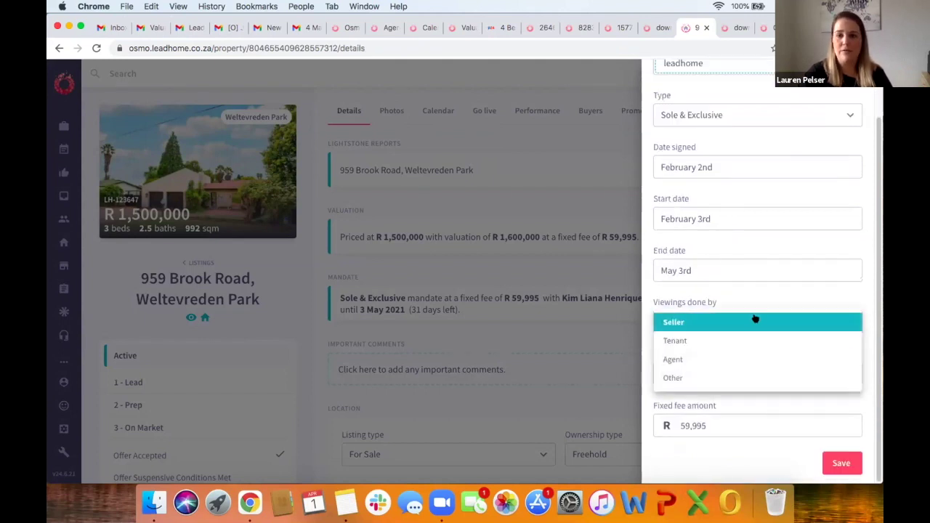
left_click(731, 294)
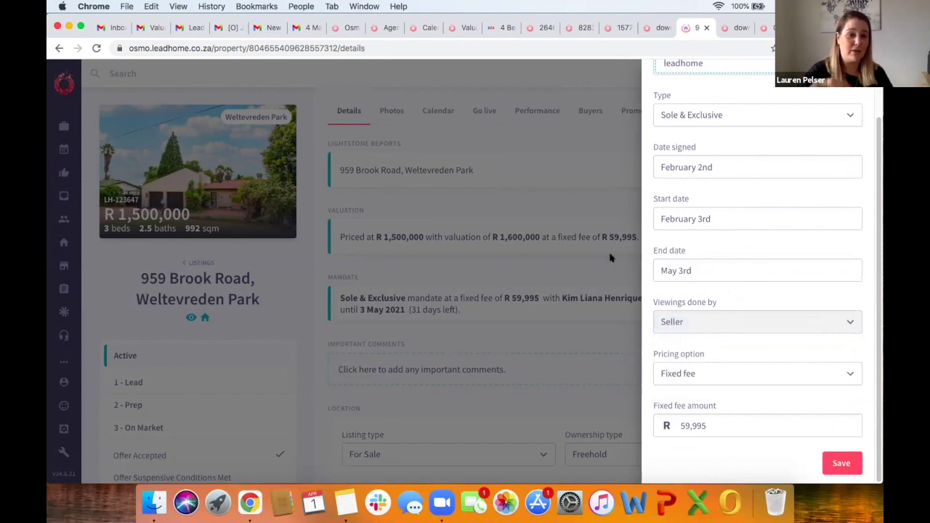
left_click(835, 464)
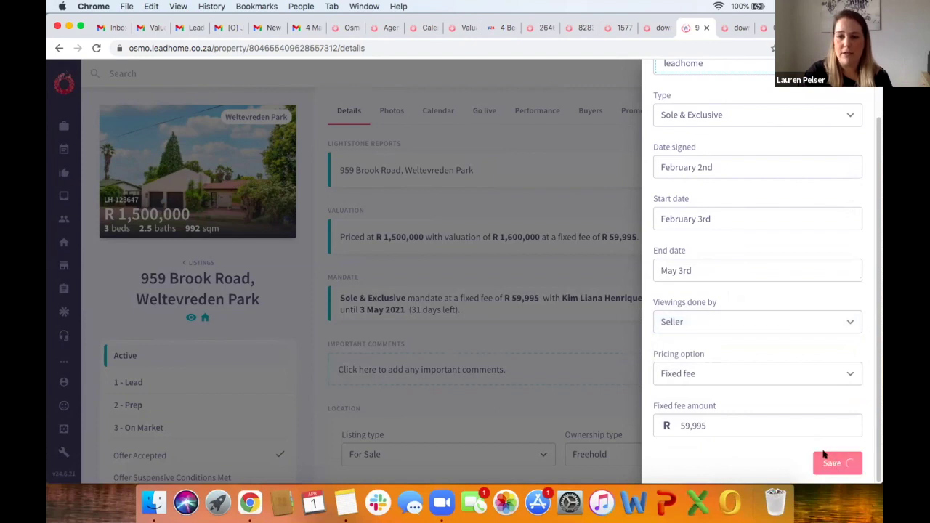
left_click(751, 110)
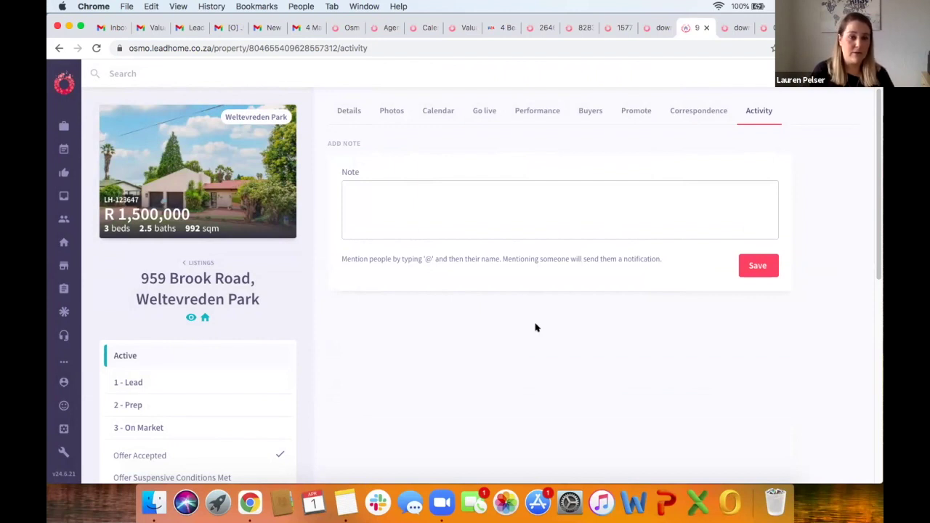
scroll(536, 328, "down", 5)
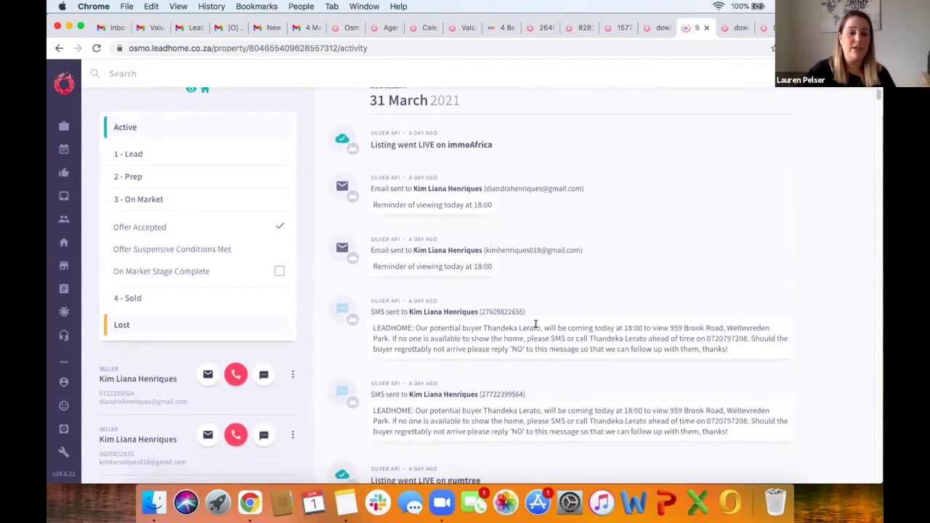
scroll(536, 325, "down", 15)
scroll(535, 327, "down", 4)
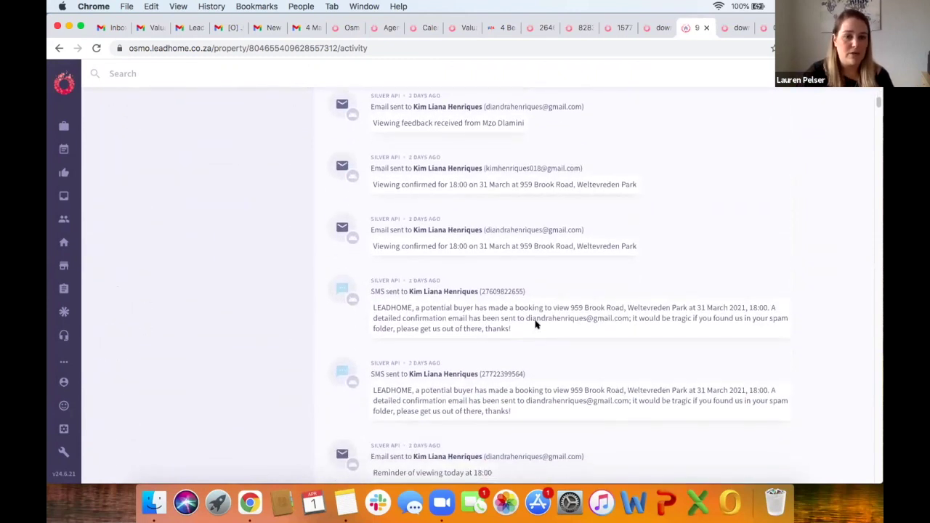
scroll(536, 325, "down", 4)
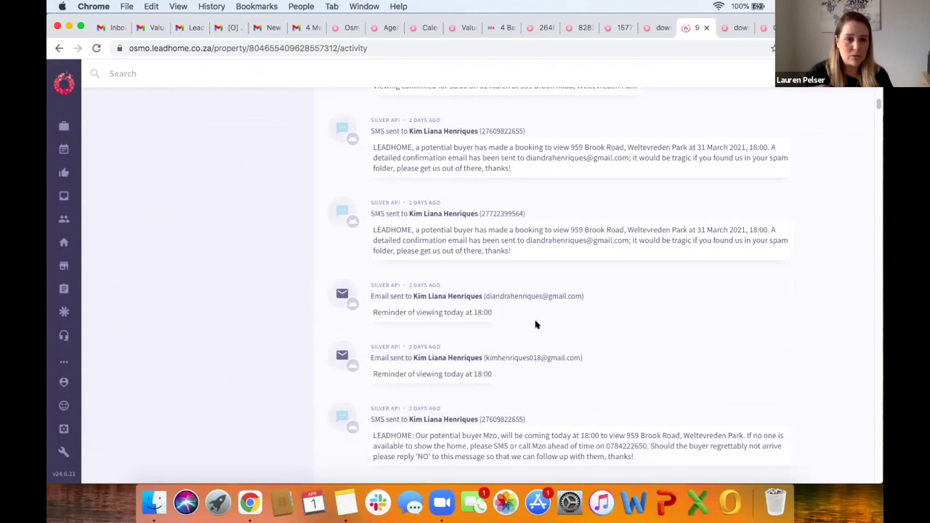
scroll(536, 324, "down", 3)
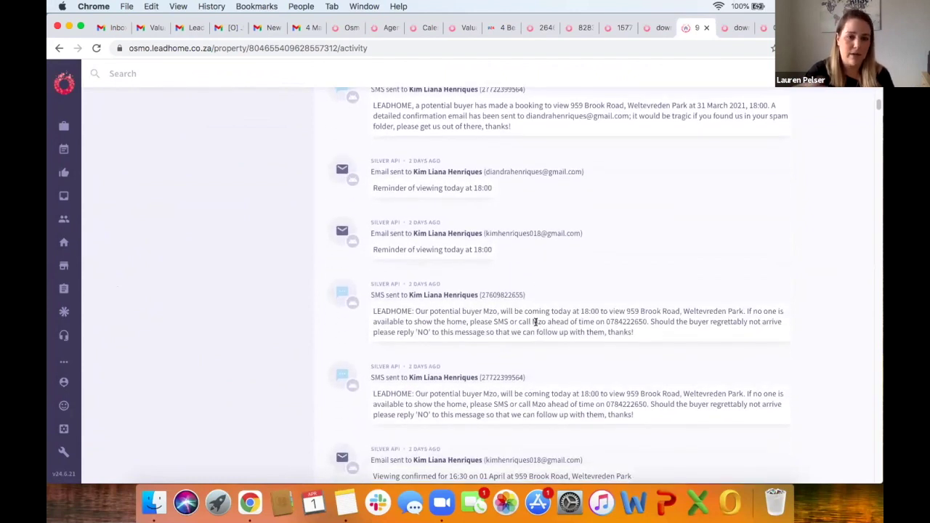
scroll(536, 322, "down", 12)
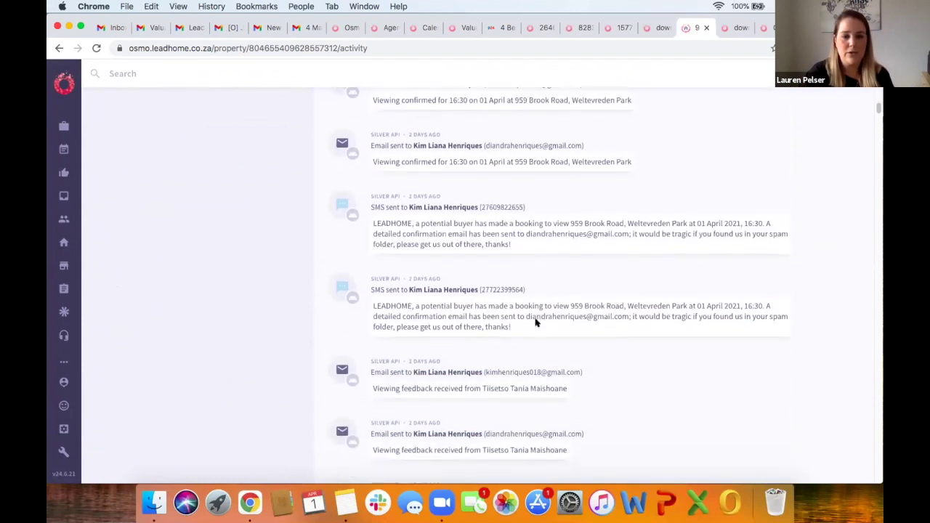
scroll(535, 324, "down", 9)
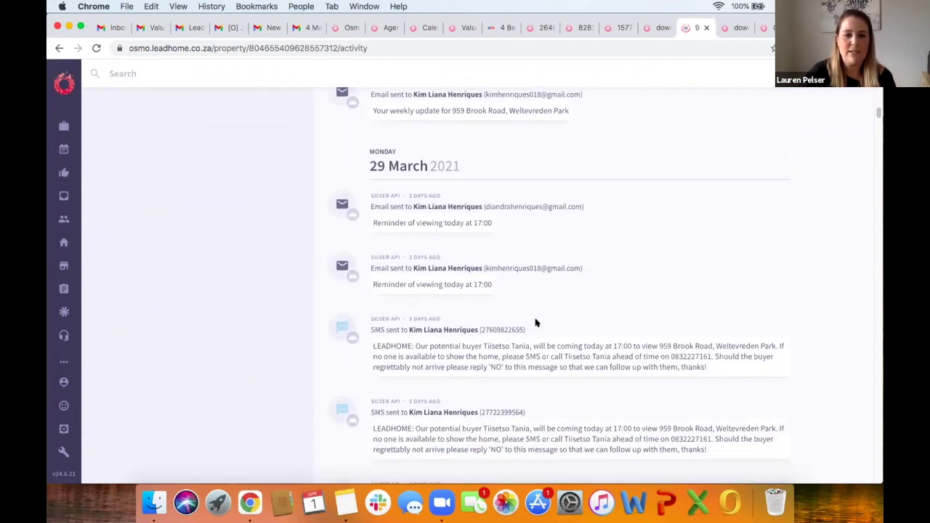
scroll(536, 323, "down", 12)
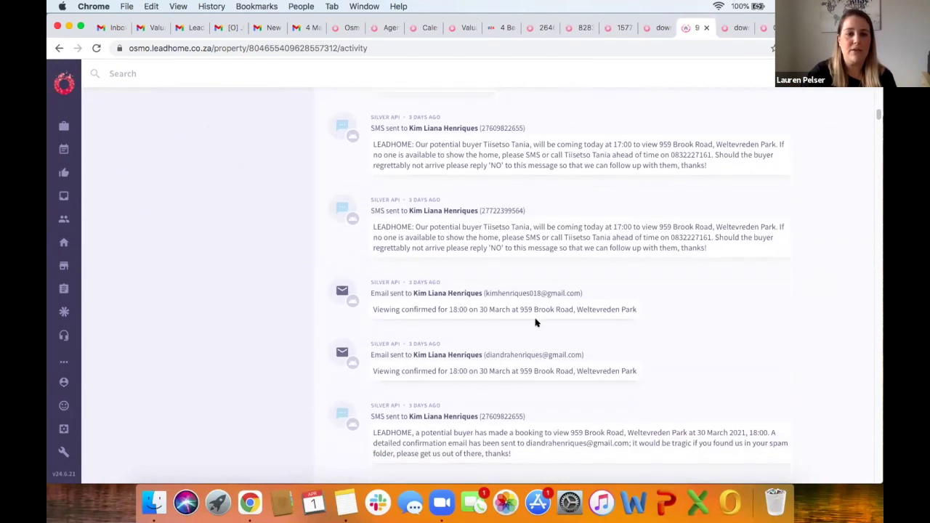
scroll(536, 322, "down", 12)
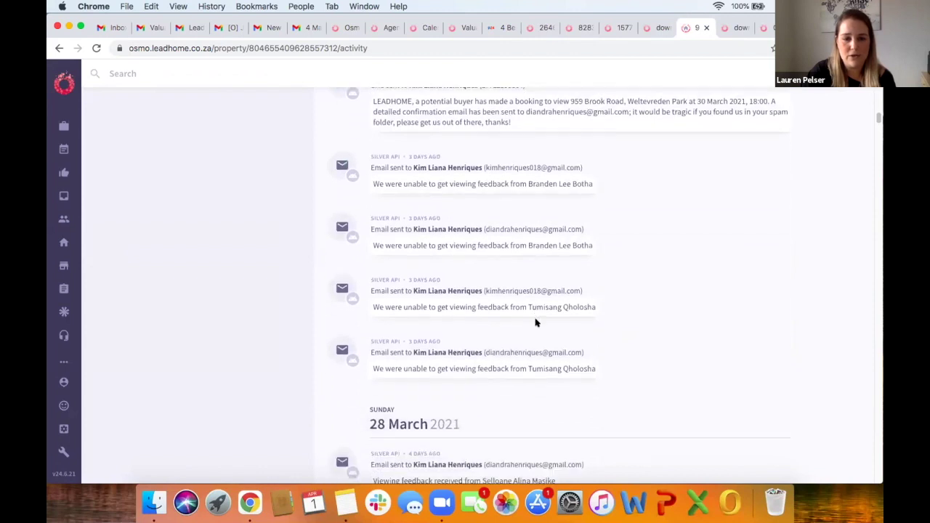
scroll(535, 321, "down", 10)
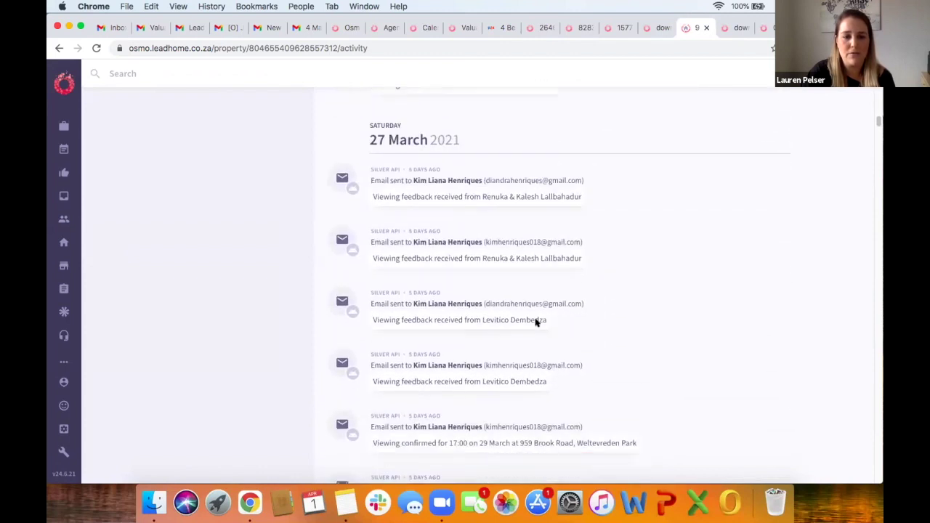
scroll(536, 320, "down", 12)
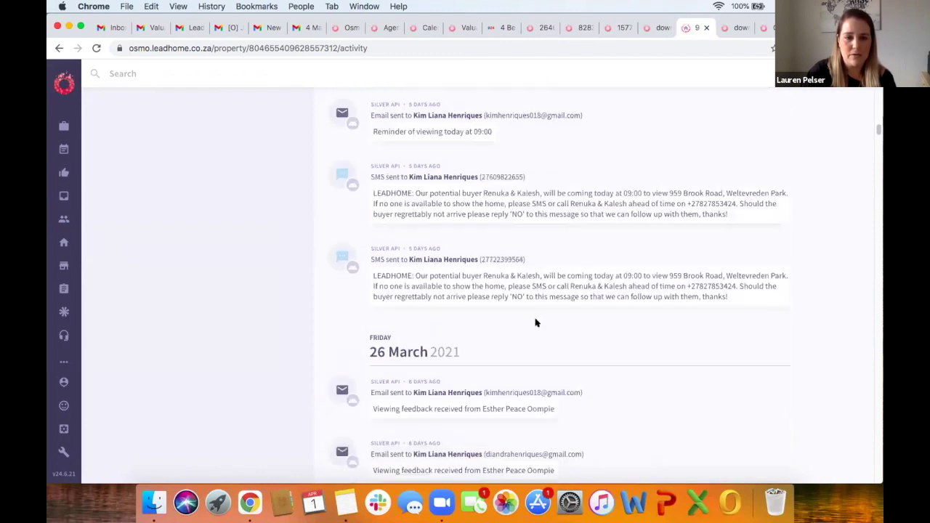
scroll(536, 321, "down", 12)
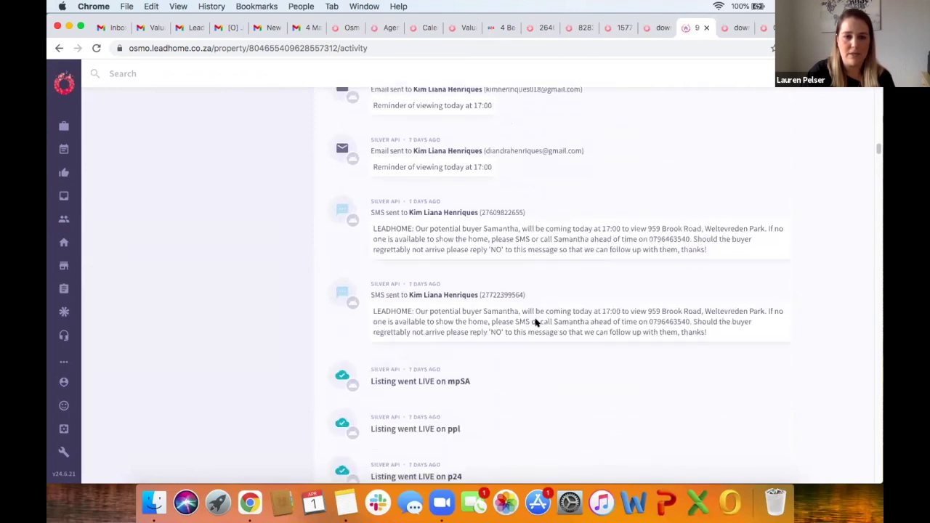
scroll(536, 323, "down", 12)
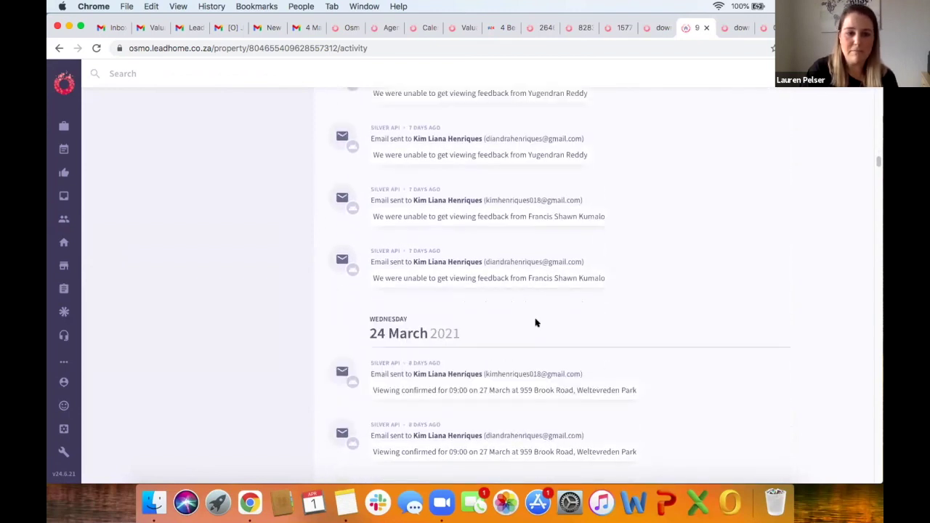
scroll(536, 323, "down", 12)
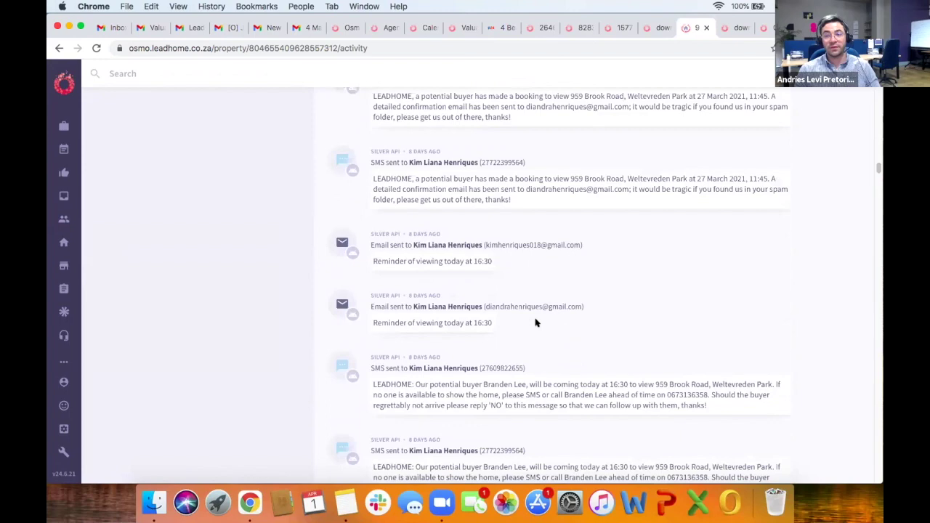
scroll(536, 321, "down", 12)
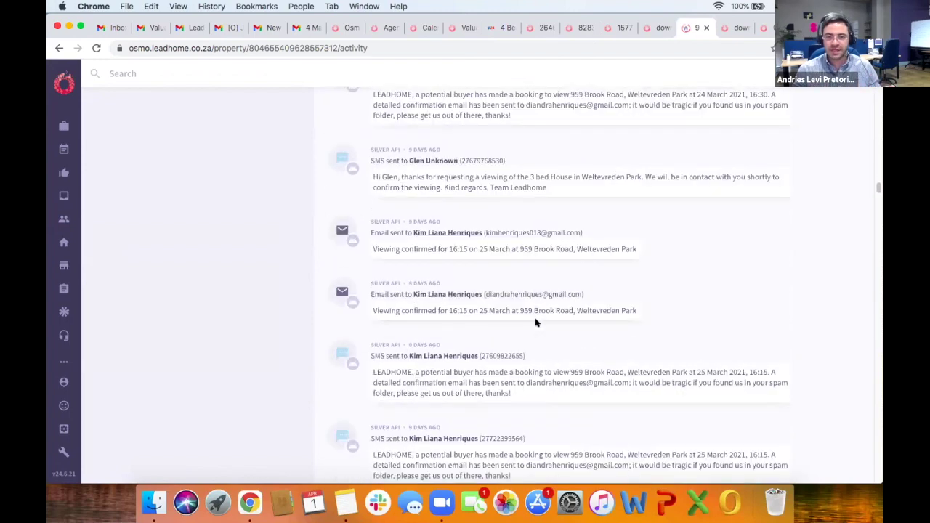
scroll(536, 322, "down", 12)
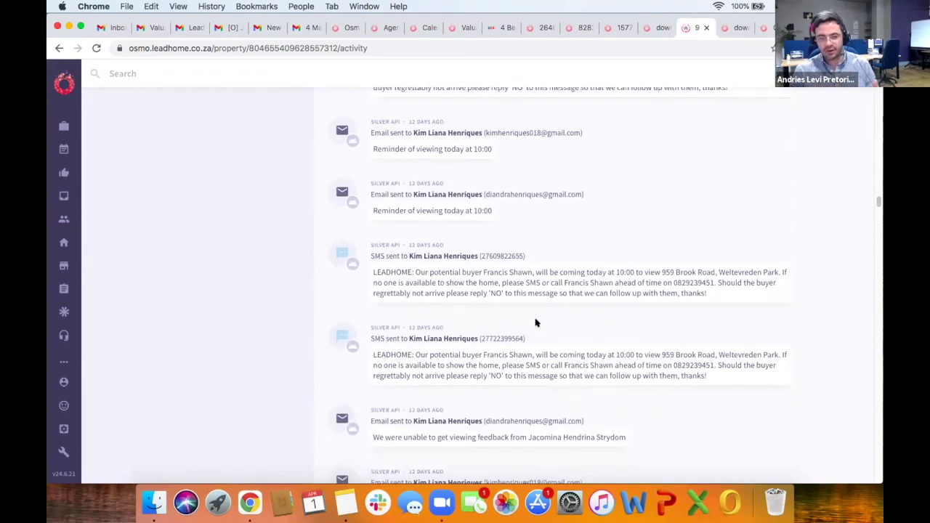
scroll(535, 323, "down", 12)
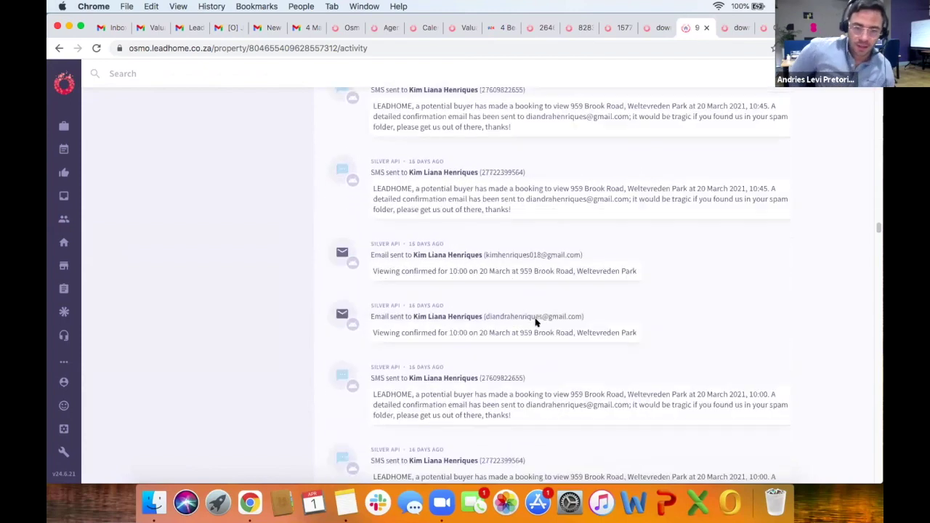
scroll(536, 323, "down", 12)
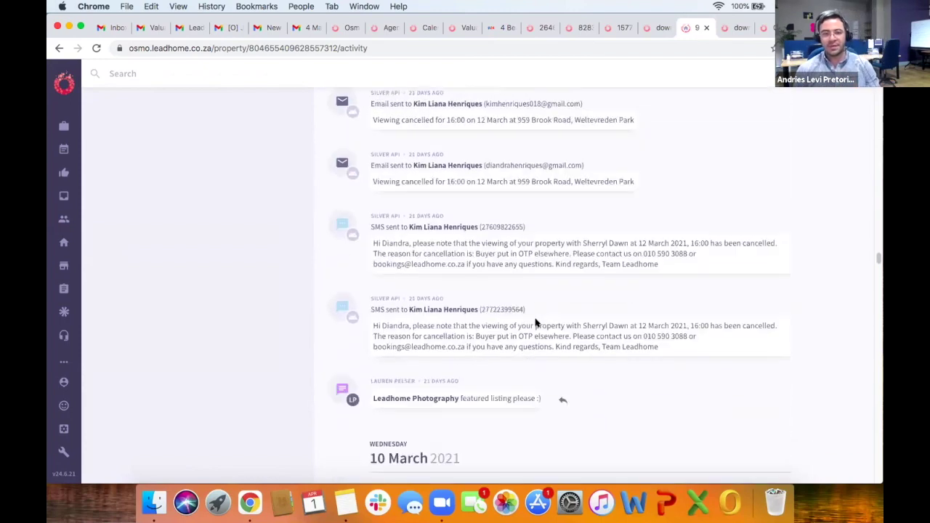
scroll(536, 323, "down", 8)
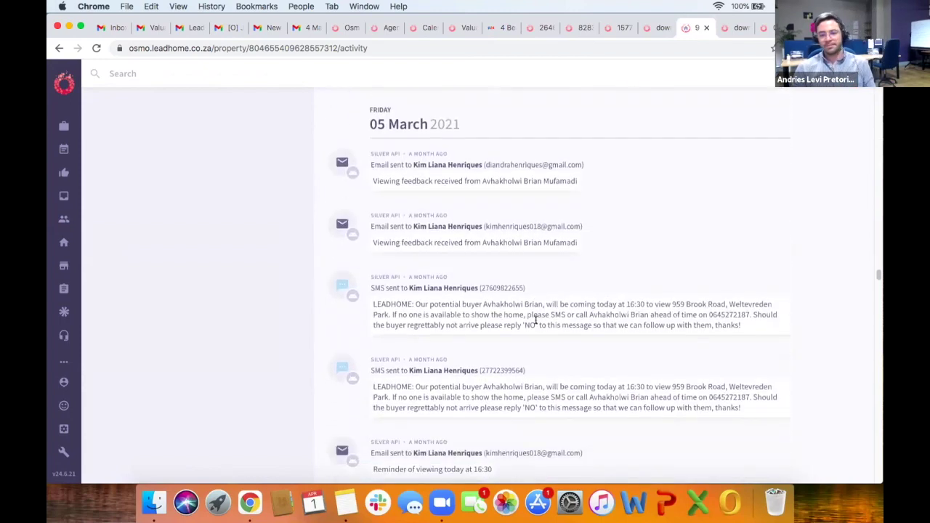
scroll(535, 322, "down", 12)
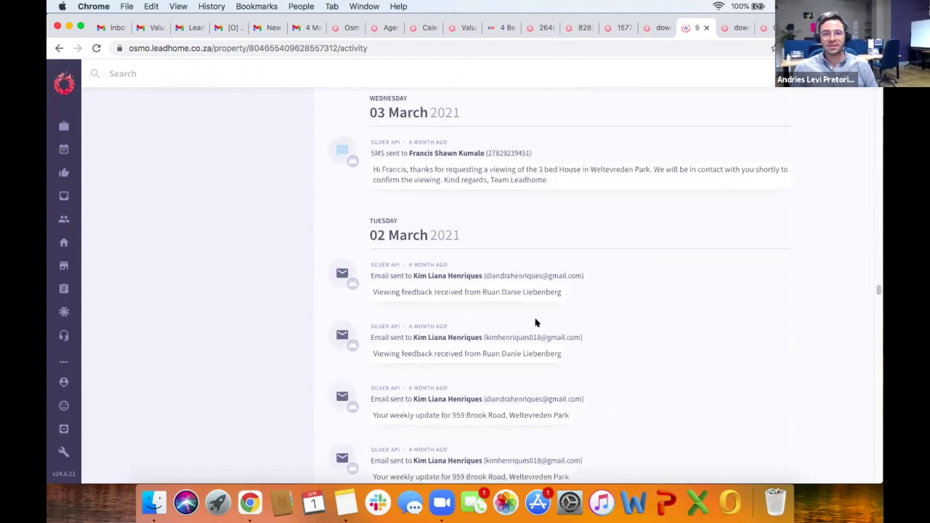
scroll(535, 323, "down", 12)
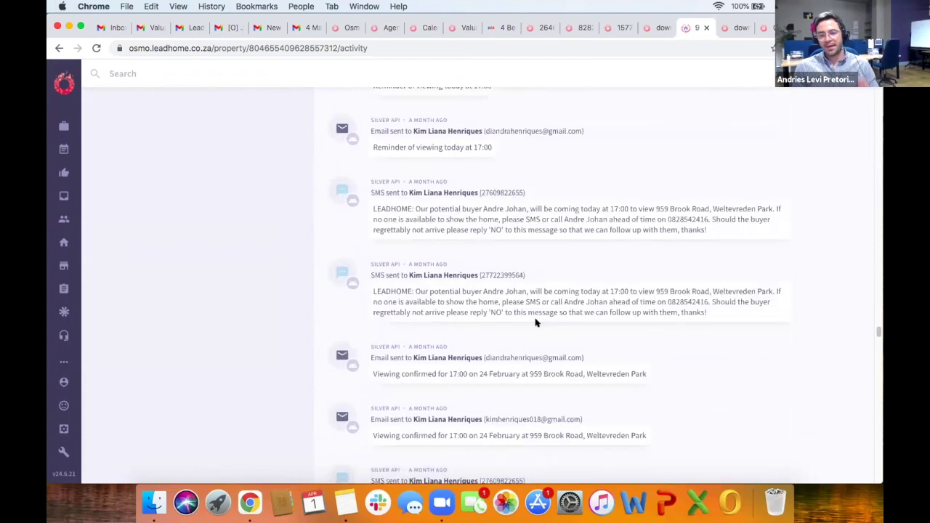
scroll(536, 322, "down", 12)
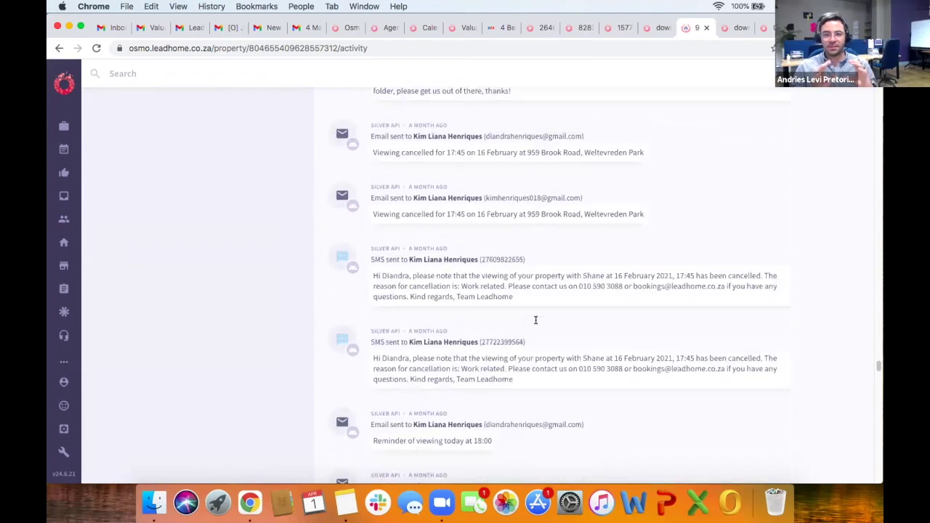
scroll(536, 320, "down", 4)
scroll(535, 323, "down", 12)
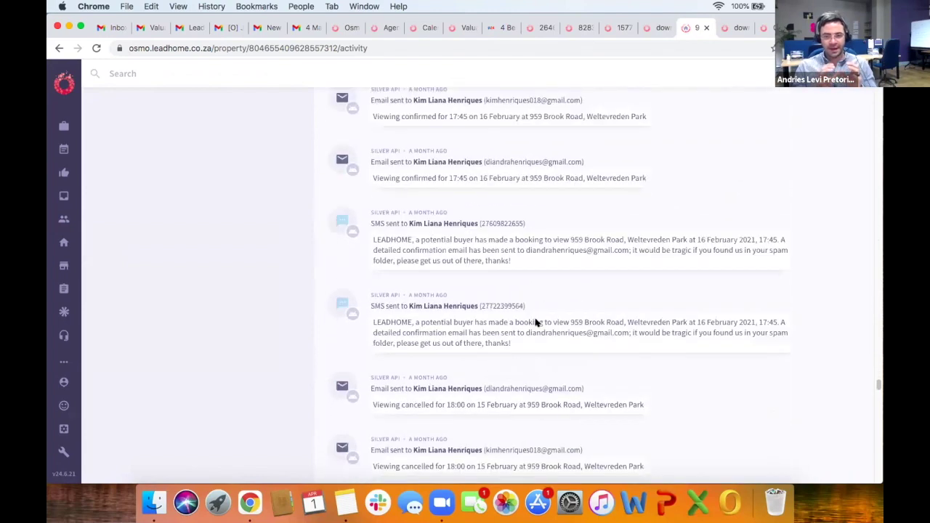
scroll(536, 322, "down", 12)
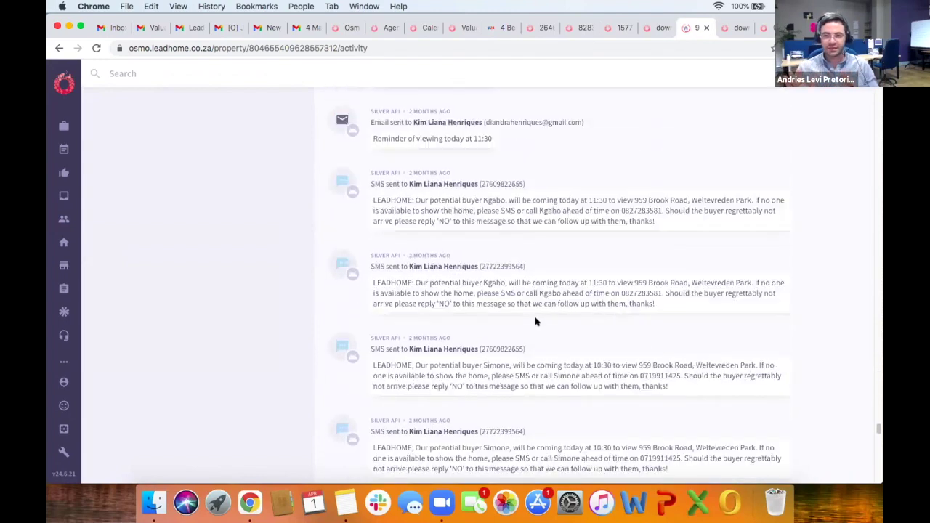
scroll(536, 322, "down", 12)
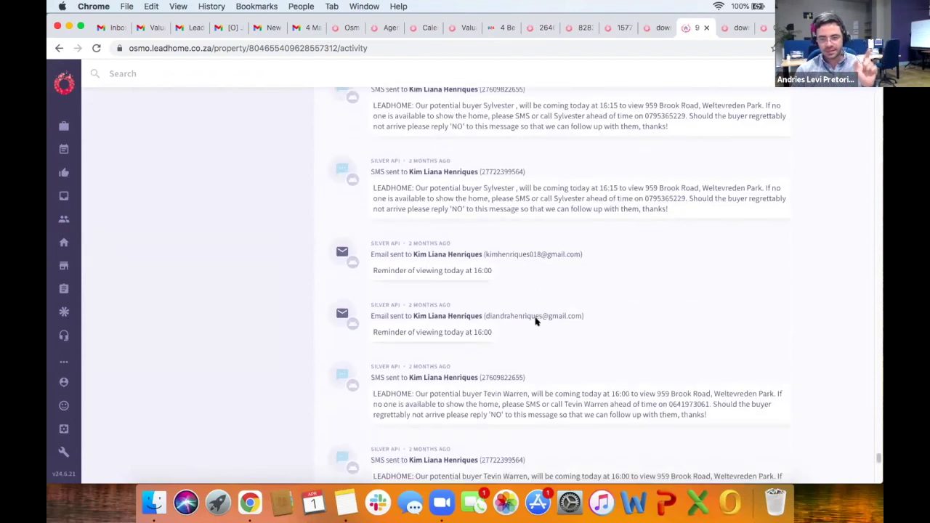
scroll(535, 322, "down", 2)
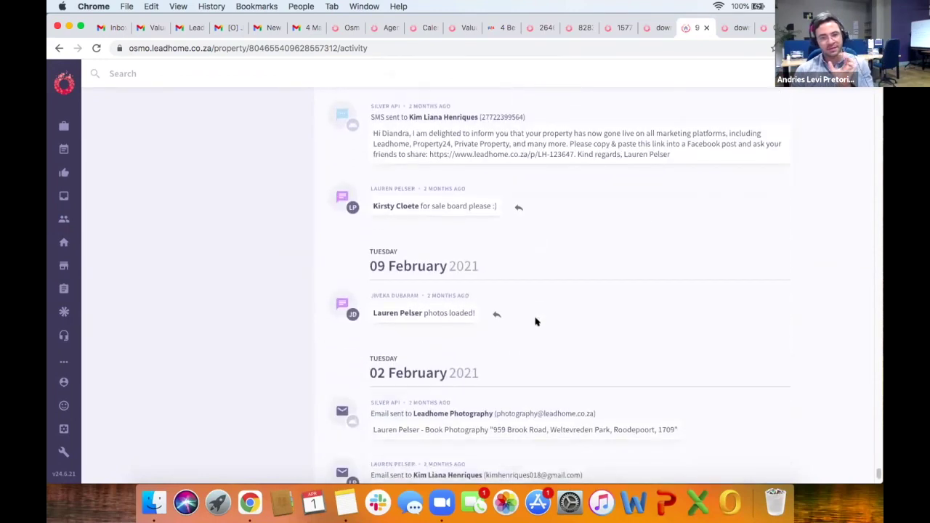
scroll(536, 322, "down", 10)
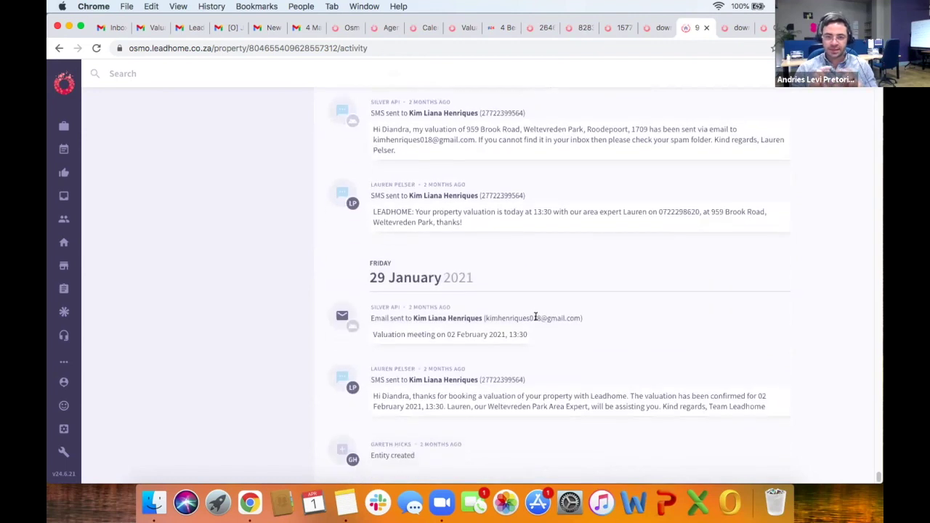
scroll(537, 320, "up", 2)
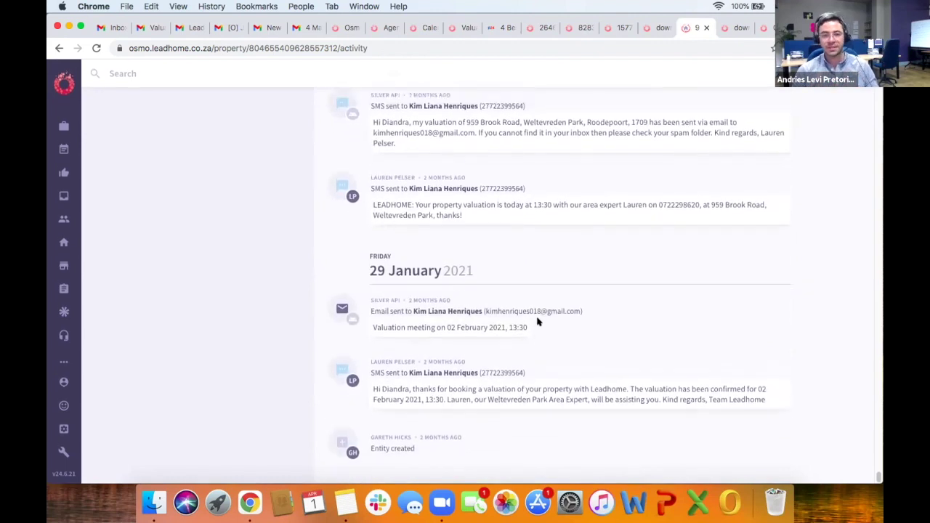
scroll(537, 322, "up", 5)
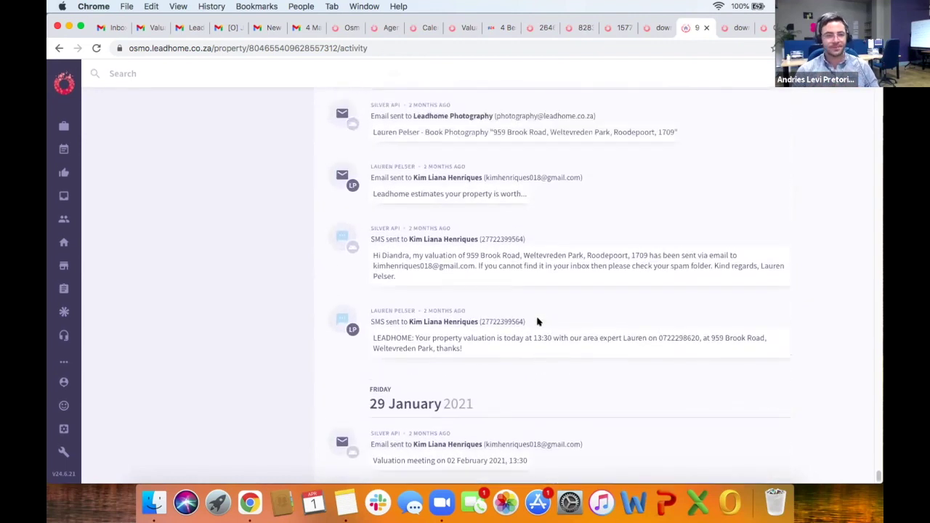
scroll(537, 322, "up", 4)
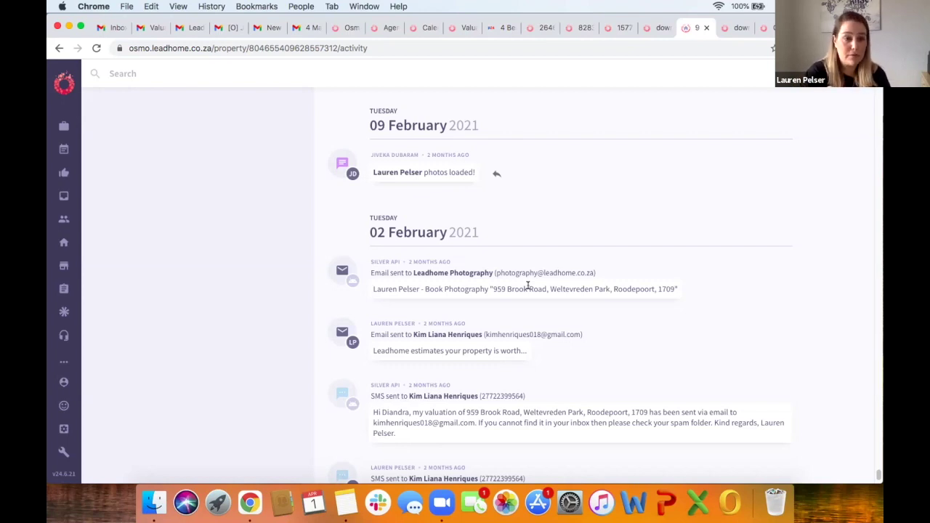
mouse_move(393, 181)
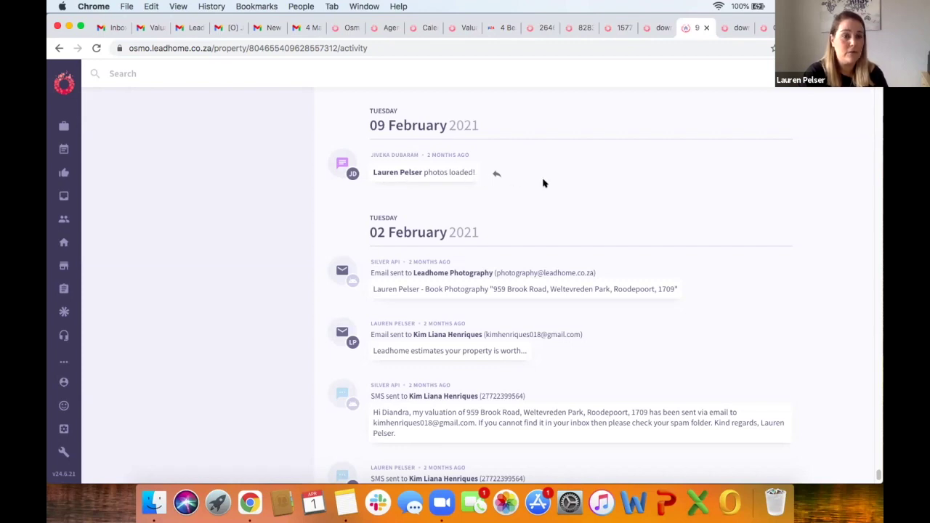
left_click(226, 29)
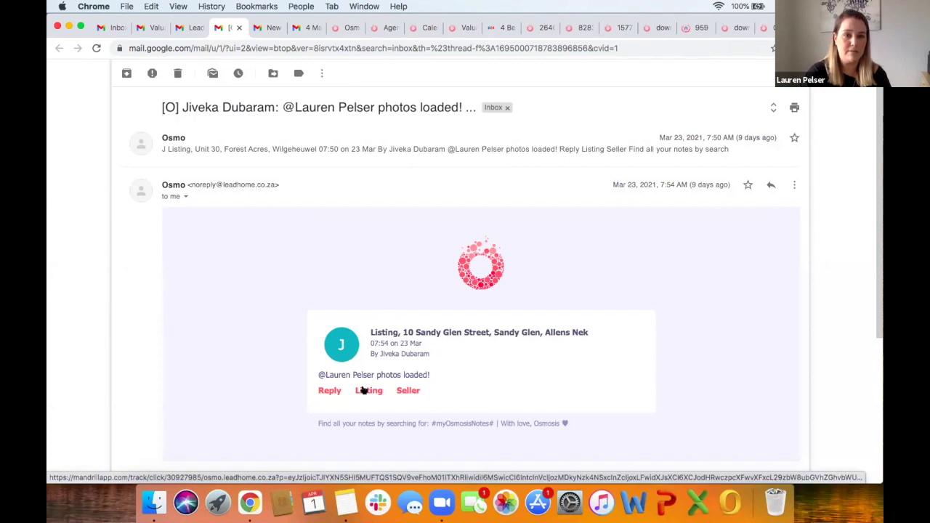
left_click(363, 391)
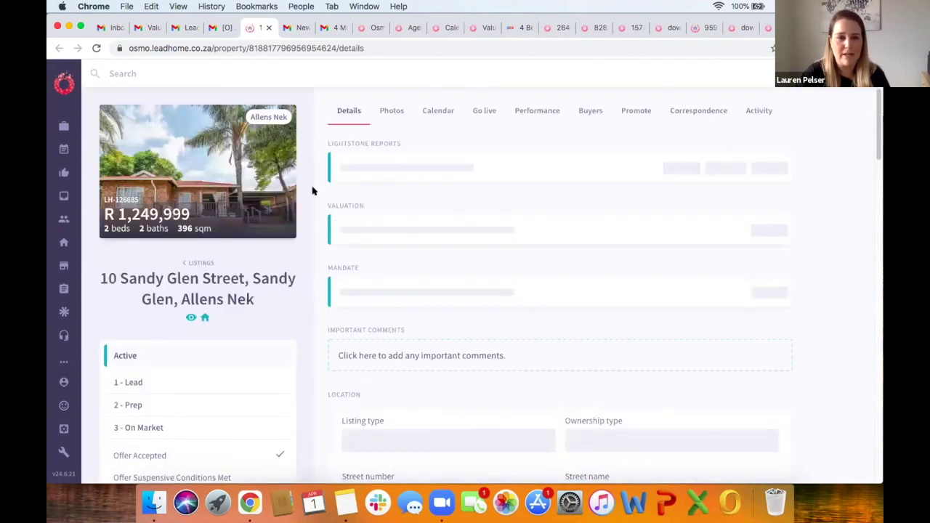
Step: Drag the Sandy Glen entrance photo to first place and back to second, leaving the order unchanged
left_click(388, 110)
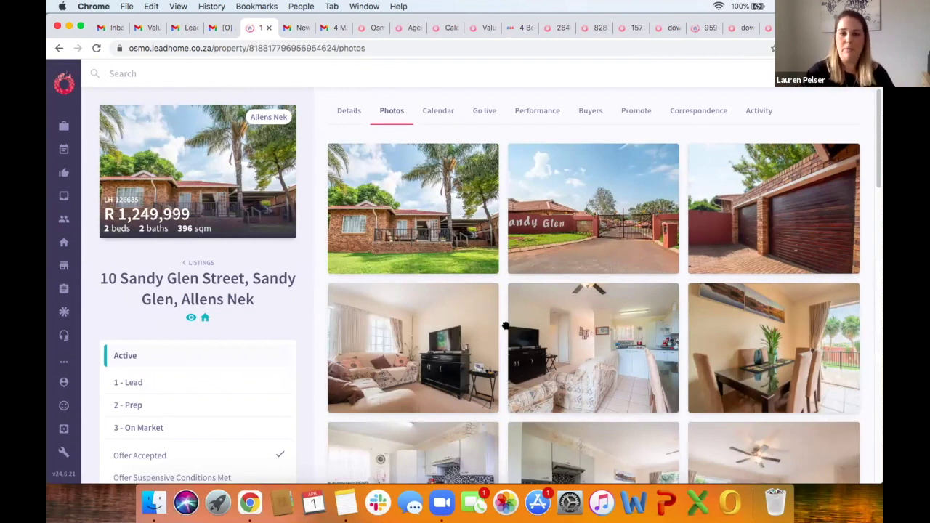
left_click_drag(534, 212, 367, 214)
left_click_drag(426, 233, 548, 238)
mouse_move(426, 322)
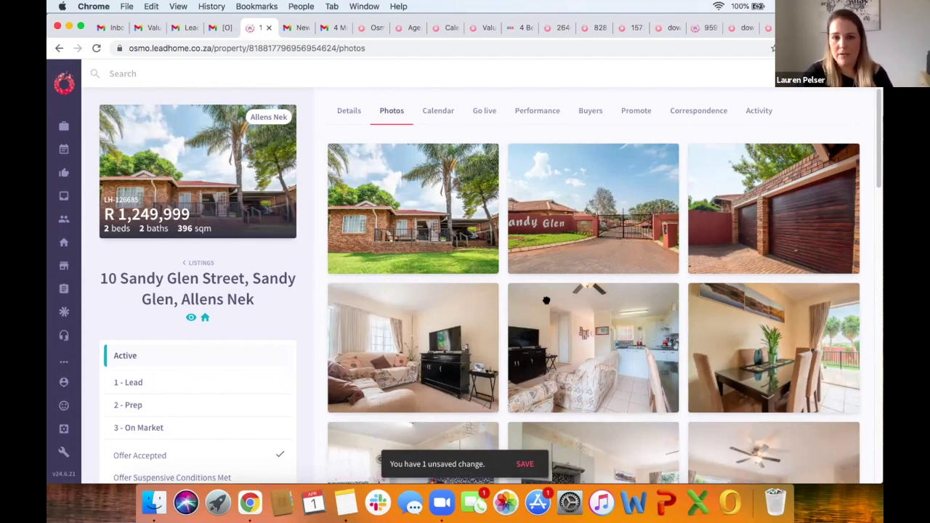
mouse_move(406, 255)
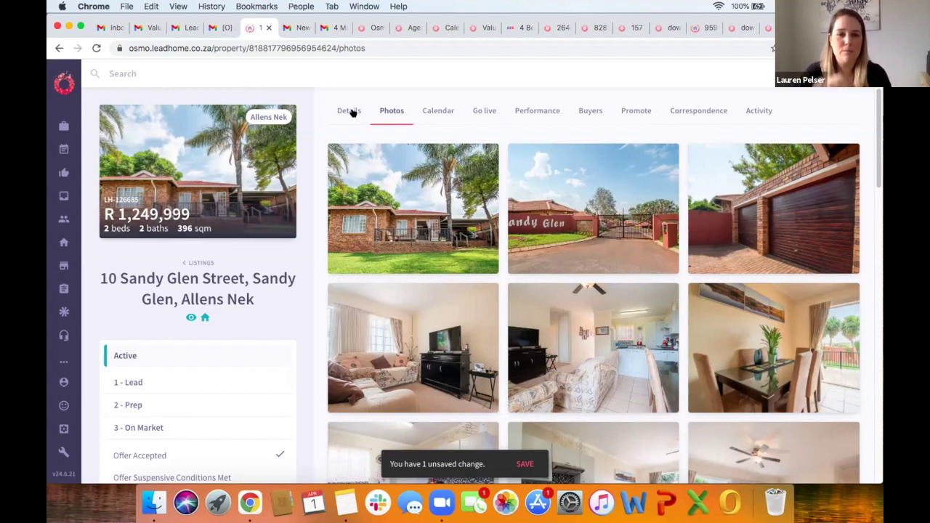
left_click(487, 111)
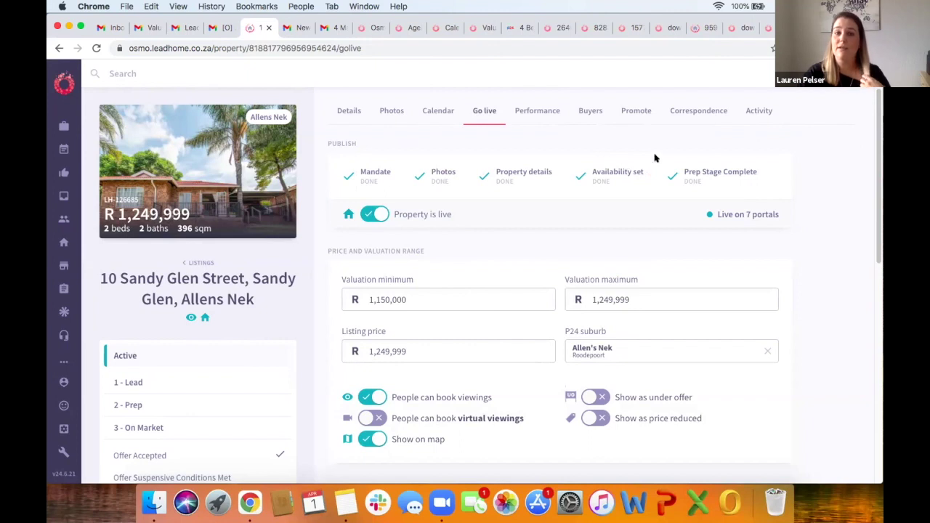
left_click(439, 112)
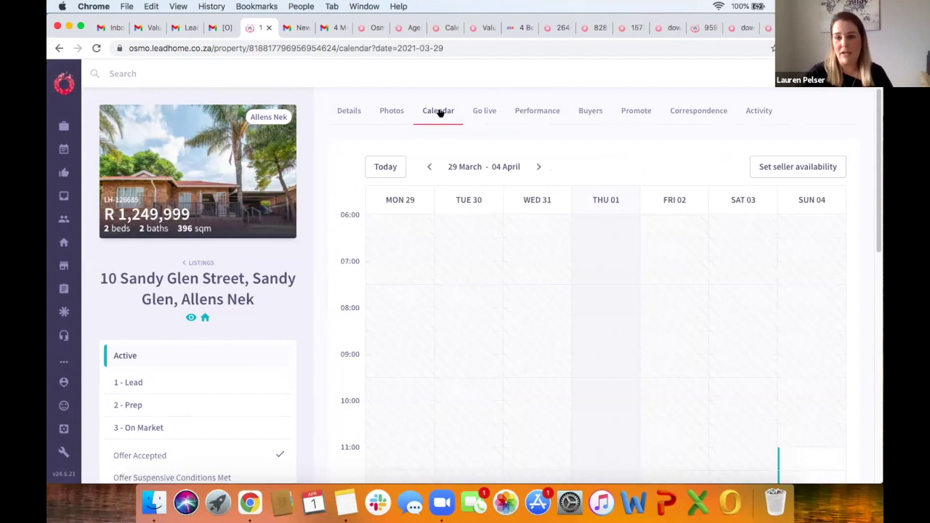
scroll(504, 340, "down", 5)
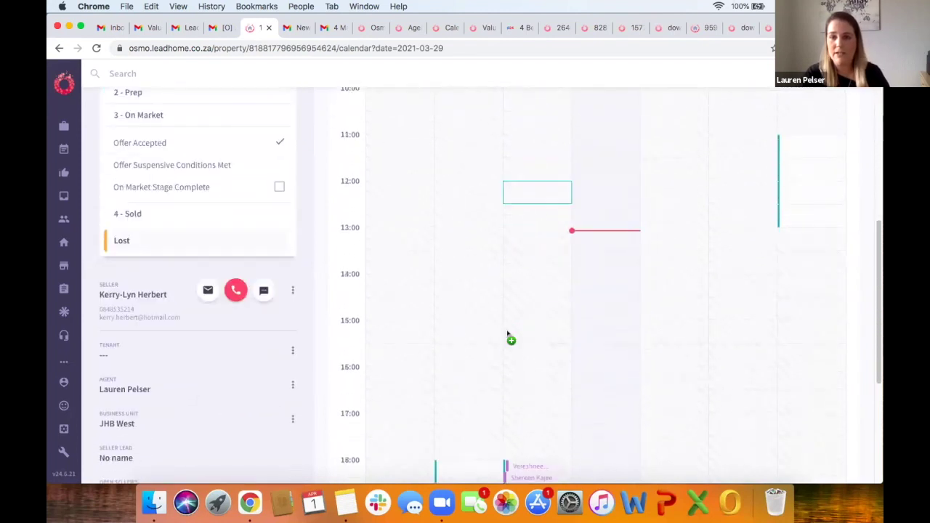
scroll(509, 336, "down", 1)
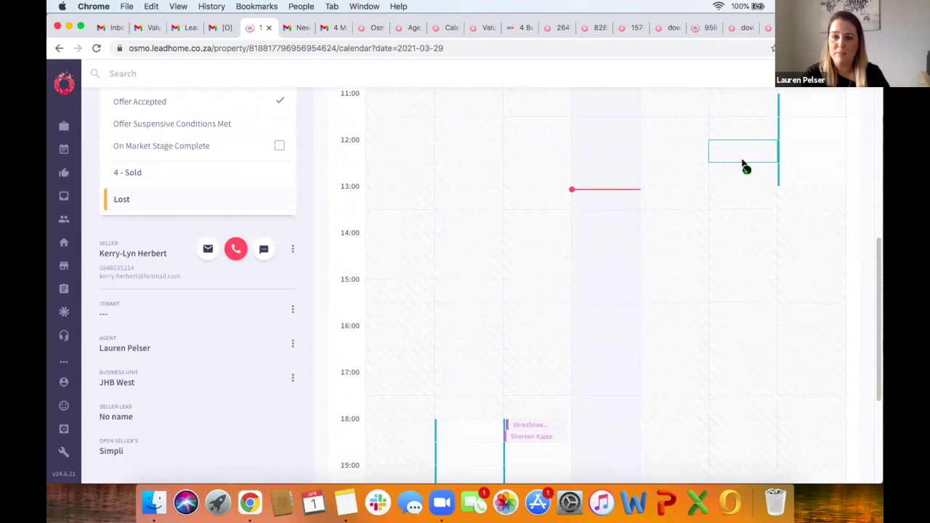
scroll(552, 298, "down", 1)
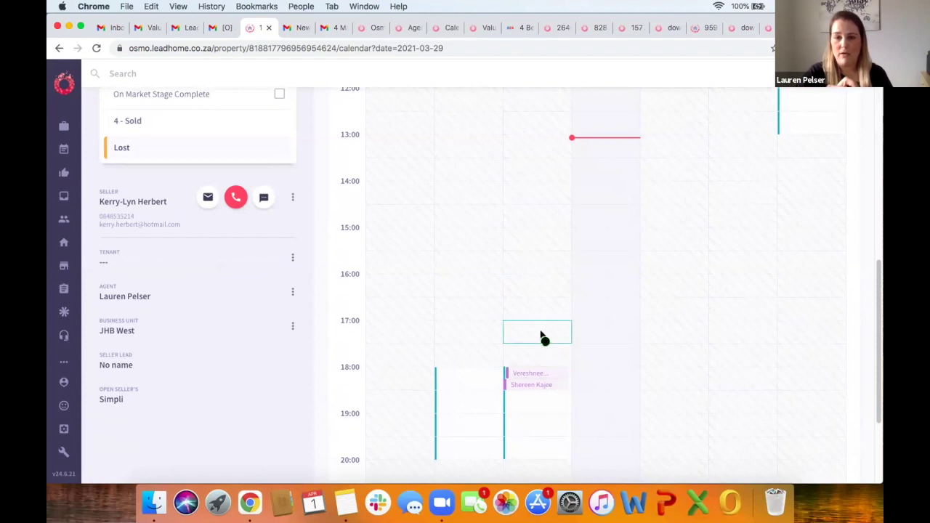
scroll(541, 336, "up", 1)
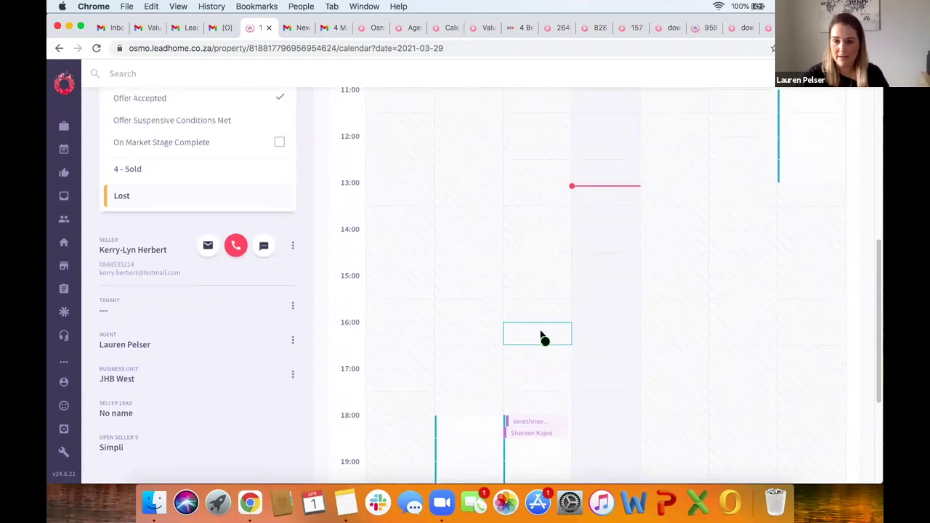
scroll(541, 334, "up", 7)
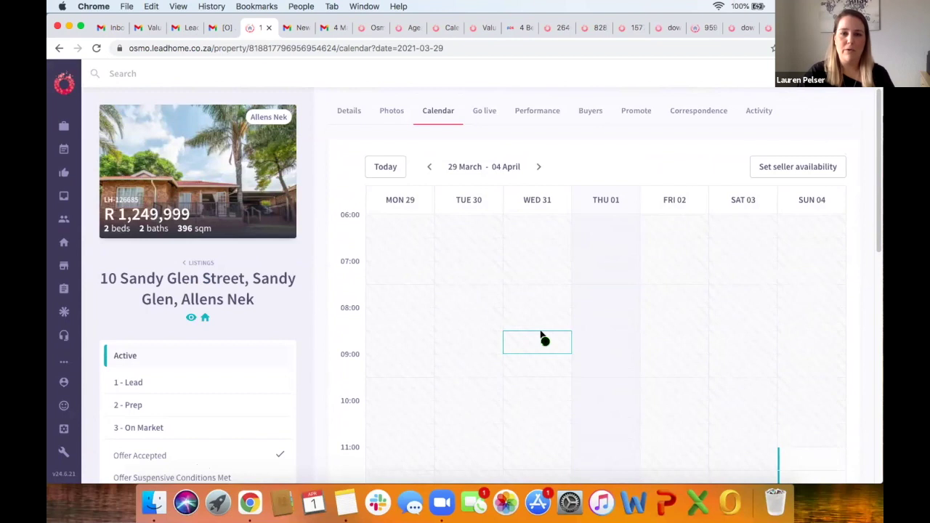
left_click(486, 111)
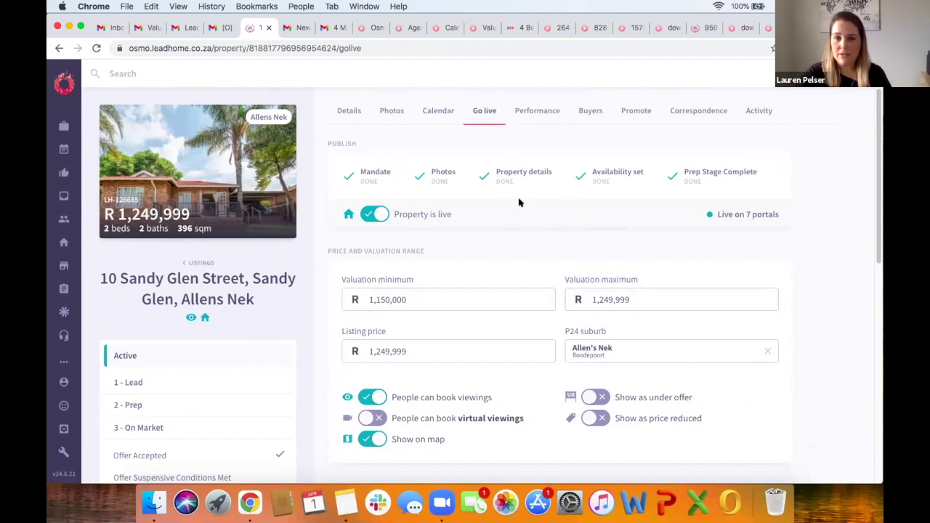
left_click(345, 111)
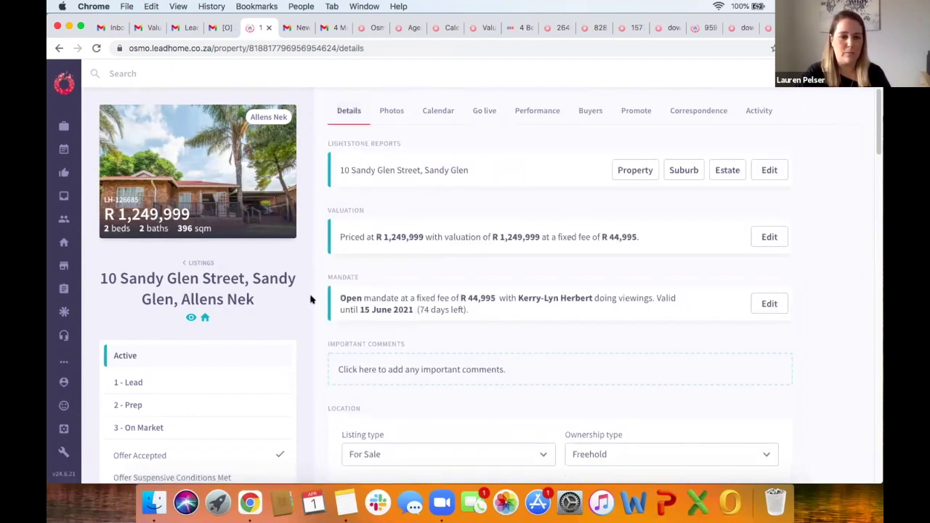
scroll(310, 300, "down", 20)
scroll(310, 299, "down", 10)
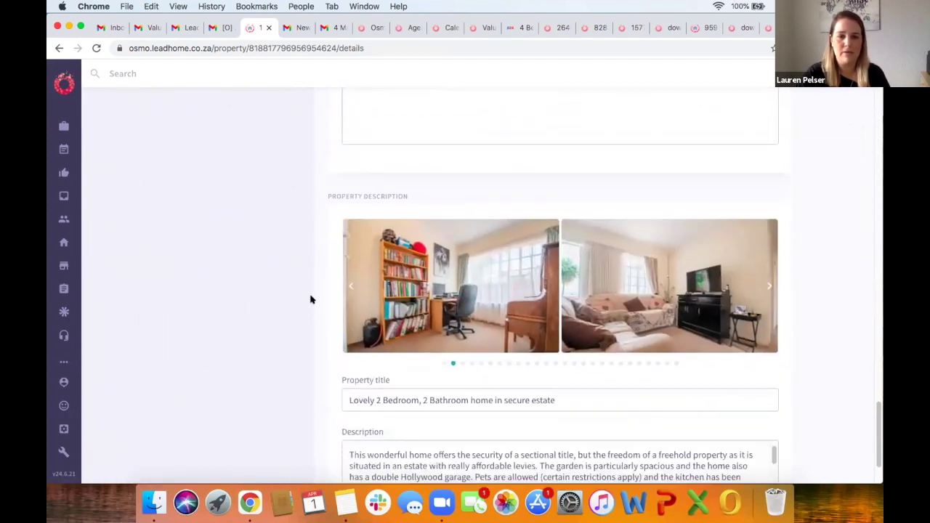
scroll(335, 298, "down", 3)
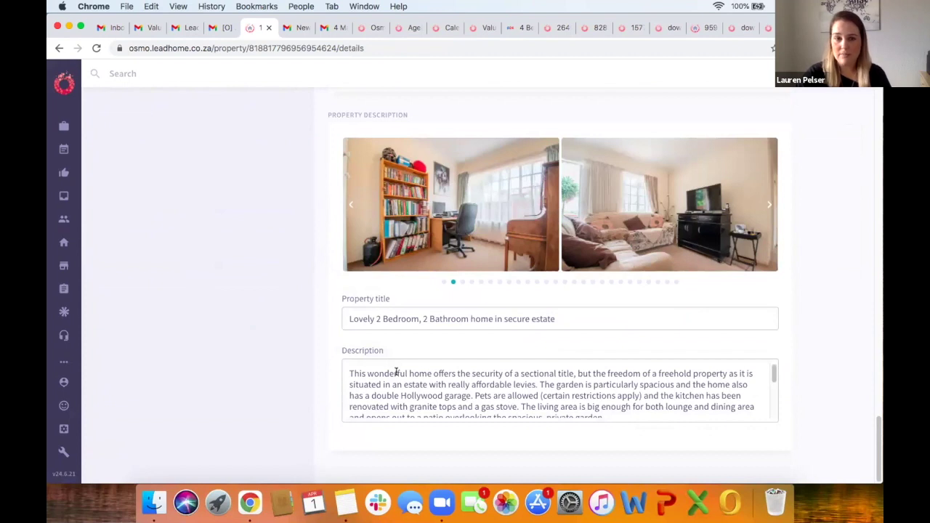
scroll(420, 387, "down", 5)
scroll(421, 390, "up", 5)
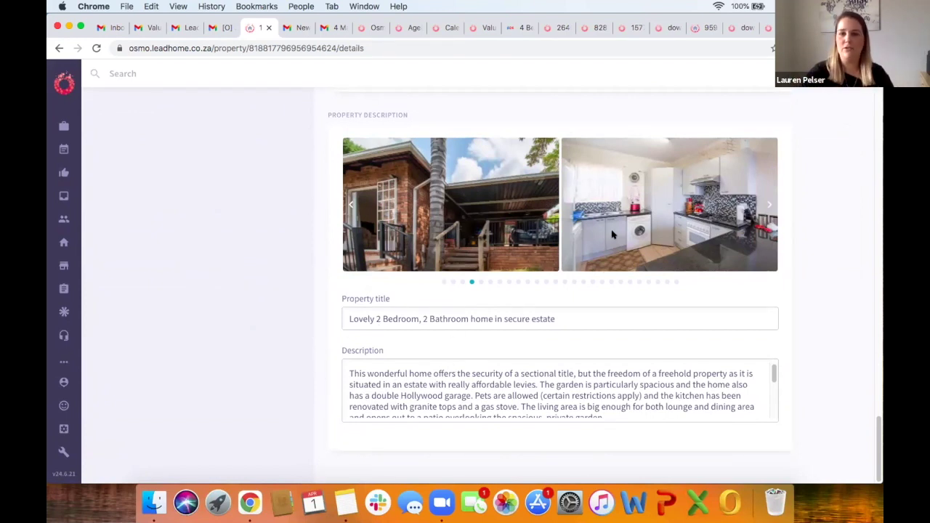
left_click(768, 206)
left_click(767, 206)
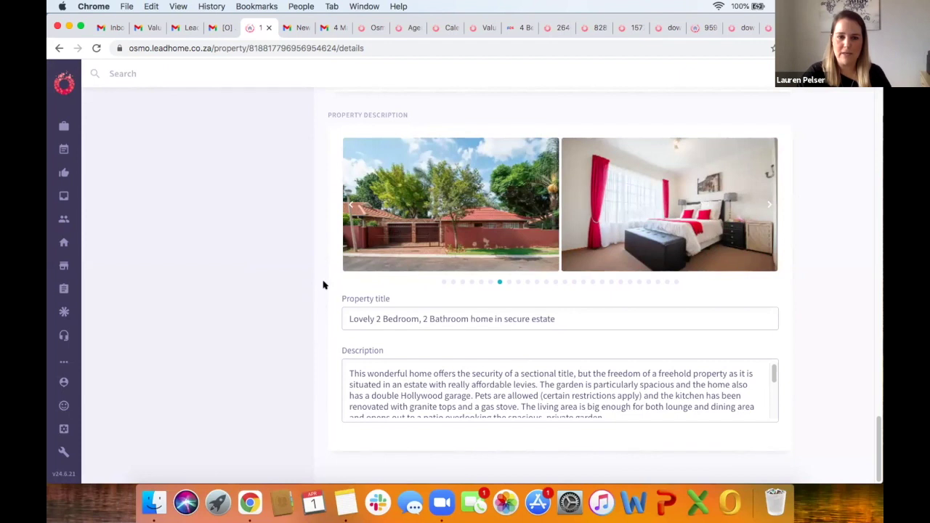
scroll(327, 260, "up", 10)
scroll(327, 262, "up", 2)
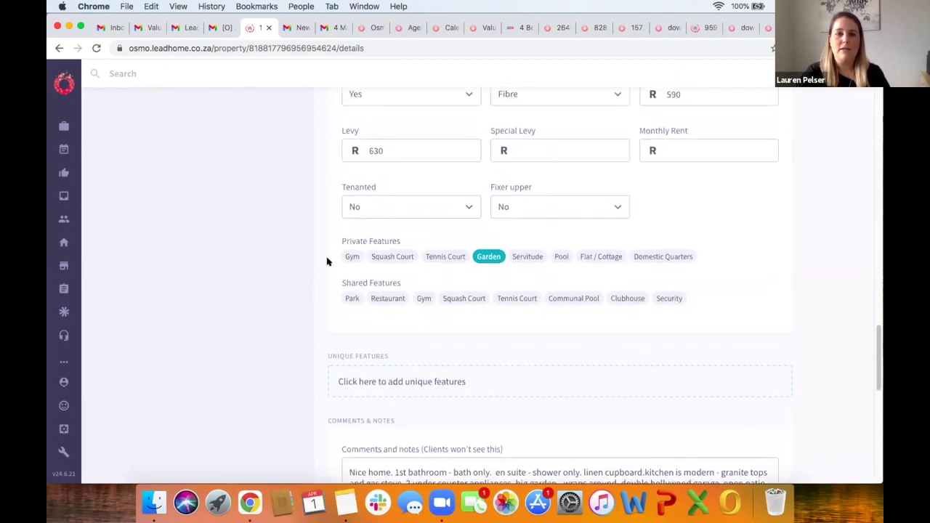
scroll(327, 261, "up", 2)
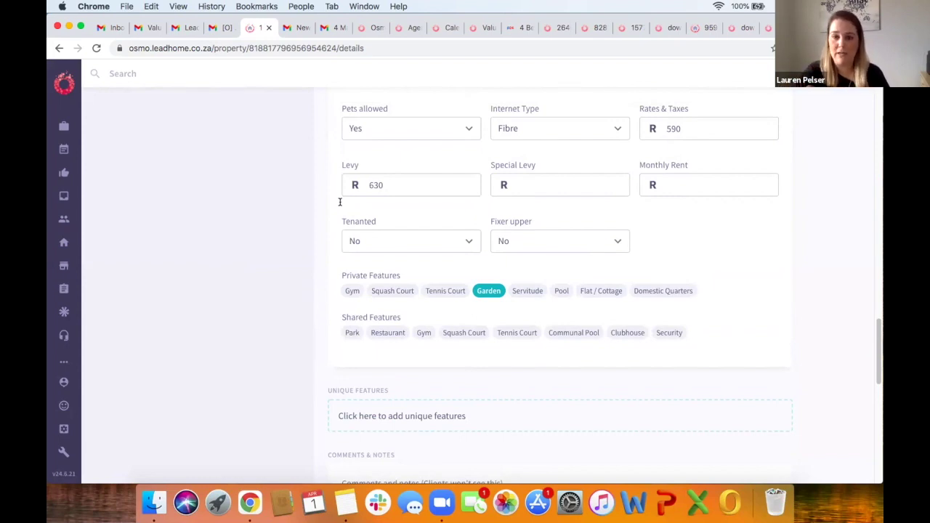
scroll(340, 202, "up", 15)
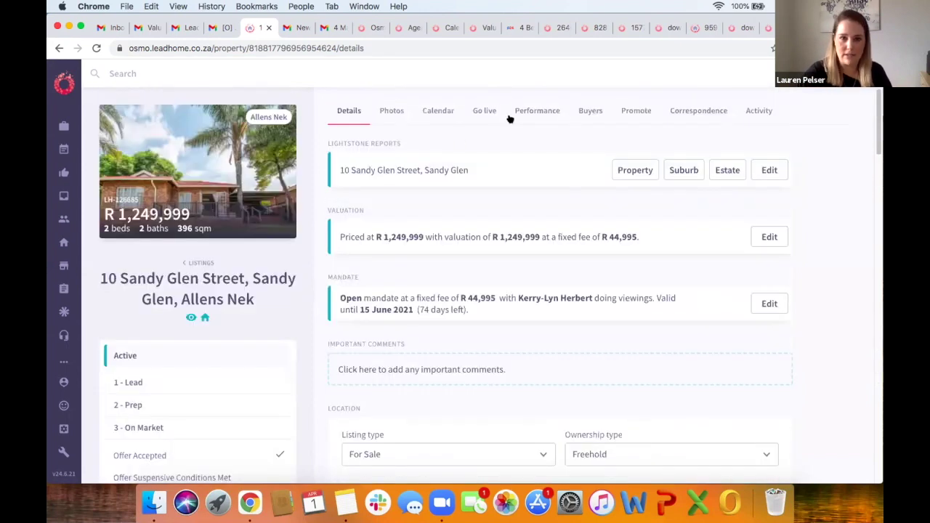
Step: Review the Go live page, then show valuation LH-126767's comparable sales with Wilgeheuwel and Honeydew ticked
left_click(484, 111)
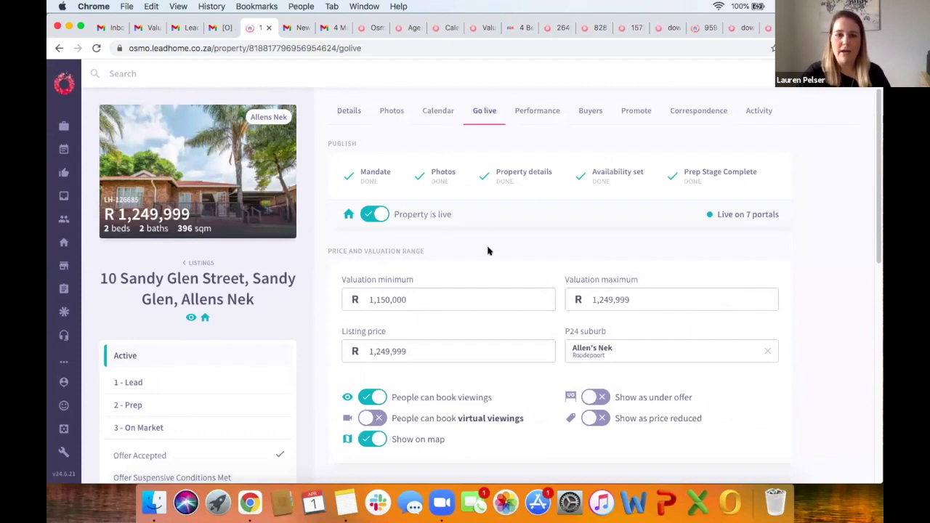
scroll(405, 172, "down", 3)
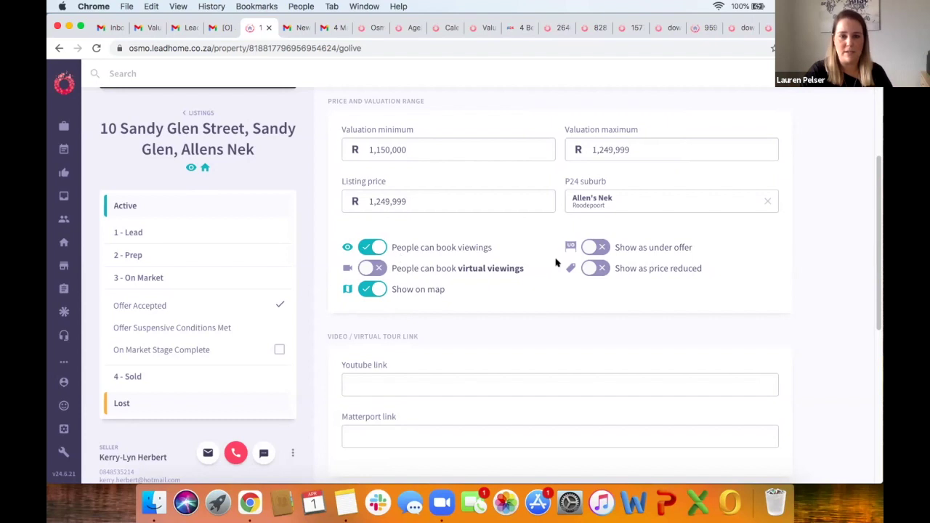
scroll(472, 304, "down", 3)
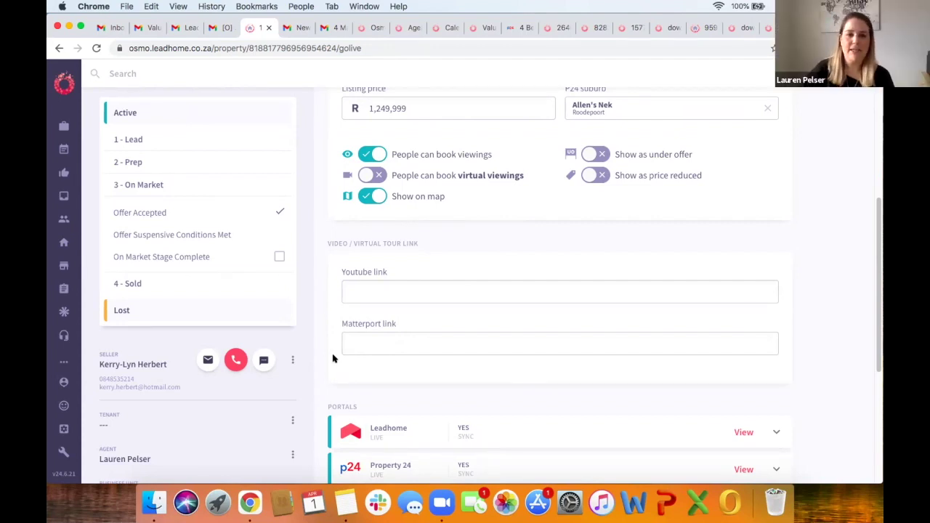
scroll(332, 378, "down", 3)
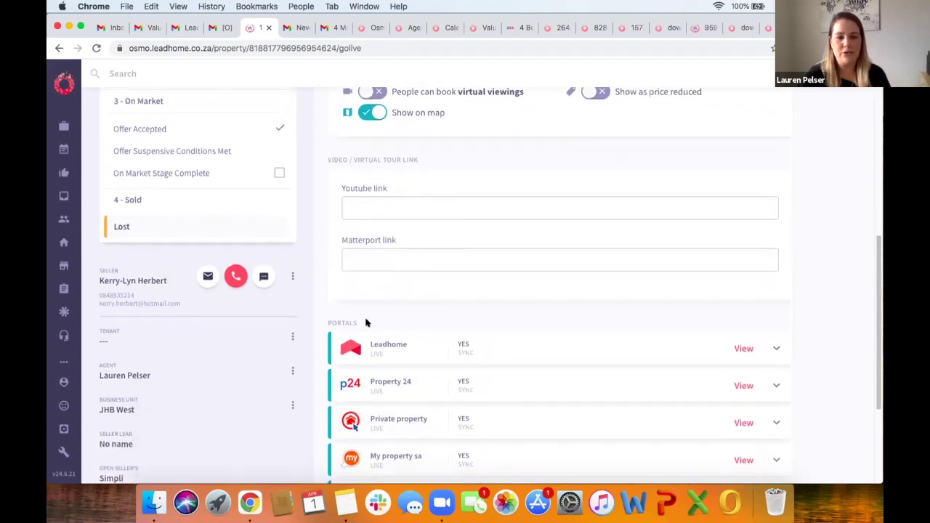
scroll(416, 362, "down", 2)
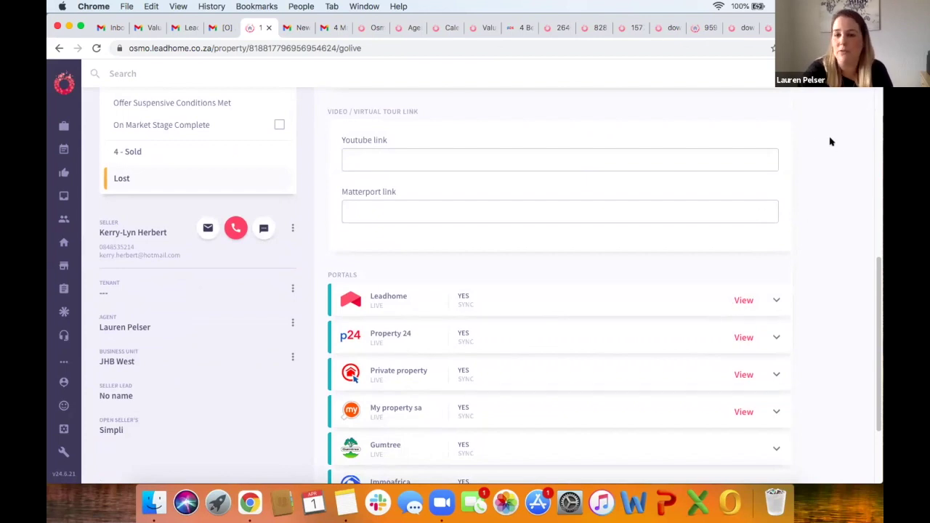
scroll(566, 250, "up", 10)
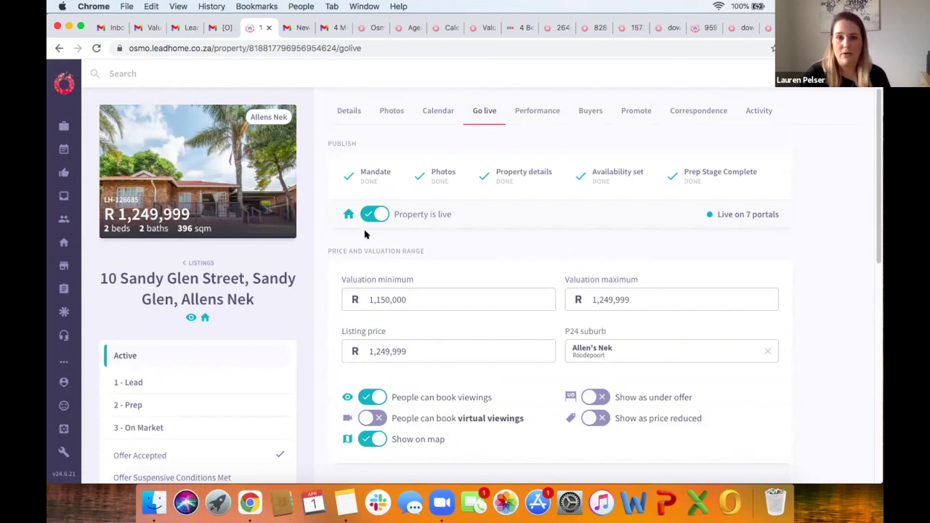
left_click(471, 29)
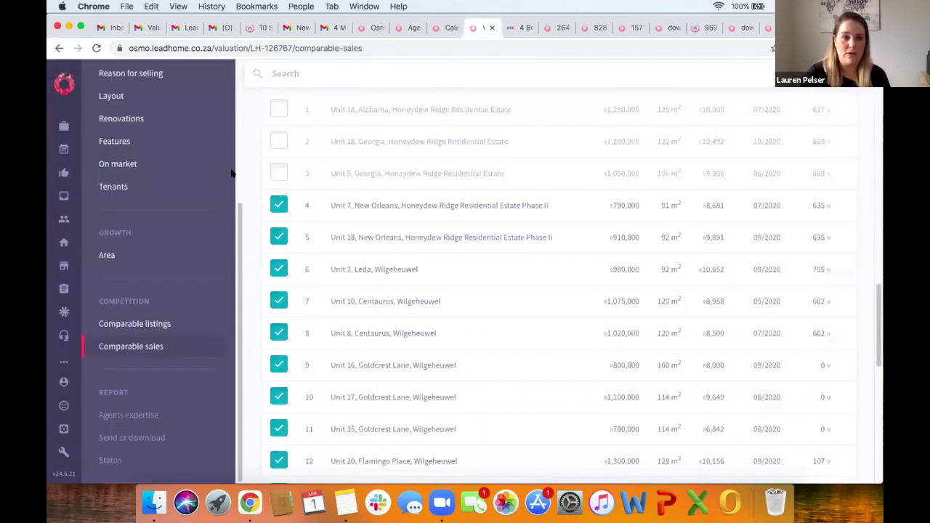
scroll(233, 173, "up", 5)
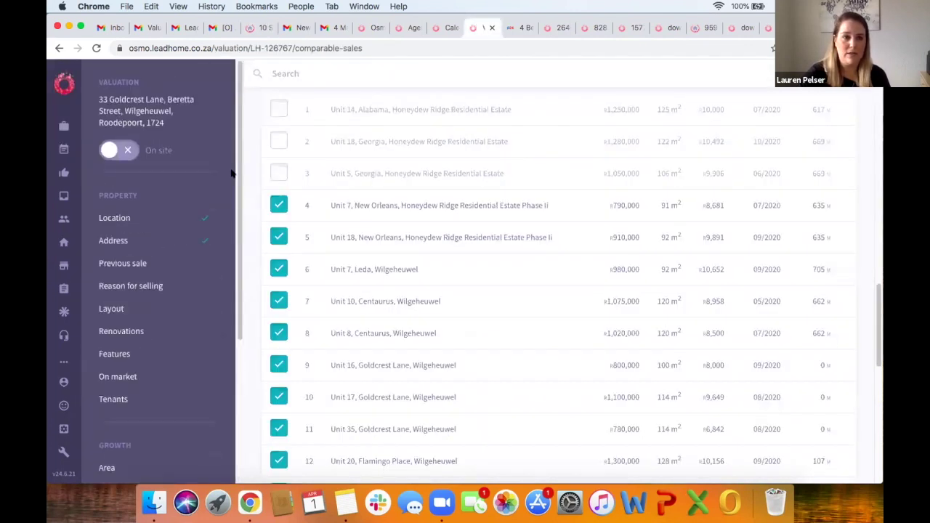
left_click(151, 113)
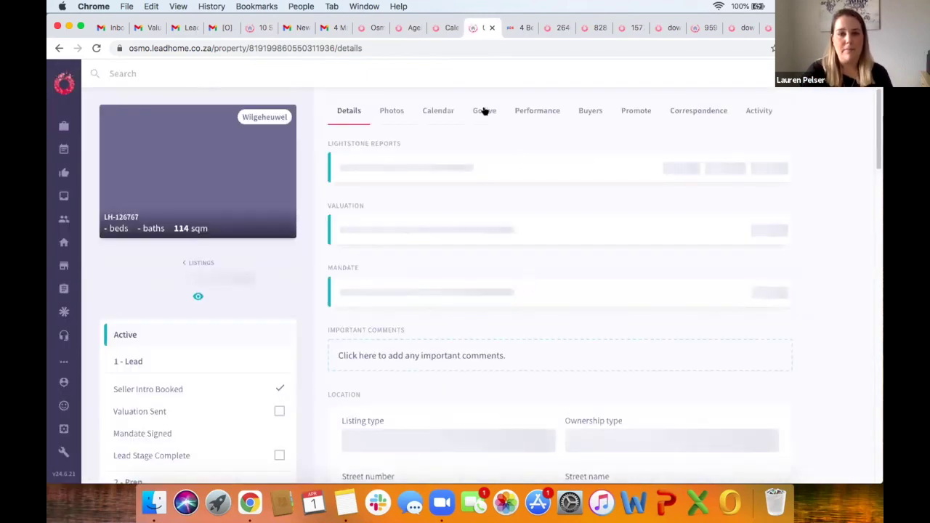
left_click(485, 111)
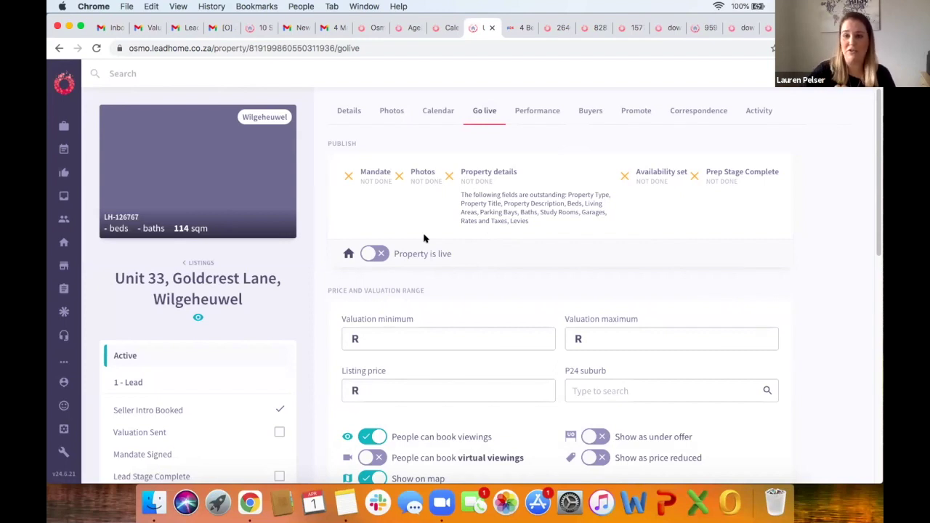
left_click(760, 109)
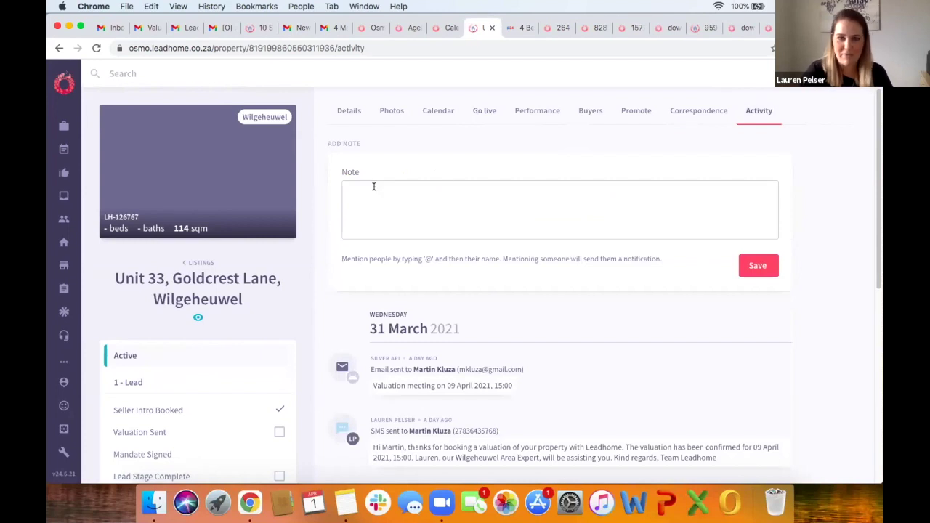
left_click(370, 188)
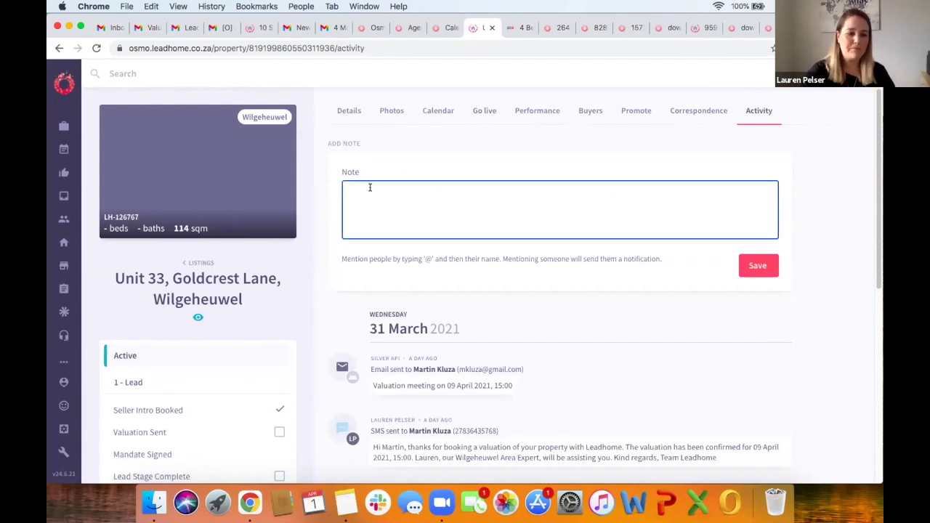
type("@kir")
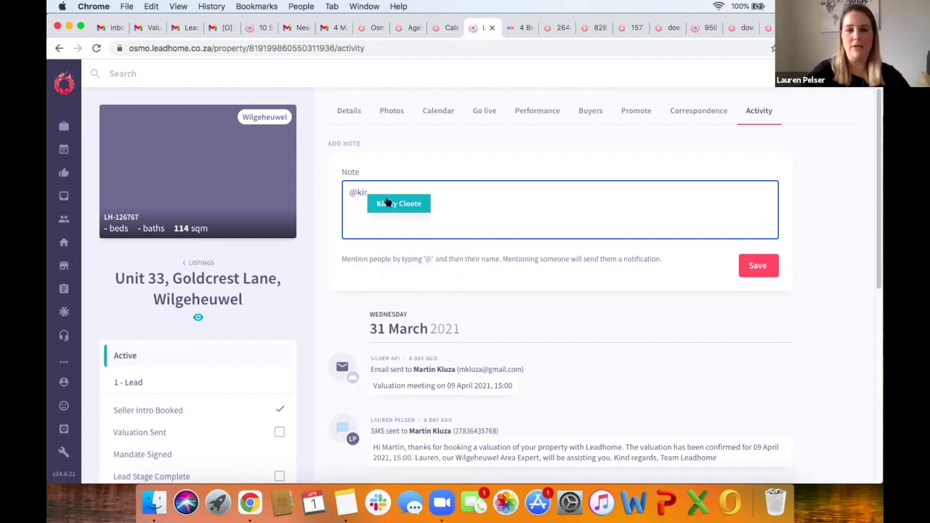
left_click(384, 201)
type("for sale")
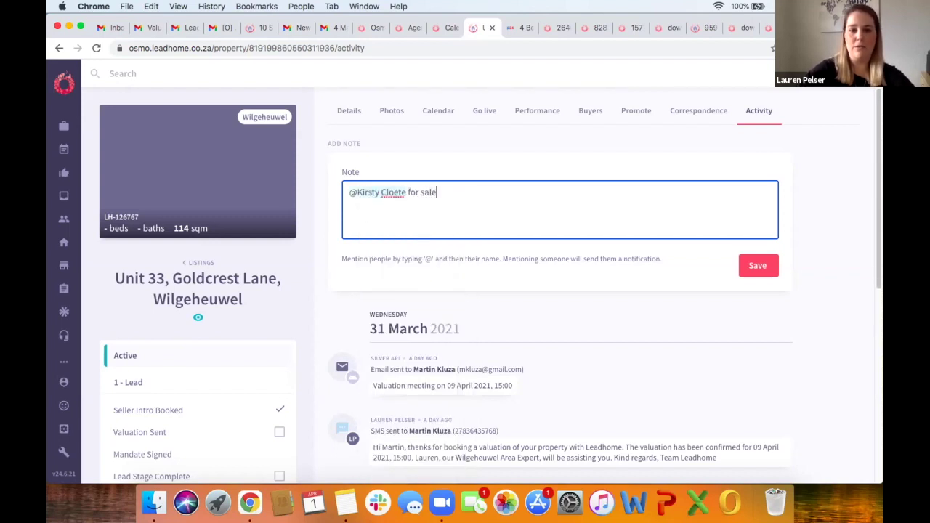
type(" board please")
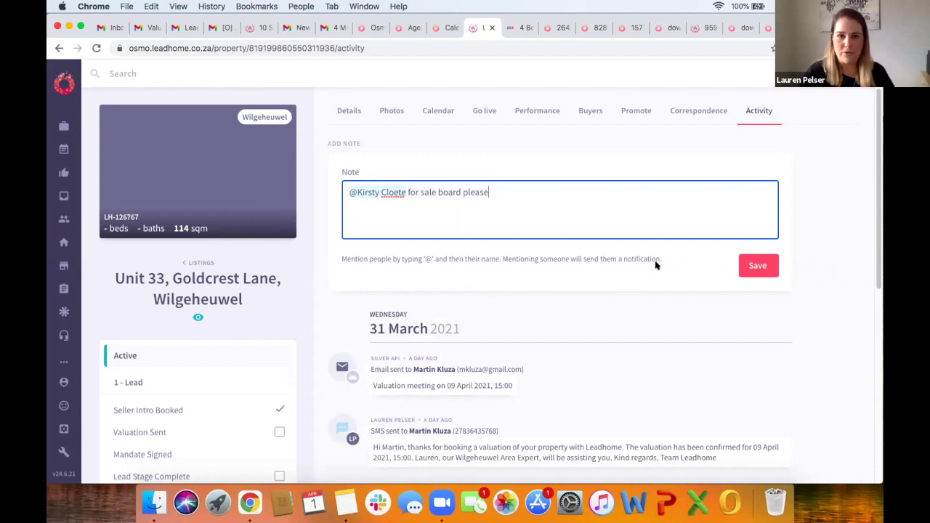
left_click_drag(494, 198, 307, 193)
key("BackSpace")
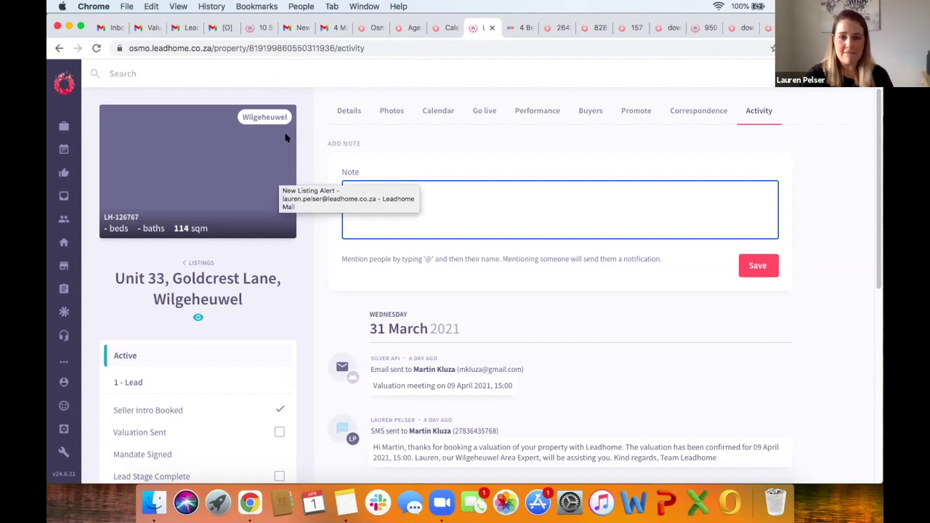
left_click(330, 27)
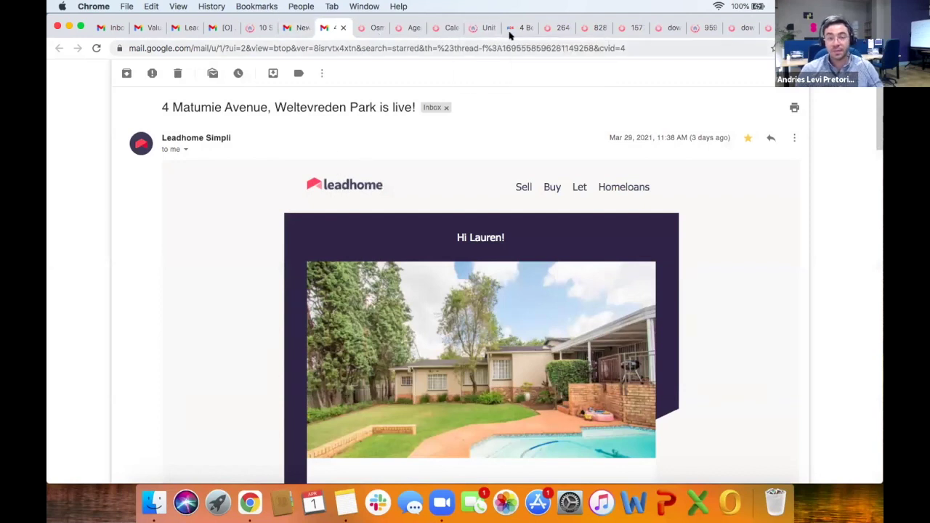
left_click(702, 27)
scroll(512, 185, "up", 10)
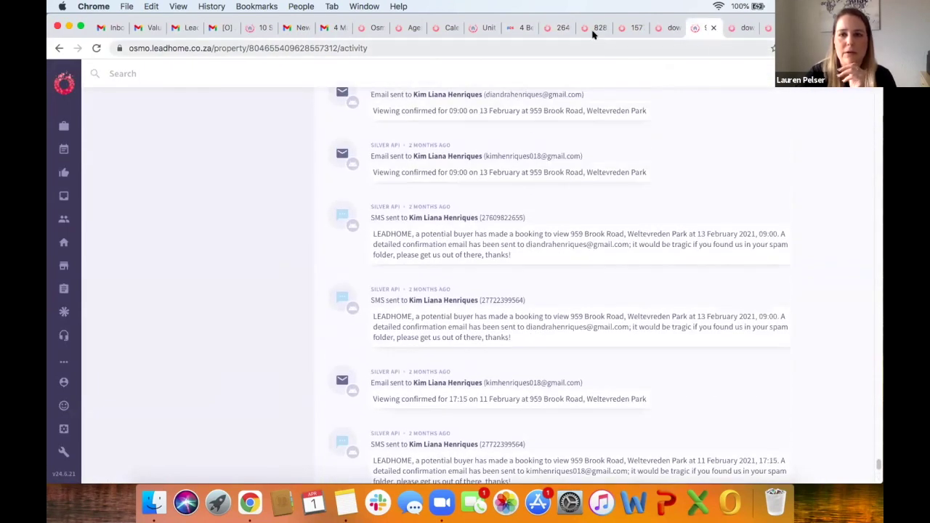
scroll(597, 185, "up", 5)
scroll(597, 184, "down", 15)
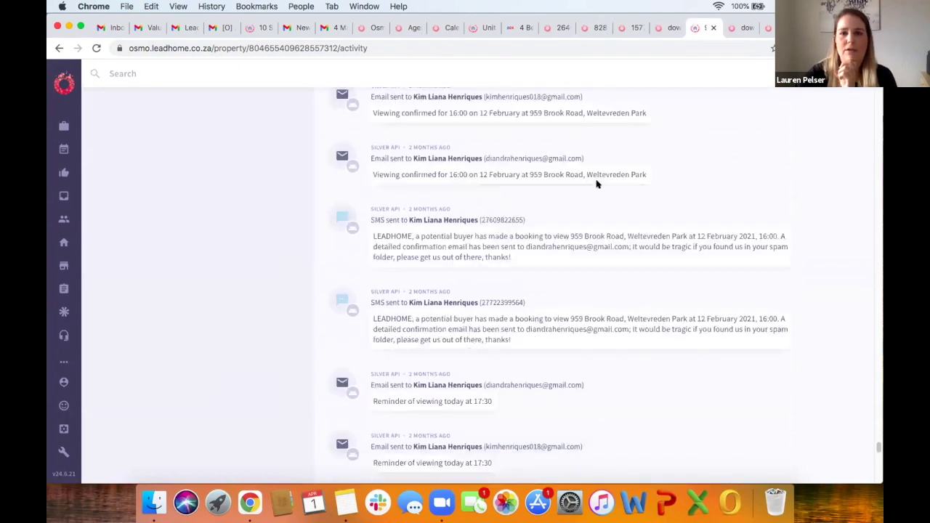
scroll(596, 182, "up", 10)
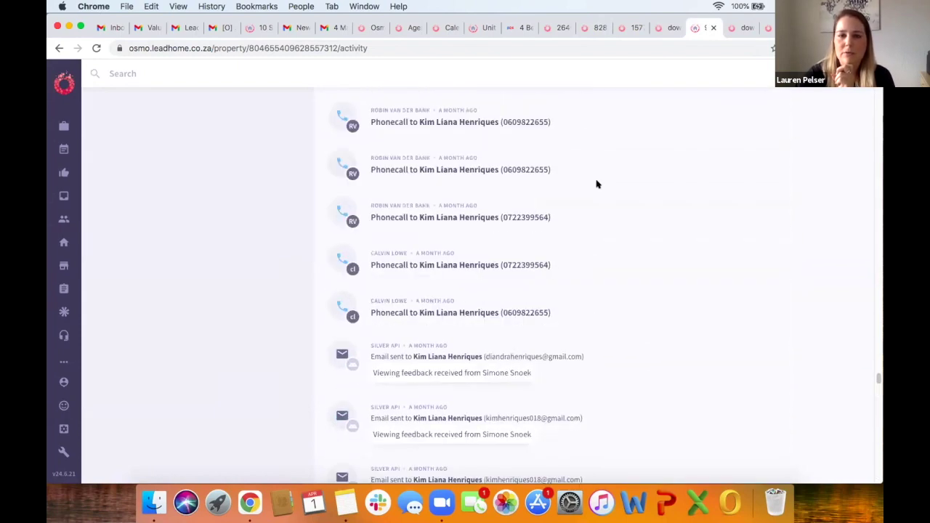
scroll(594, 221, "up", 15)
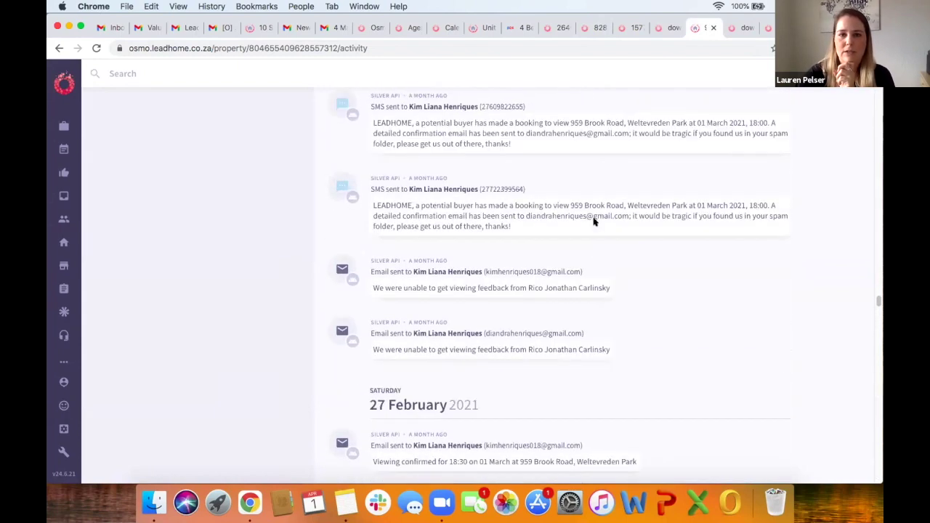
scroll(593, 222, "up", 10)
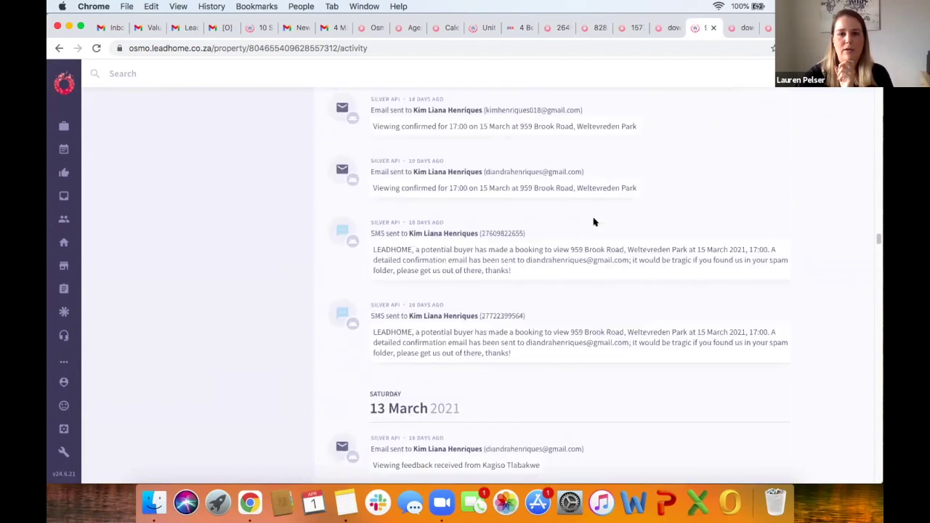
scroll(594, 220, "up", 10)
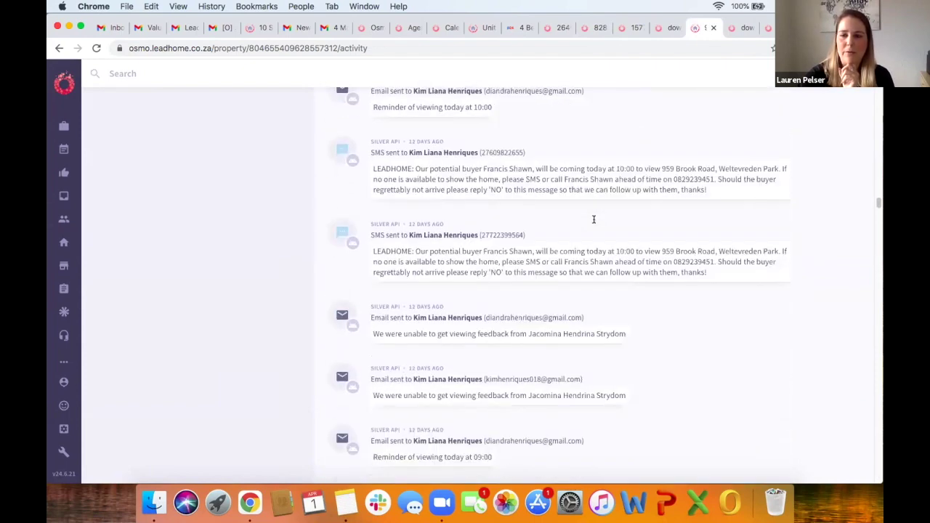
scroll(594, 222, "up", 10)
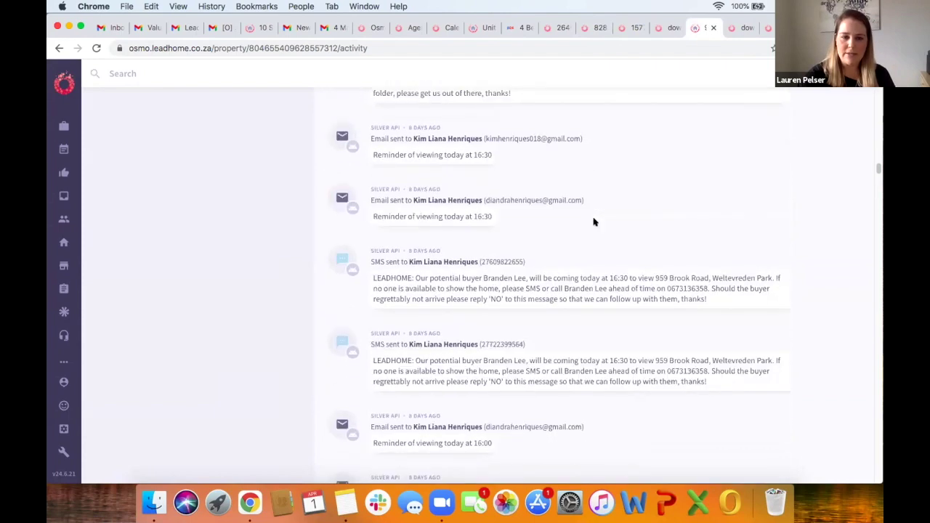
scroll(594, 222, "up", 10)
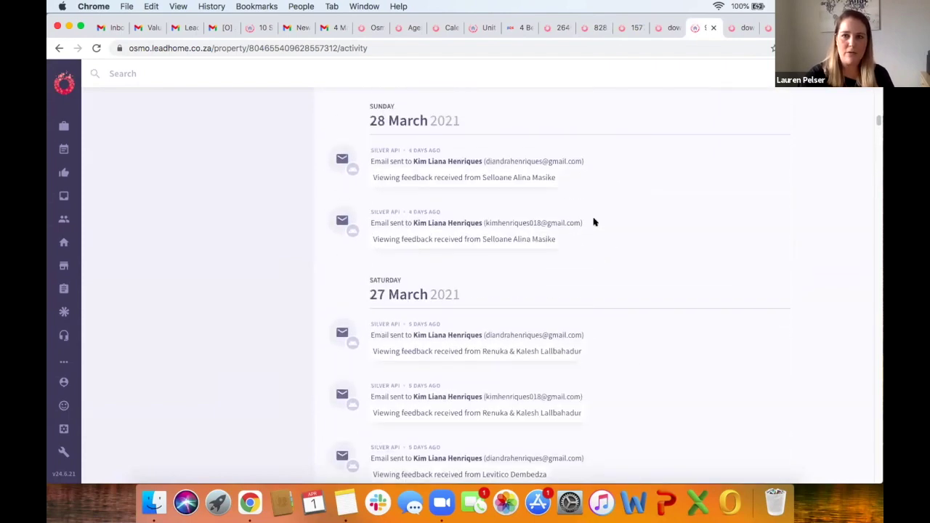
scroll(594, 222, "up", 5)
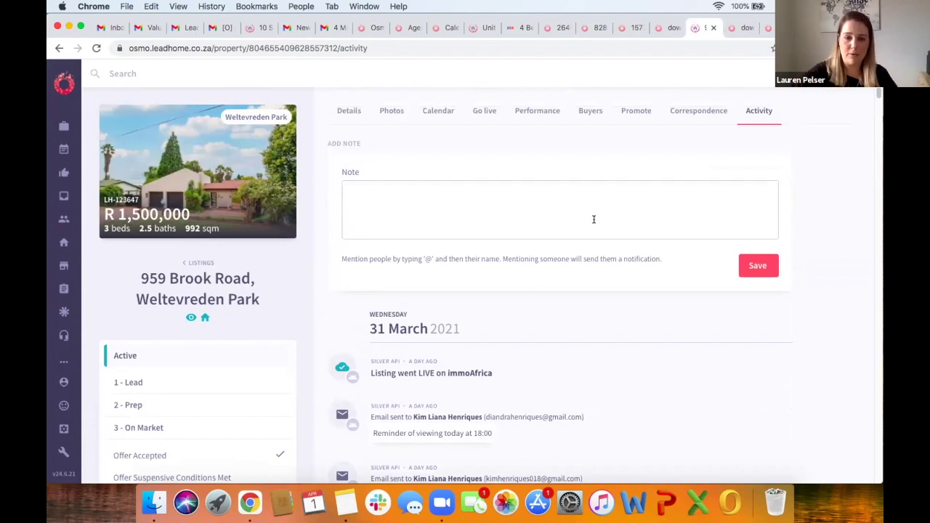
left_click(630, 113)
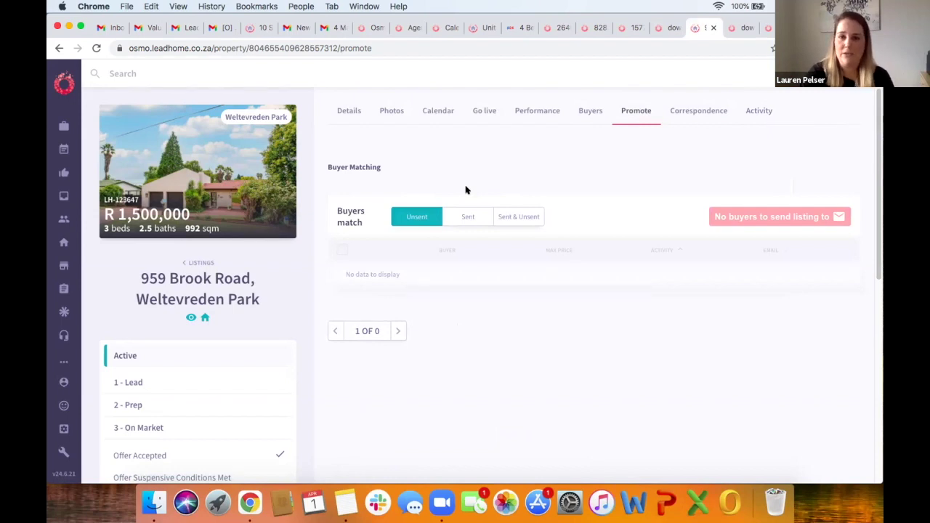
Step: Filter buyer matching to the 1544 buyers already sent, then view the New Listing Alert email in Gmail
left_click(467, 217)
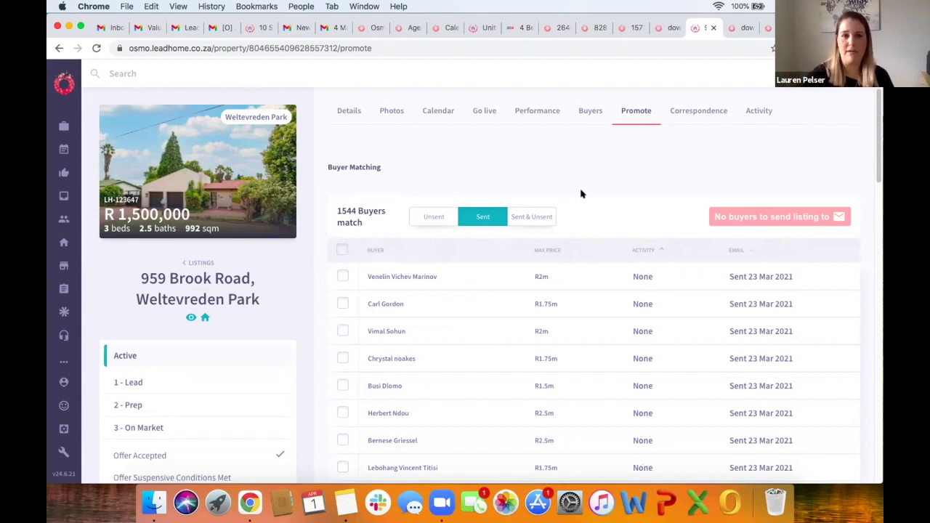
left_click(292, 28)
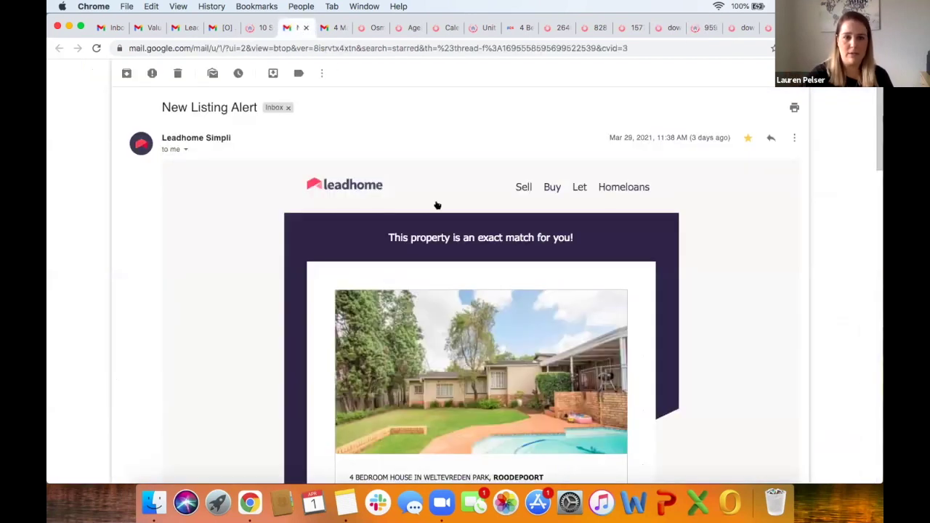
scroll(291, 320, "down", 2)
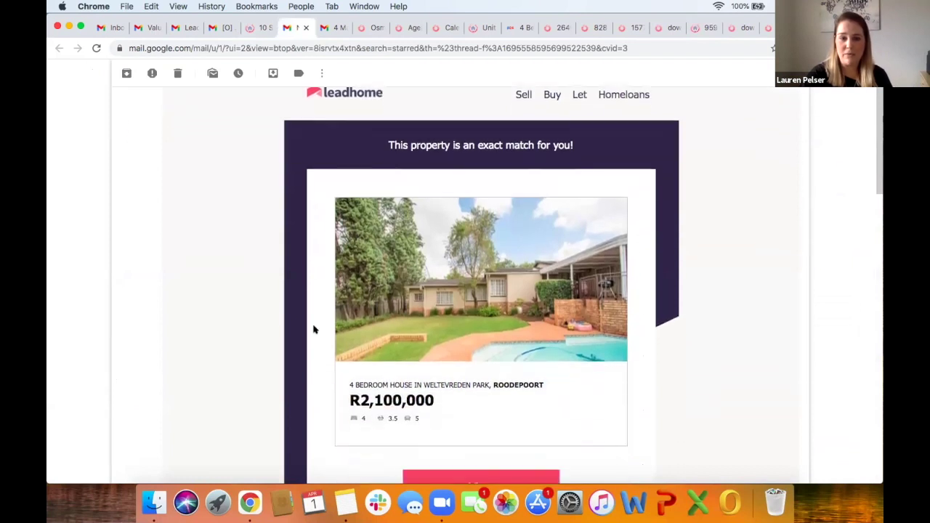
scroll(291, 374, "down", 5)
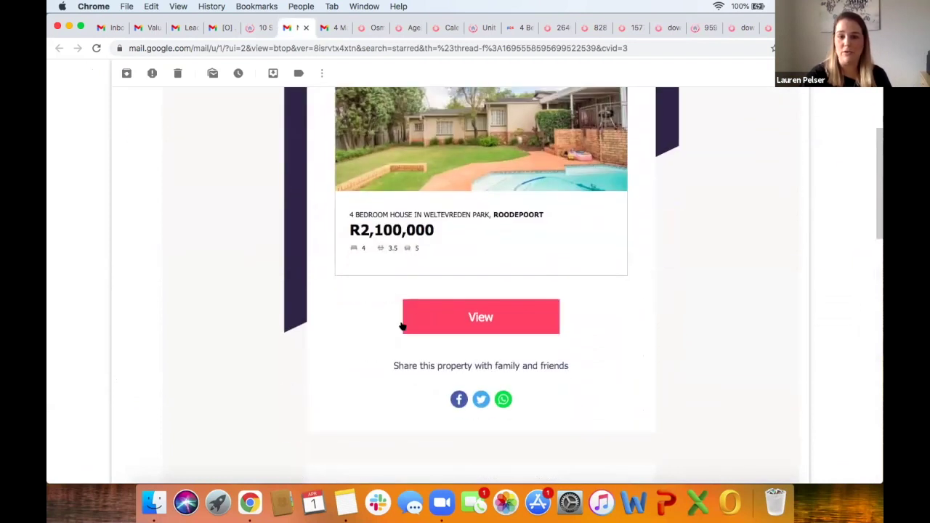
scroll(281, 373, "down", 6)
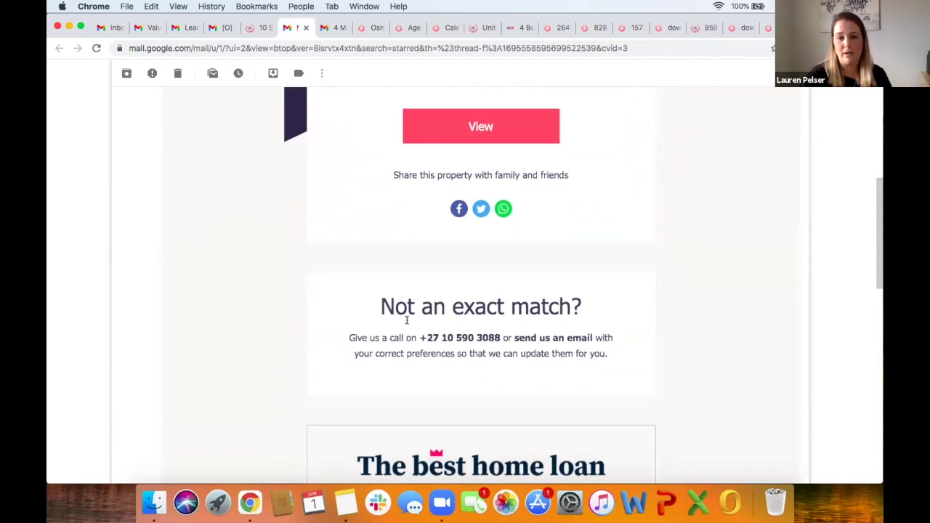
scroll(327, 326, "up", 8)
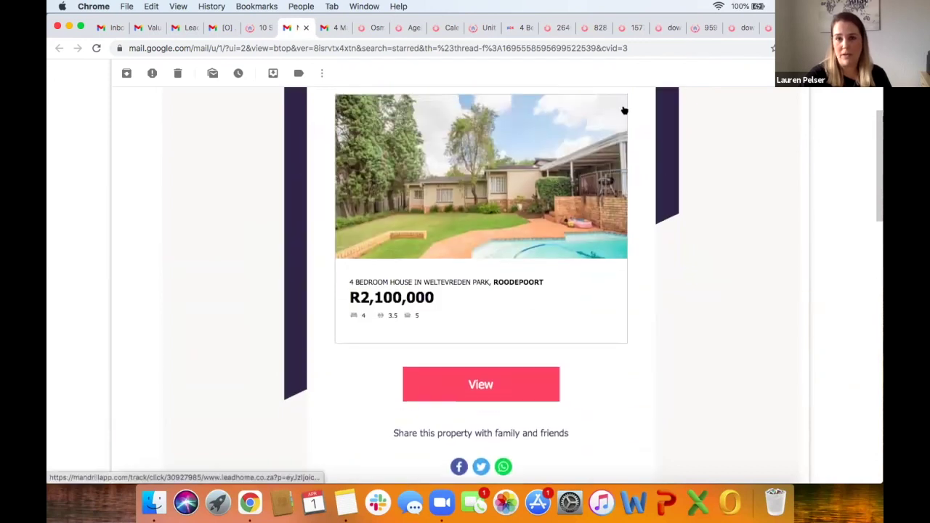
left_click(696, 28)
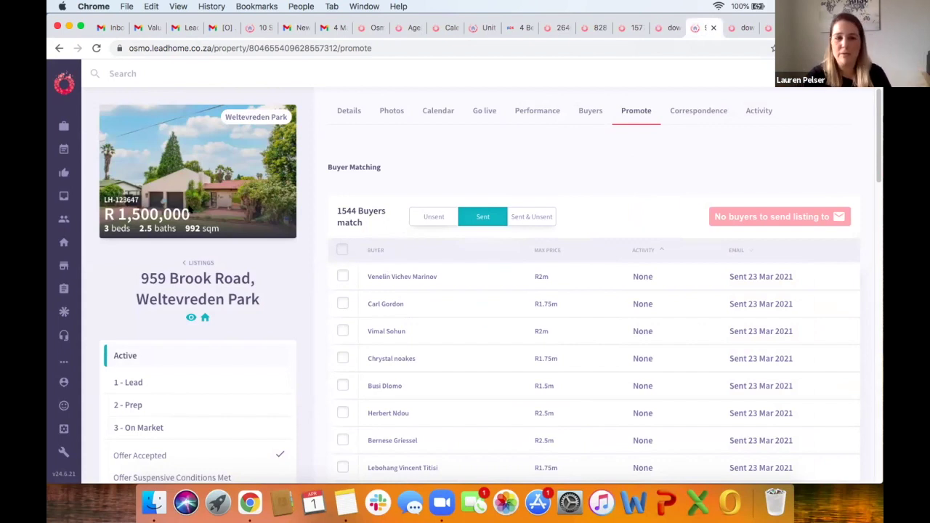
Step: Show Sent & Unsent matched buyers, select then deselect all 1544, and open the listing's Activity tab
left_click(482, 218)
left_click(529, 219)
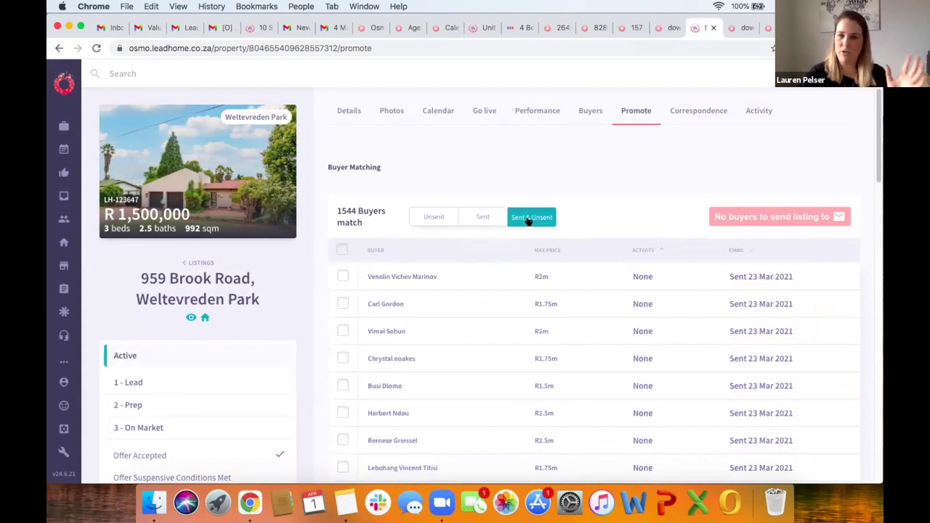
left_click(342, 250)
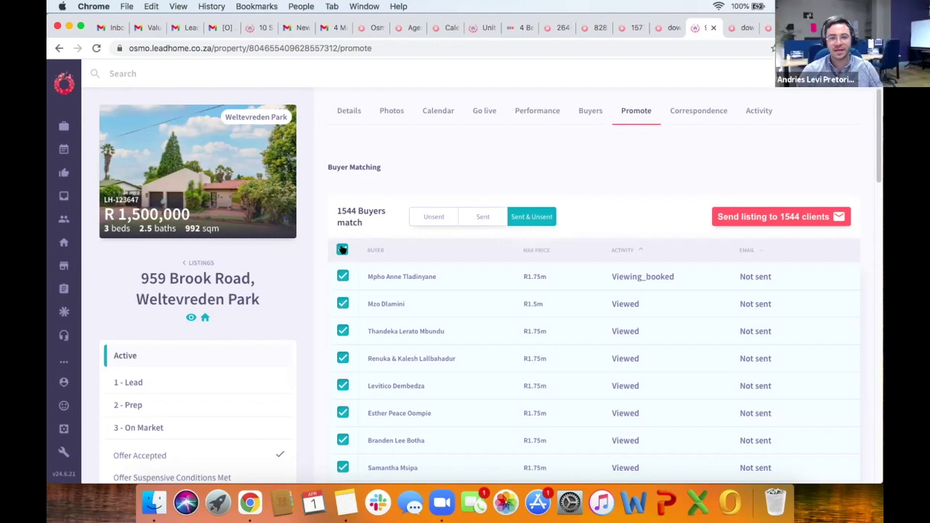
left_click(342, 249)
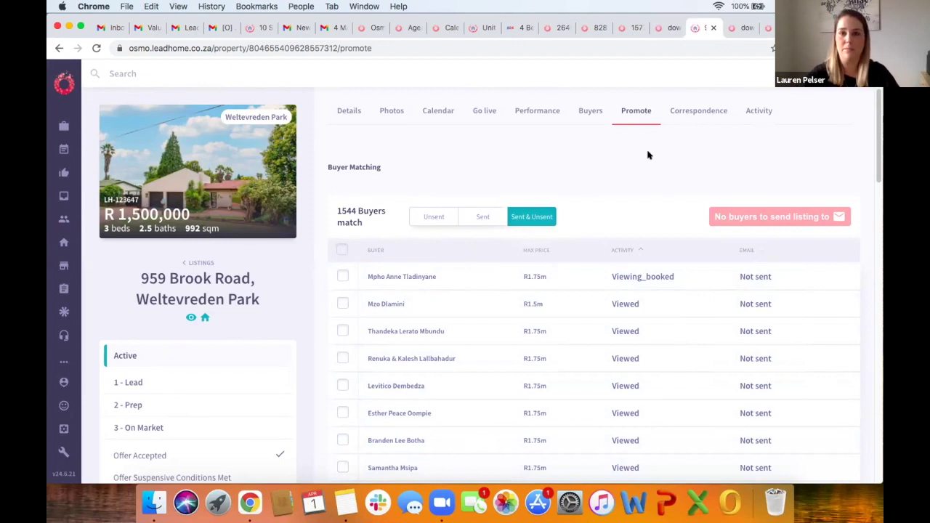
left_click(756, 113)
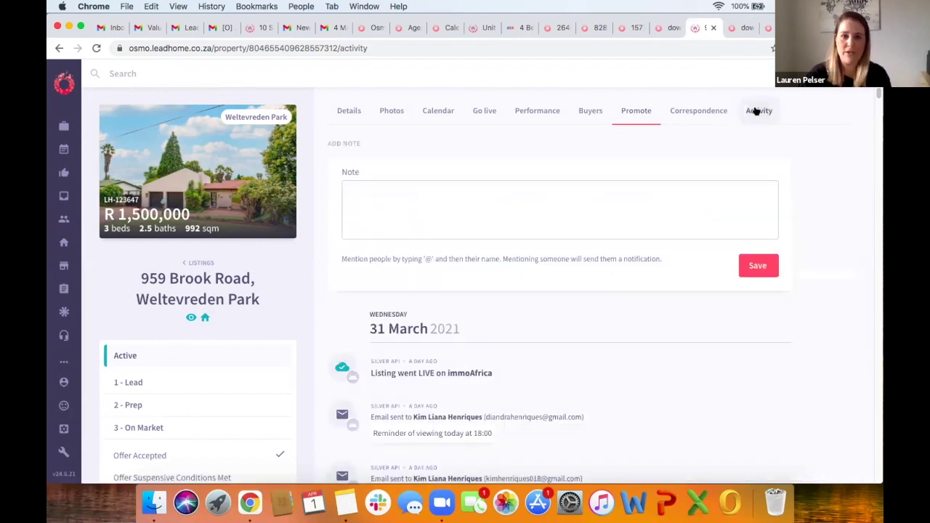
left_click(387, 187)
type("@")
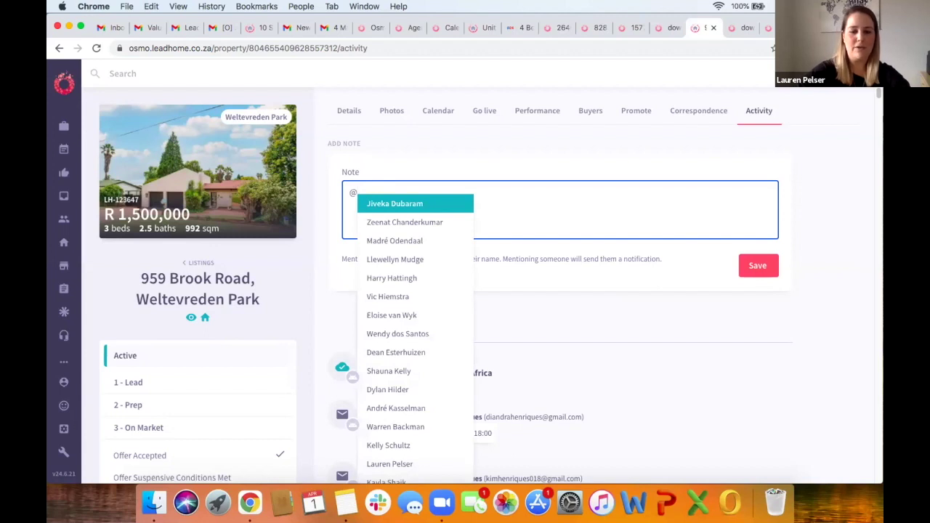
type("leadh")
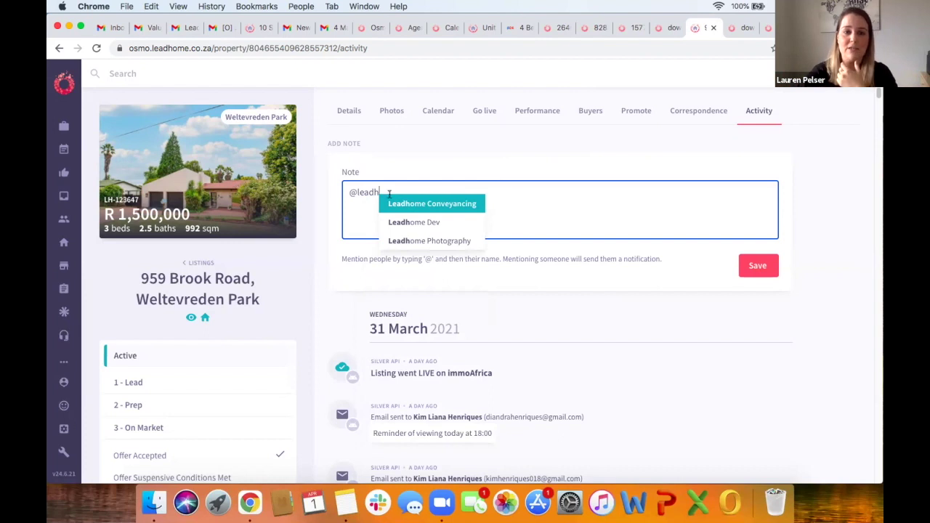
left_click(427, 241)
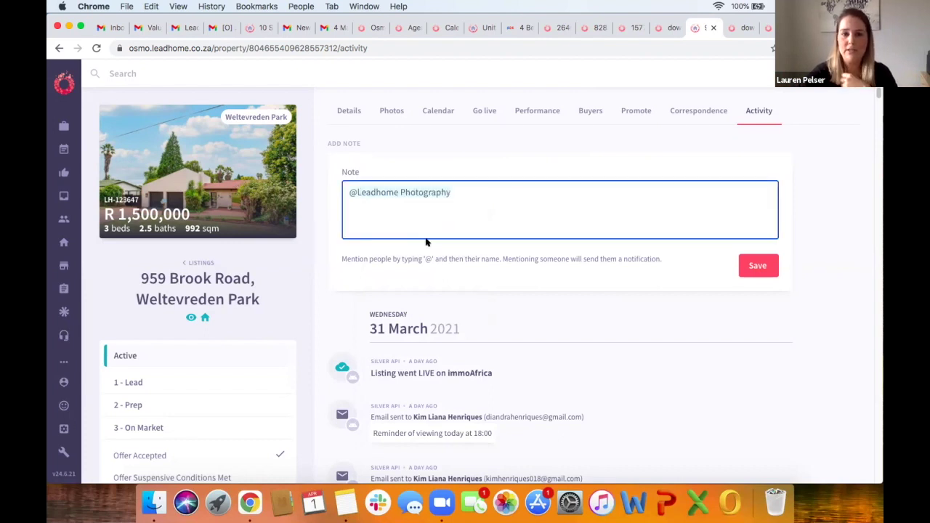
type("featured lis")
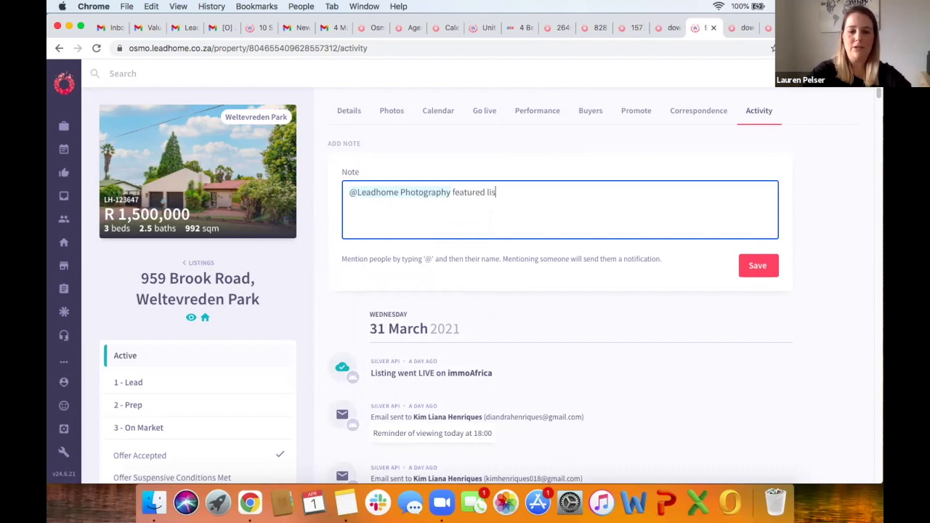
type("ting please")
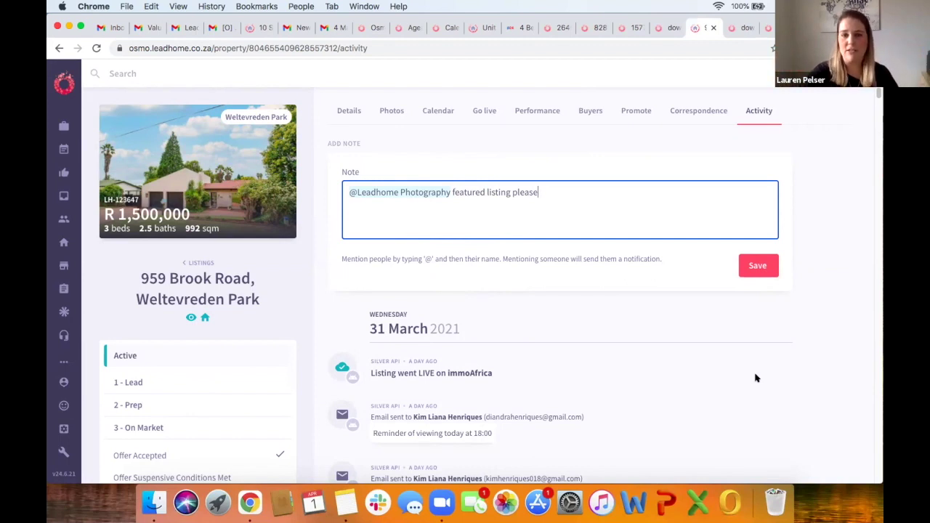
Step: Delete the drafted note and close the listing with Cmd+W to return to the Workspace
left_click_drag(538, 192, 317, 195)
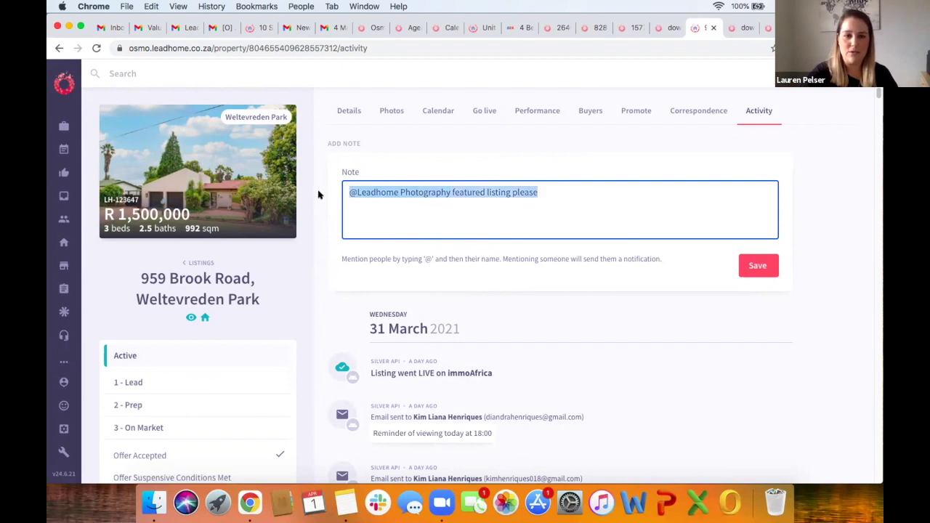
key("BackSpace")
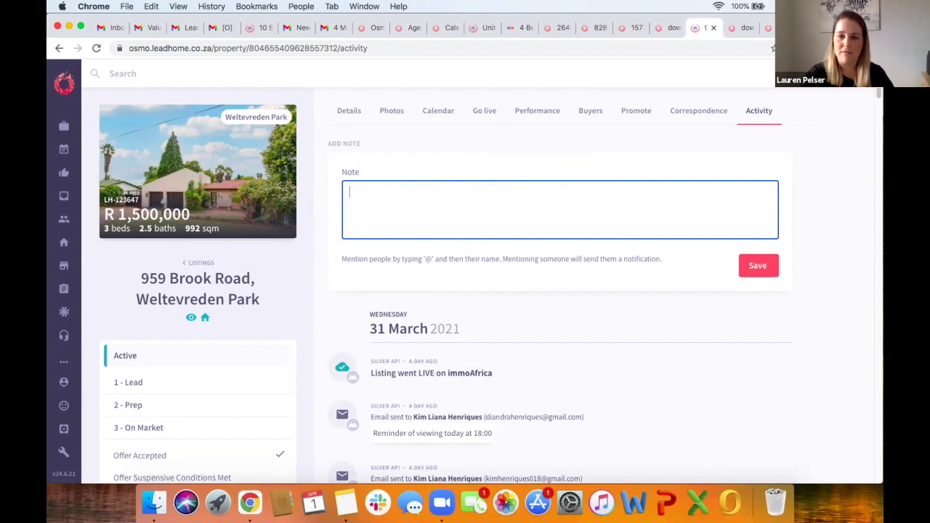
key("super+w")
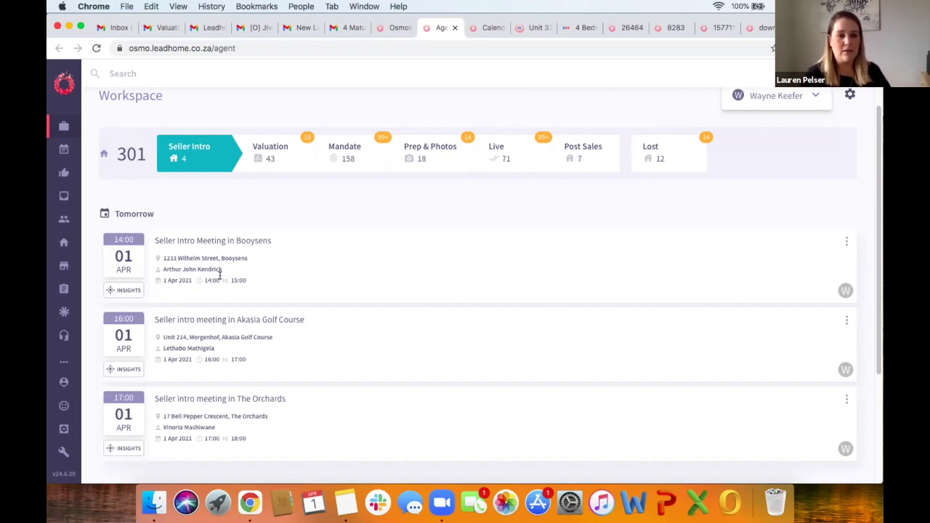
Step: Open the pipeline's Valuation stage showing 41 listings, 20 past-due valuations and 'Do valuation' properties
scroll(263, 272, "down", 1)
scroll(263, 271, "down", 5)
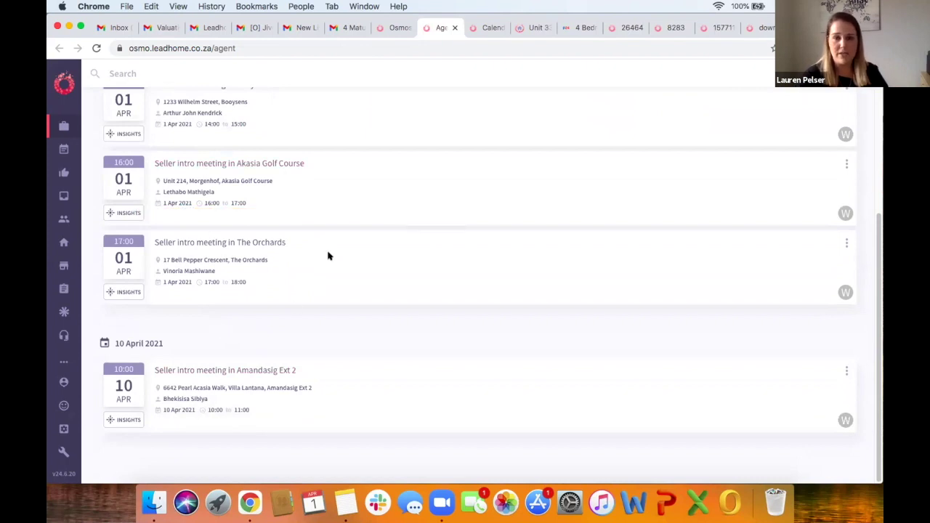
scroll(328, 254, "up", 5)
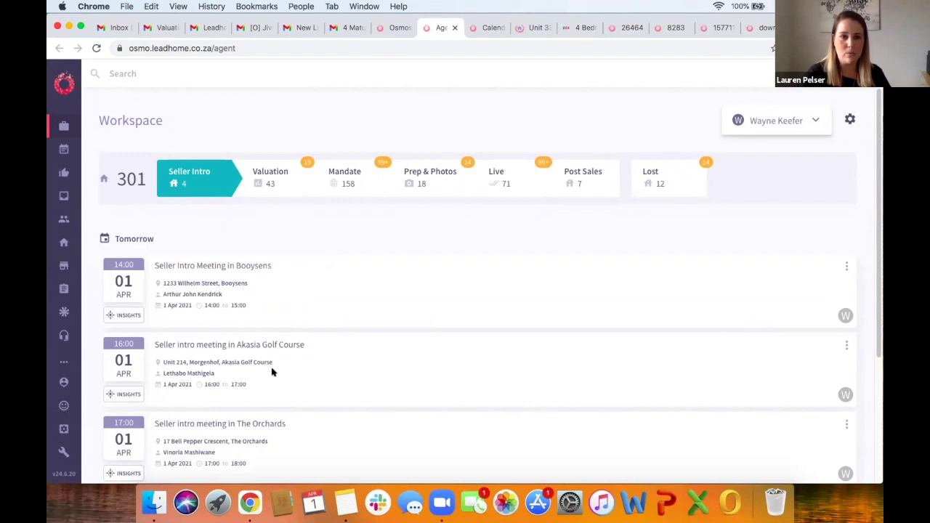
left_click(271, 193)
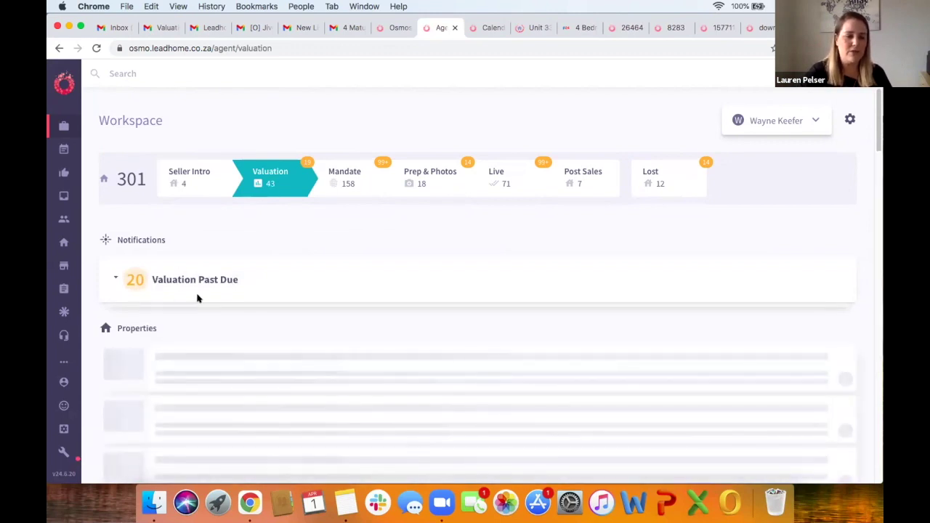
left_click(292, 292)
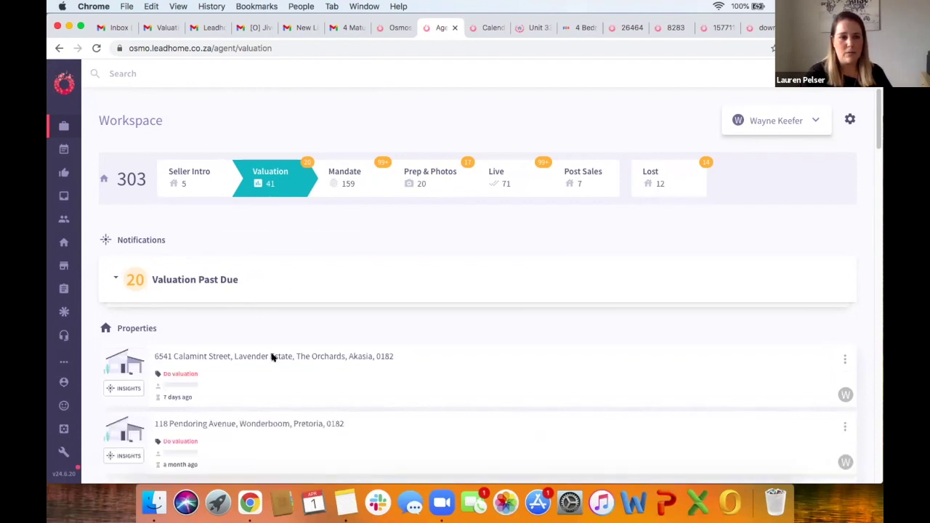
scroll(271, 357, "down", 5)
scroll(269, 357, "up", 2)
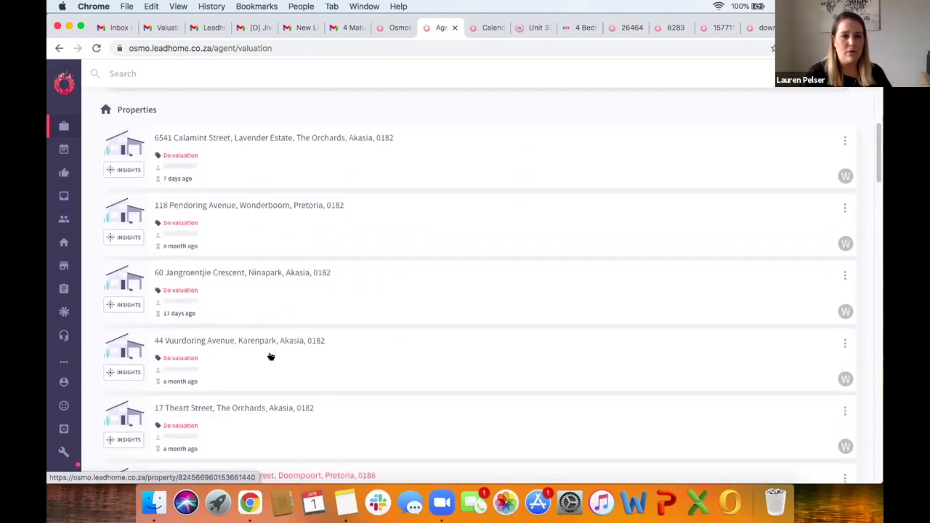
scroll(270, 356, "up", 4)
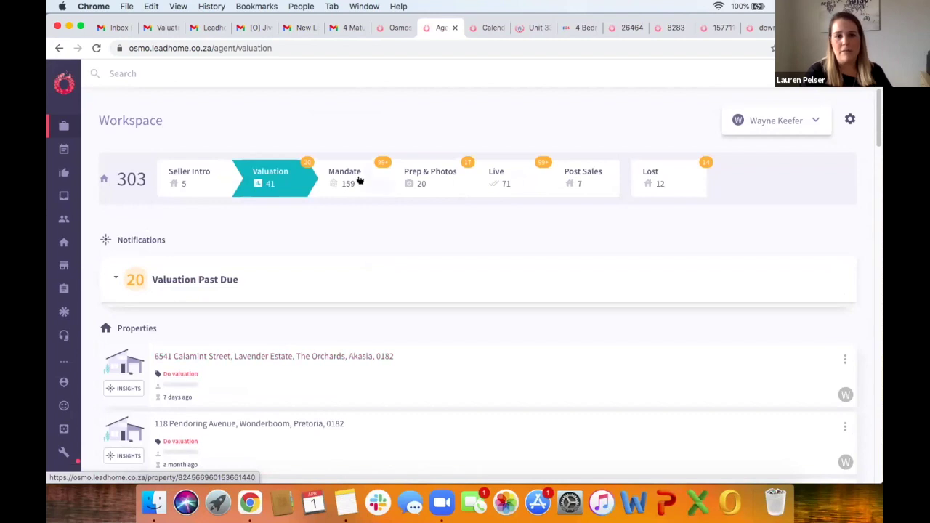
Step: Look at the Mandate and Live pipeline stages, then return to Seller Intro's three meetings today
left_click(359, 181)
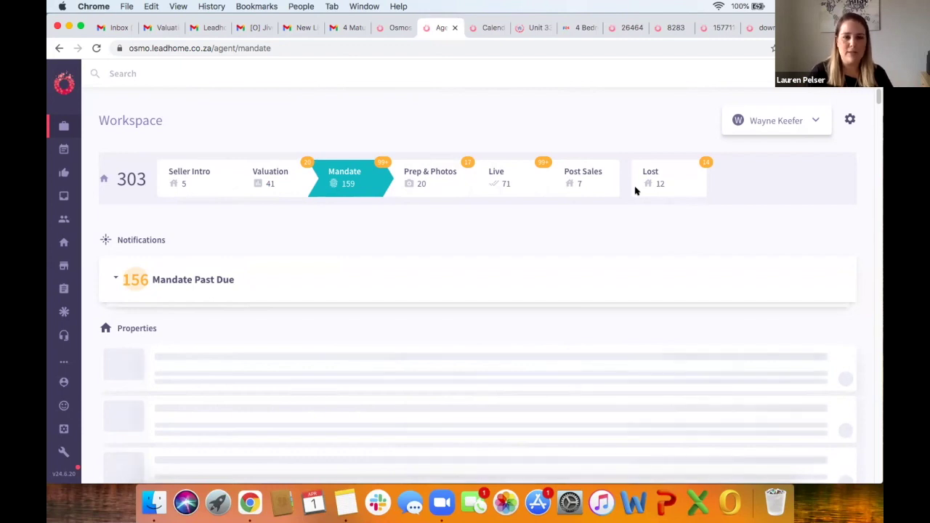
left_click(520, 179)
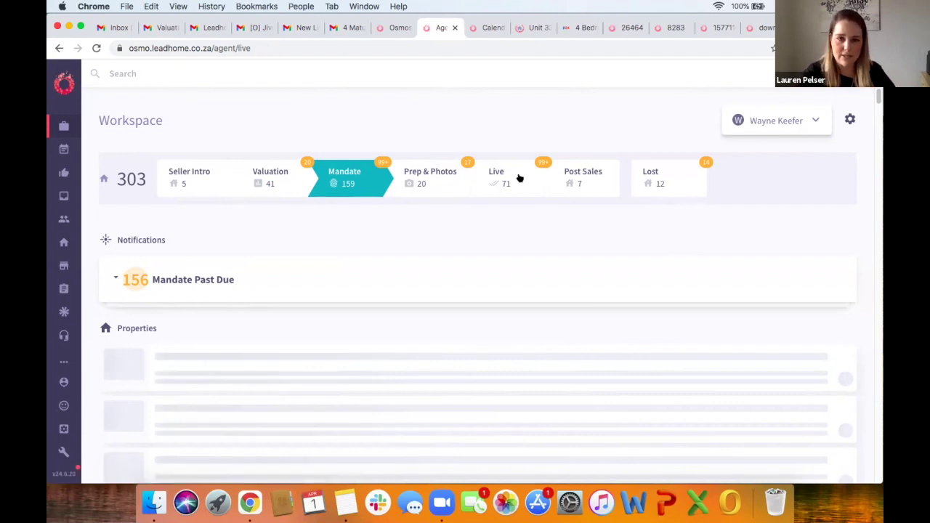
left_click(520, 178)
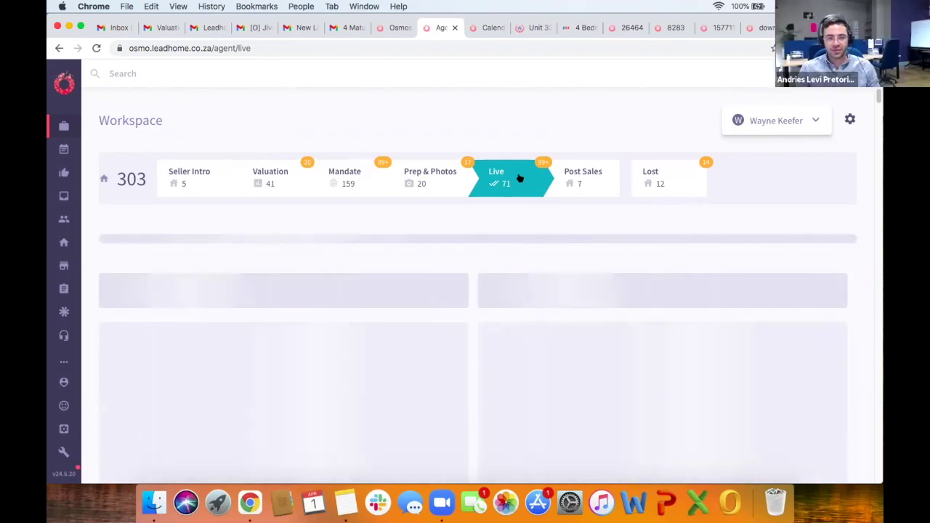
left_click(186, 176)
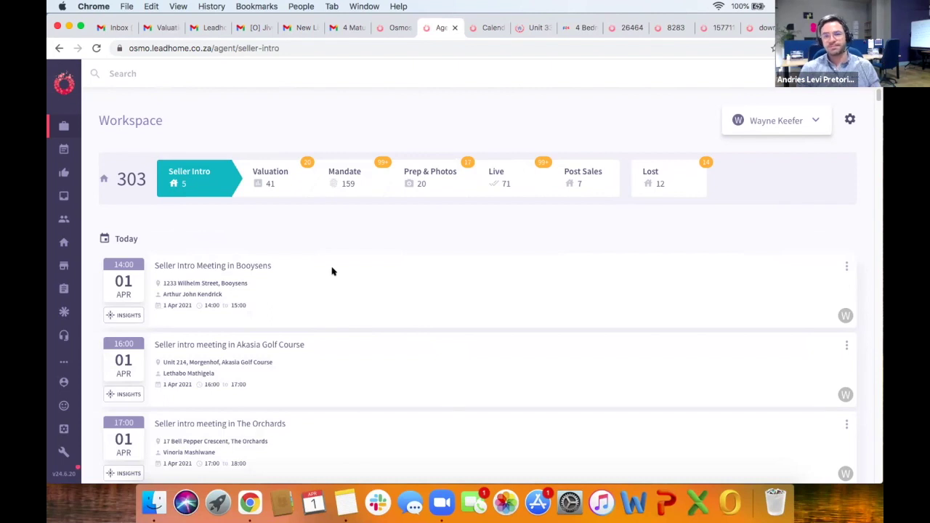
scroll(332, 271, "down", 2)
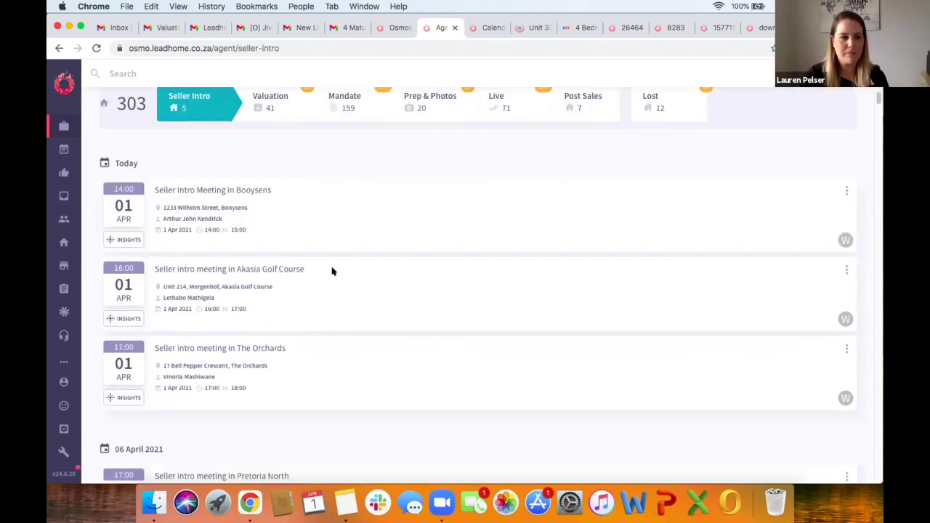
scroll(332, 271, "up", 2)
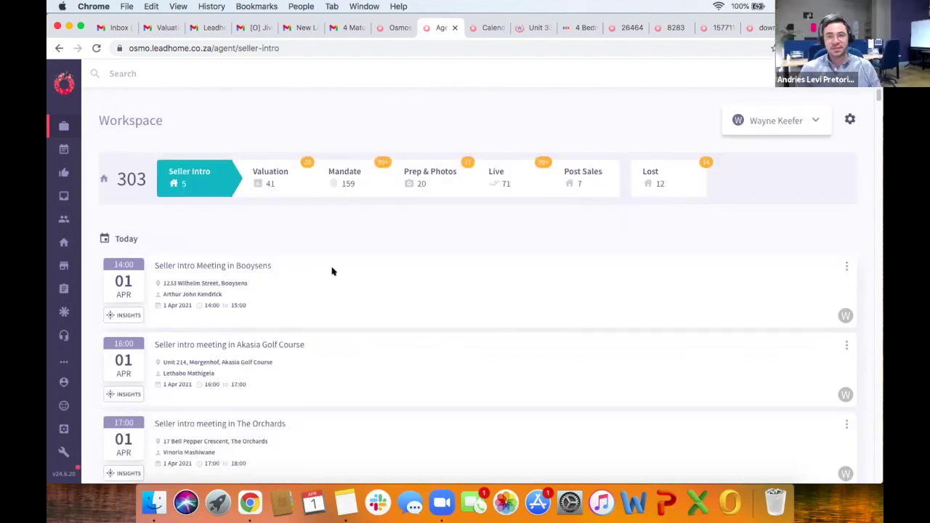